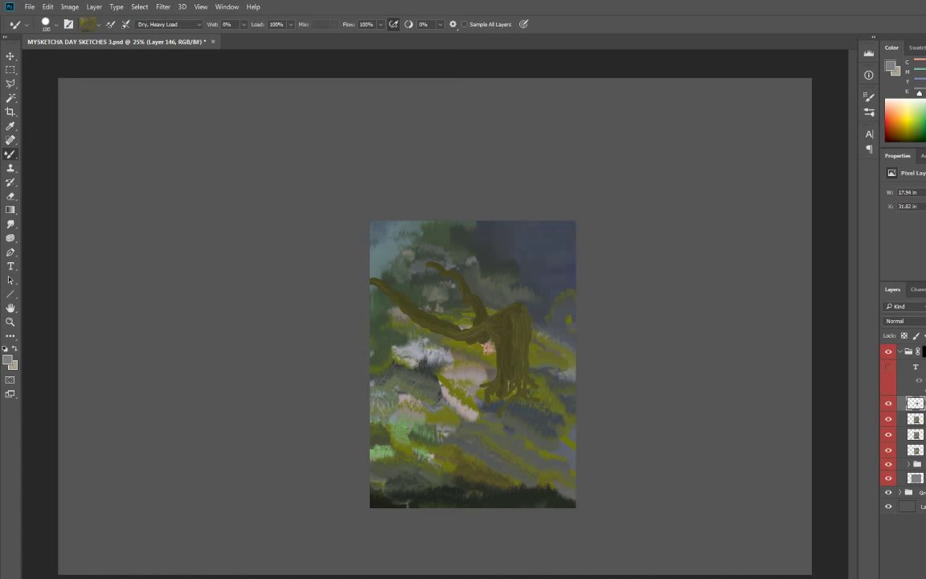
Step: Broaden the olive tree's trunk and warp the tree so its branches rise to the painting's upper edge
{"action": "mouse_move", "coordinate": [522, 309]}
{"action": "left_mouse_down"}
{"action": "mouse_move", "coordinate": [531, 378]}
{"action": "mouse_move", "coordinate": [546, 386]}
{"action": "left_mouse_up"}
{"action": "key", "text": "ctrl+t"}
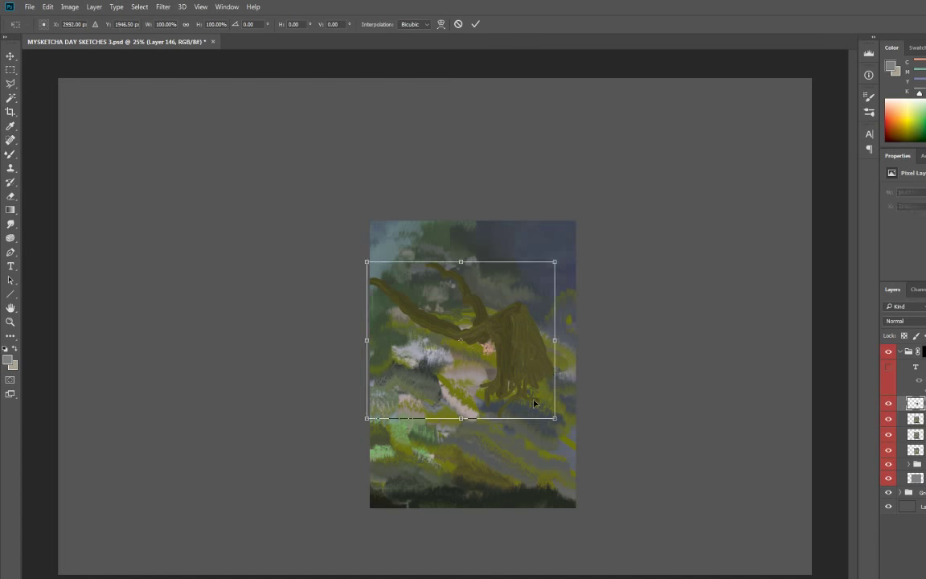
{"action": "left_click_drag", "start_coordinate": [463, 336], "coordinate": [410, 345]}
{"action": "left_click", "coordinate": [440, 24]}
{"action": "left_click_drag", "start_coordinate": [317, 267], "coordinate": [368, 194]}
{"action": "mouse_move", "coordinate": [378, 318]}
{"action": "left_mouse_down"}
{"action": "mouse_move", "coordinate": [408, 300]}
{"action": "mouse_move", "coordinate": [426, 267]}
{"action": "mouse_move", "coordinate": [444, 264]}
{"action": "left_mouse_up"}
{"action": "key", "text": "Return"}
{"action": "key", "text": "b"}
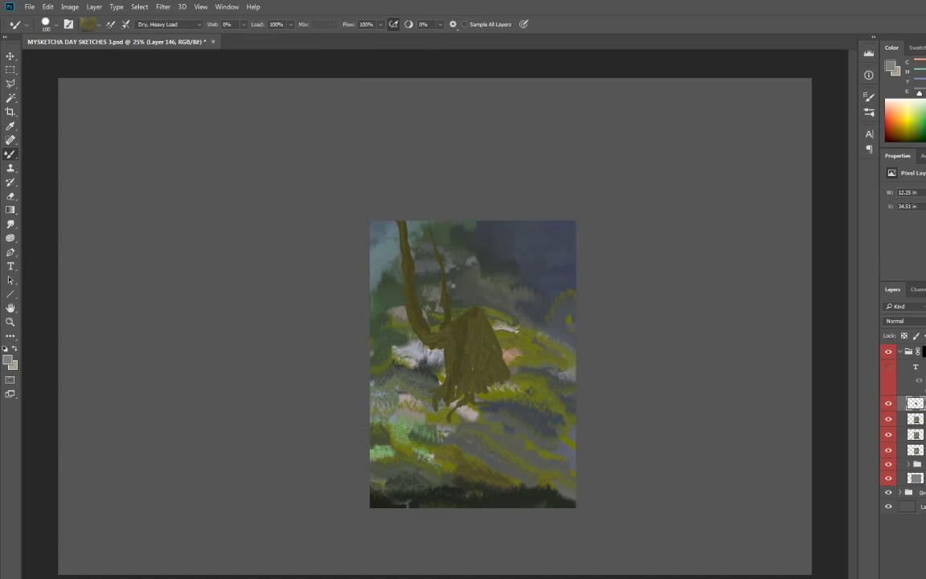
Step: Add a new layer and paint an olive limb arching out from the right side of the trunk's top
{"action": "key", "text": "ctrl+shift+alt+n"}
{"action": "left_click_drag", "start_coordinate": [514, 318], "coordinate": [483, 335]}
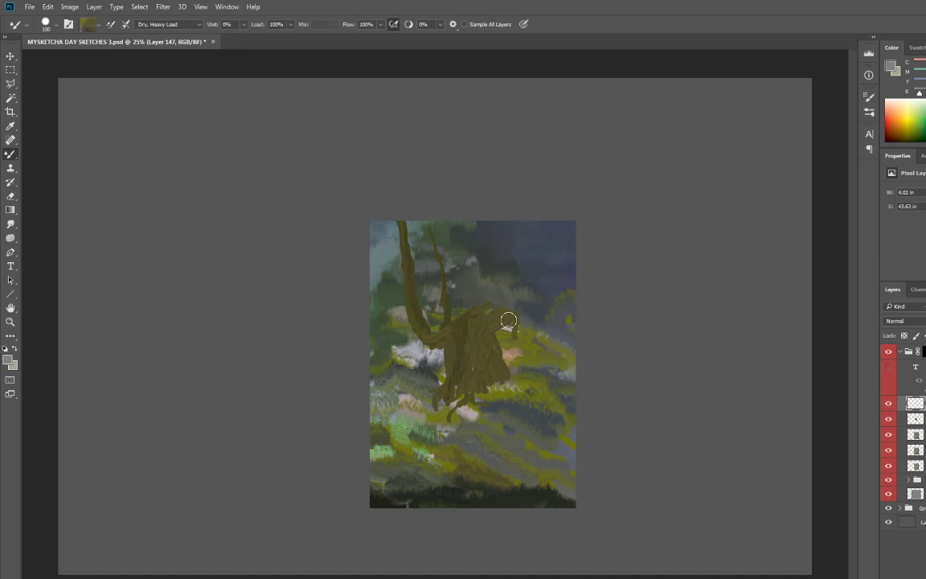
{"action": "key", "text": "ctrl+m"}
{"action": "key", "text": "Escape"}
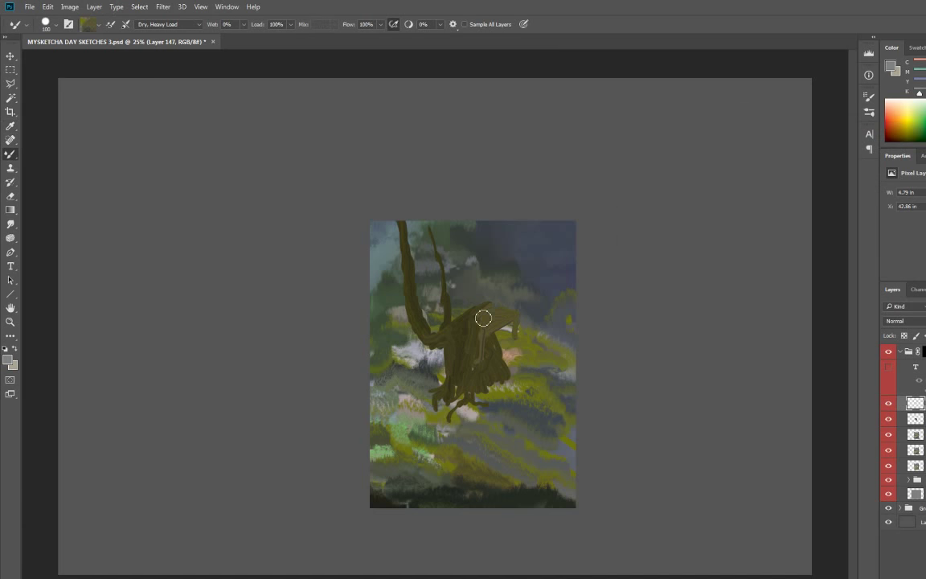
{"action": "left_click_drag", "start_coordinate": [481, 316], "coordinate": [446, 362]}
{"action": "left_click_drag", "start_coordinate": [463, 298], "coordinate": [513, 375]}
Step: Erase part of the new limb's interior to reshape it into a curved trunk beside the first tree
{"action": "key", "text": "e"}
{"action": "right_click", "coordinate": [496, 352]}
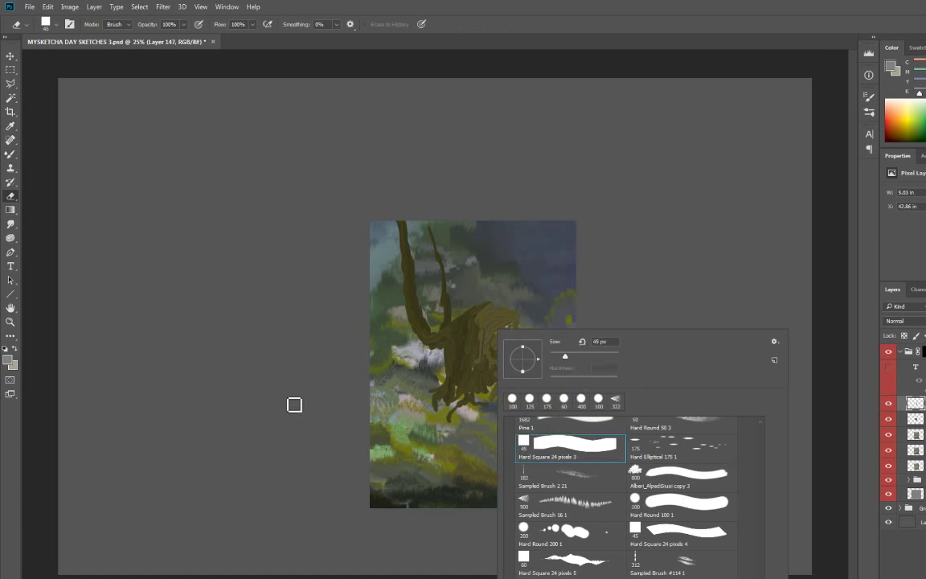
{"action": "key", "text": "Escape"}
{"action": "left_click_drag", "start_coordinate": [496, 336], "coordinate": [459, 358]}
{"action": "key", "text": "b"}
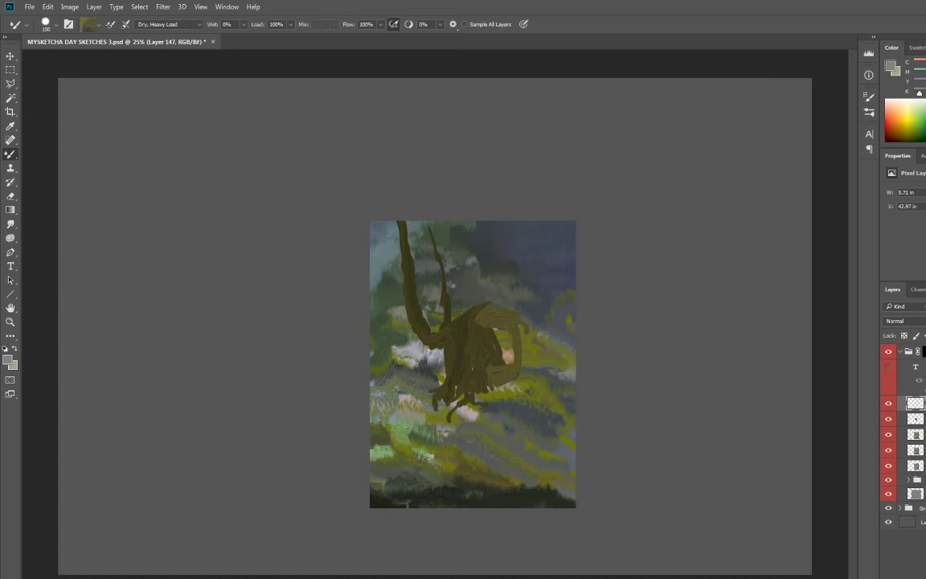
Step: Clear the arch at the top of the second trunk and paint forked branches up to the painting's upper edge
{"action": "key", "text": "e"}
{"action": "key", "text": "b"}
{"action": "left_click_drag", "start_coordinate": [514, 295], "coordinate": [468, 262]}
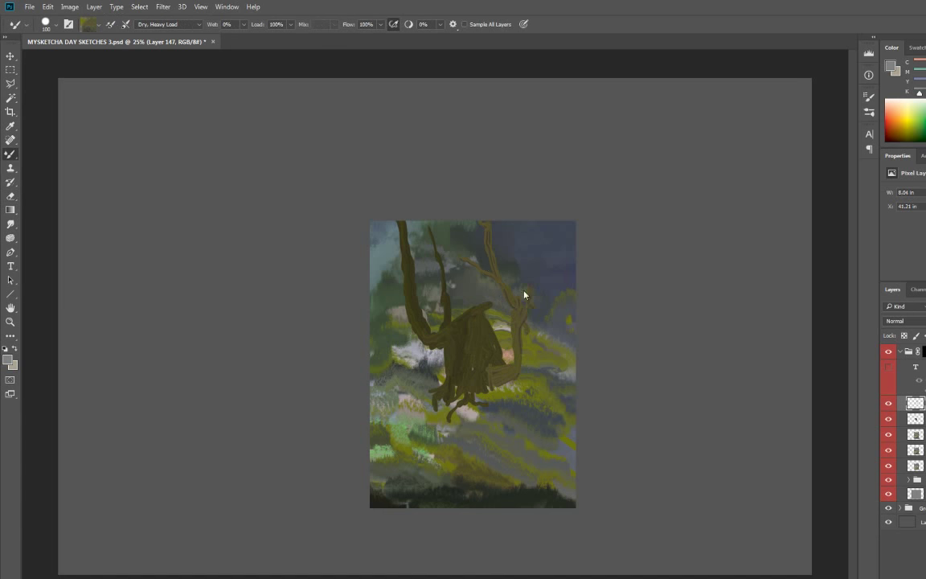
{"action": "mouse_move", "coordinate": [525, 295]}
{"action": "left_mouse_down"}
{"action": "mouse_move", "coordinate": [531, 311]}
{"action": "mouse_move", "coordinate": [521, 241]}
{"action": "mouse_move", "coordinate": [529, 346]}
{"action": "left_mouse_up"}
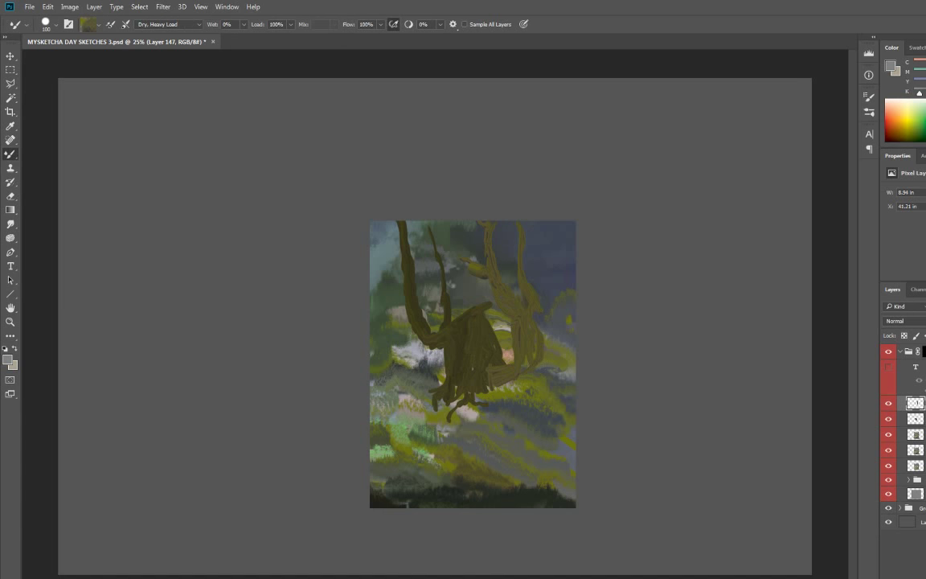
Step: Undo the last branch strokes and rework the second tree's fork with the eraser into cleaner, thicker branches
{"action": "key", "text": "ctrl+z"}
{"action": "key", "text": "ctrl+z"}
{"action": "key", "text": "e"}
{"action": "mouse_move", "coordinate": [491, 300]}
{"action": "left_mouse_down"}
{"action": "mouse_move", "coordinate": [497, 259]}
{"action": "mouse_move", "coordinate": [527, 285]}
{"action": "mouse_move", "coordinate": [519, 221]}
{"action": "left_mouse_up"}
{"action": "key", "text": "b"}
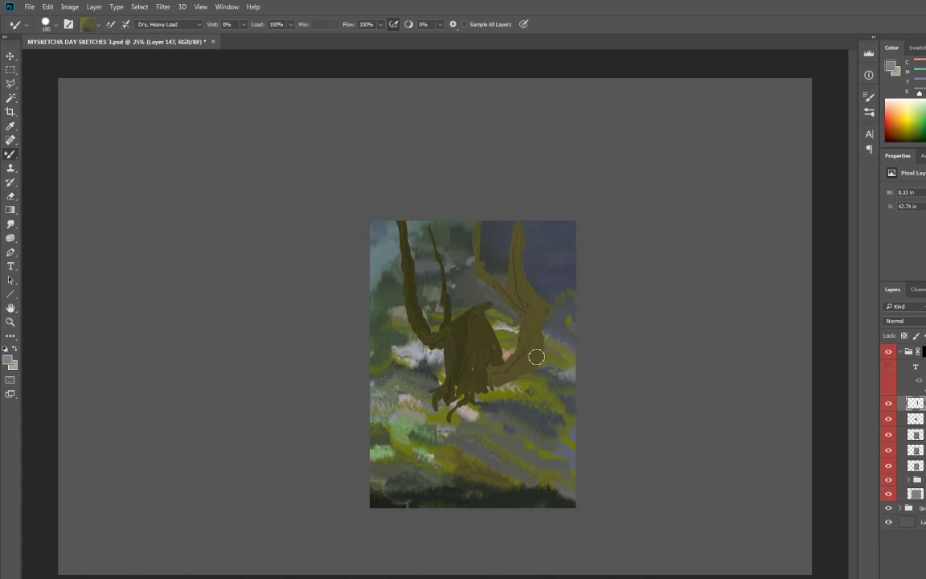
Step: Paint another trunk at the painting's right edge and add roots beneath the second tree
{"action": "mouse_move", "coordinate": [556, 369]}
{"action": "left_mouse_down"}
{"action": "mouse_move", "coordinate": [581, 330]}
{"action": "mouse_move", "coordinate": [567, 296]}
{"action": "left_mouse_up"}
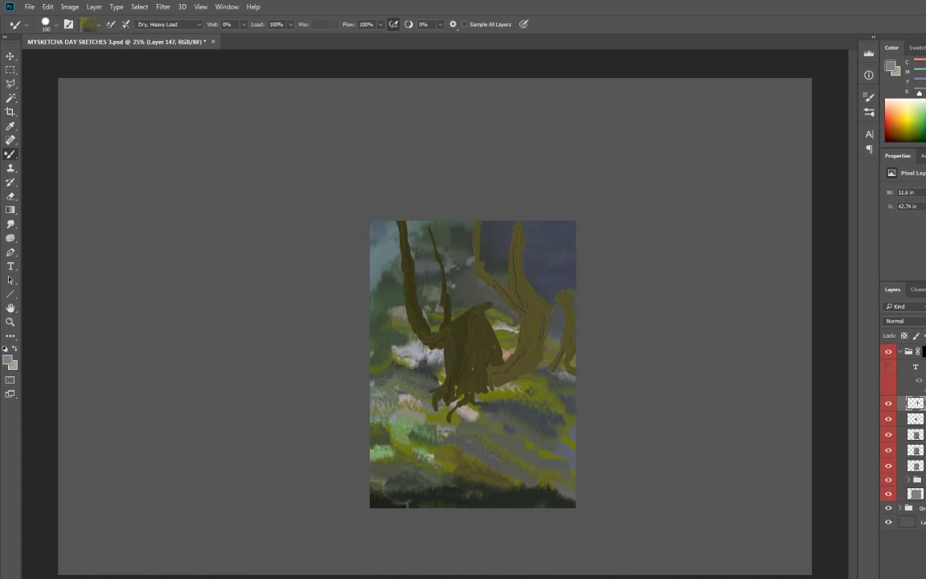
{"action": "left_click_drag", "start_coordinate": [503, 390], "coordinate": [477, 344]}
Step: Add a layer above the second tree and darken the second tree's own layer with Curves
{"action": "key", "text": "ctrl+j"}
{"action": "key", "text": "ctrl+m"}
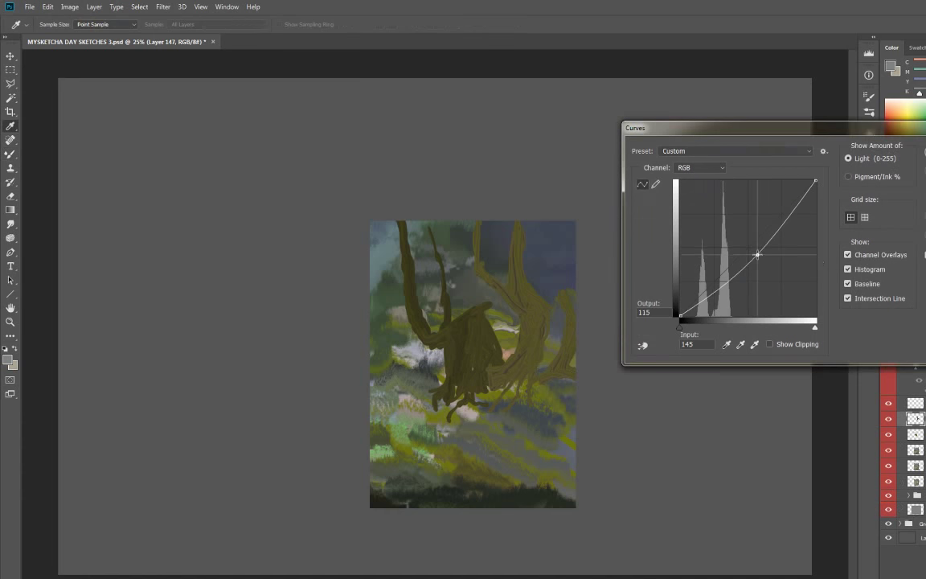
{"action": "left_click_drag", "start_coordinate": [759, 252], "coordinate": [759, 265]}
{"action": "key", "text": "Return"}
Step: On the left tree's layer, erase the trunk's left edge and its leftmost roots to slim the tree
{"action": "key", "text": "alt+bracketleft"}
{"action": "key", "text": "o"}
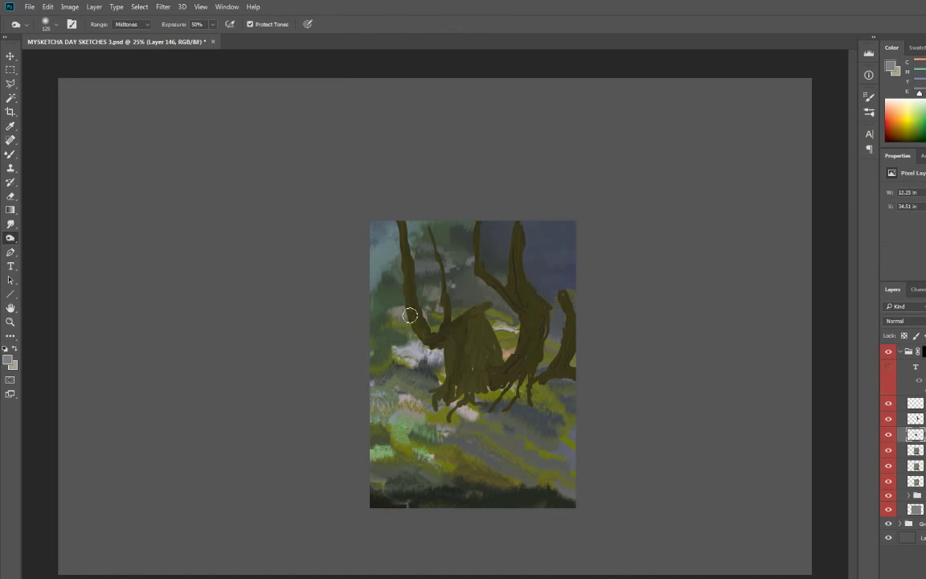
{"action": "key", "text": "e"}
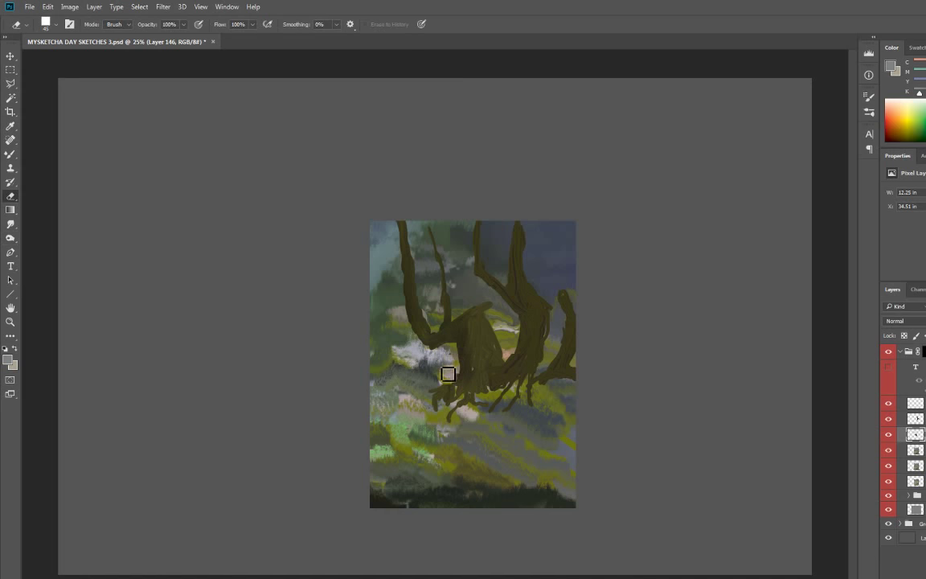
{"action": "left_click_drag", "start_coordinate": [434, 388], "coordinate": [455, 403]}
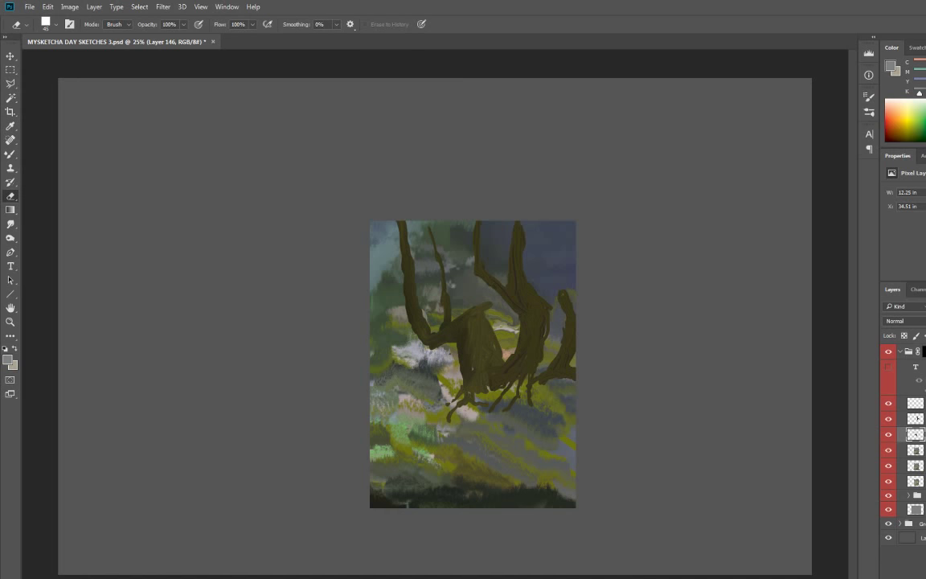
Step: Paint thin branches in the painting's upper left and lighter bark strokes on the left tree's trunk and main branch
{"action": "key", "text": "b"}
{"action": "left_click_drag", "start_coordinate": [414, 320], "coordinate": [381, 233]}
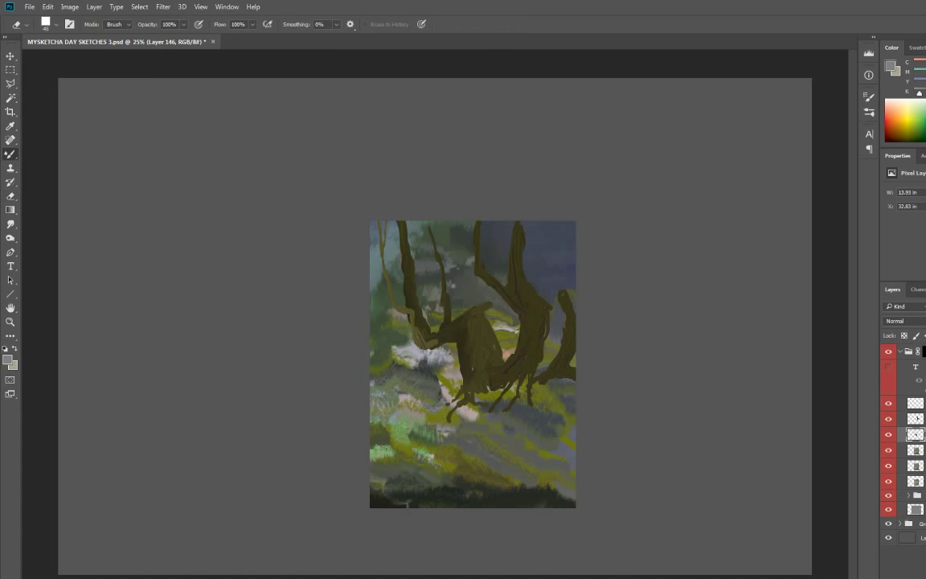
{"action": "left_click_drag", "start_coordinate": [485, 318], "coordinate": [478, 375]}
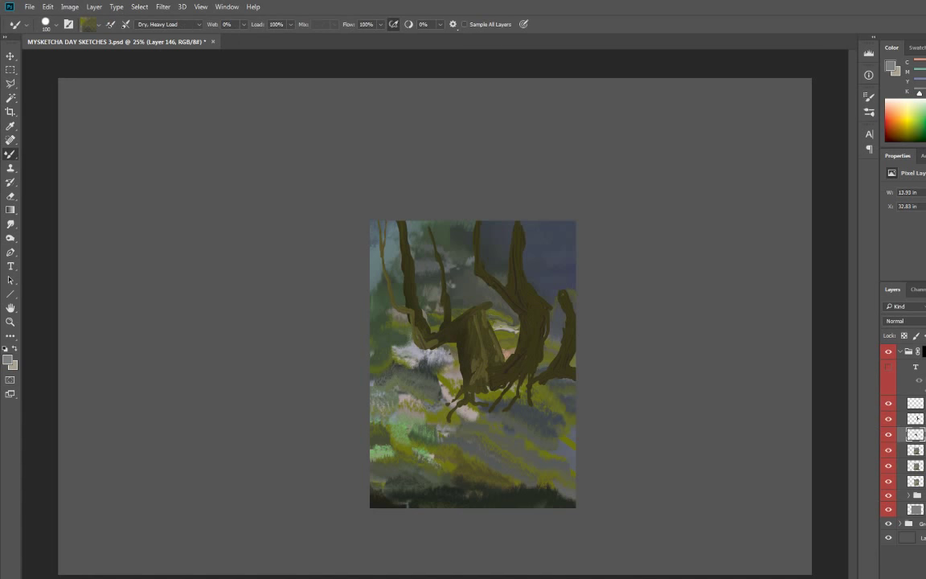
{"action": "left_click_drag", "start_coordinate": [432, 331], "coordinate": [377, 279]}
{"action": "key", "text": "bracketleft"}
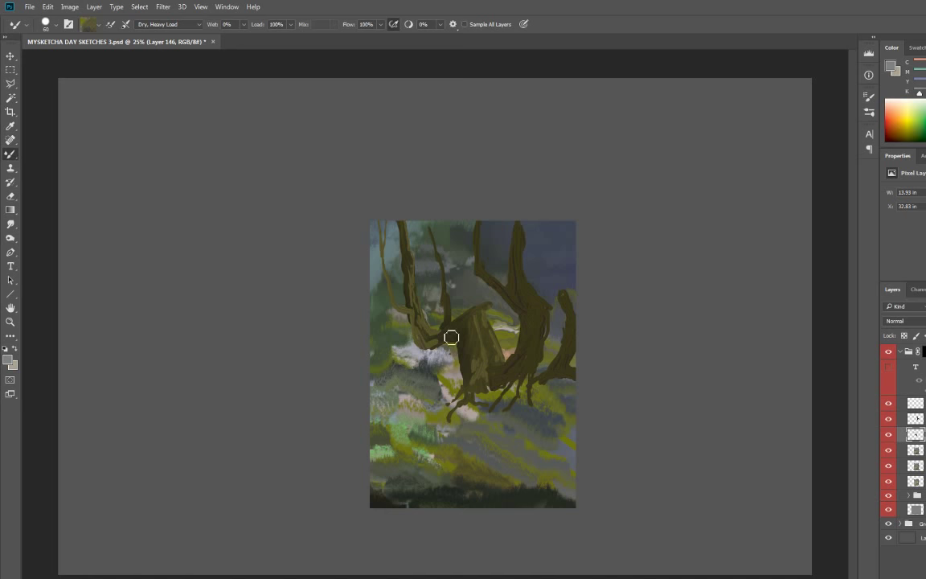
{"action": "left_click_drag", "start_coordinate": [414, 312], "coordinate": [400, 237]}
Step: Burn shadows into the left trunk, transform a selected part to spread the roots outward, and trim them with the eraser
{"action": "key", "text": "r"}
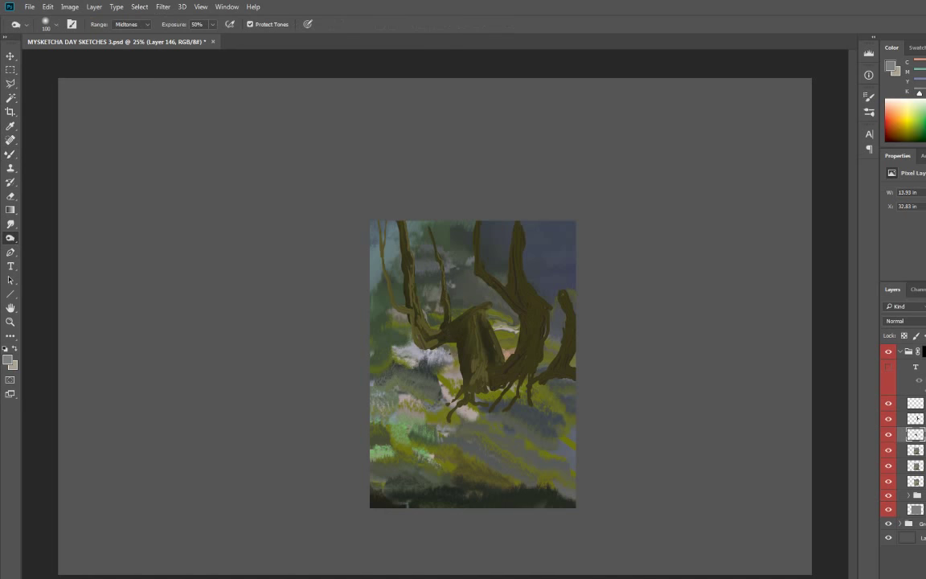
{"action": "key", "text": "l"}
{"action": "key", "text": "ctrl+t"}
{"action": "mouse_move", "coordinate": [495, 320]}
{"action": "left_mouse_down"}
{"action": "mouse_move", "coordinate": [435, 443]}
{"action": "mouse_move", "coordinate": [372, 498]}
{"action": "mouse_move", "coordinate": [310, 440]}
{"action": "mouse_move", "coordinate": [258, 502]}
{"action": "left_mouse_up"}
{"action": "left_click", "coordinate": [818, 157]}
{"action": "key", "text": "Return"}
{"action": "key", "text": "e"}
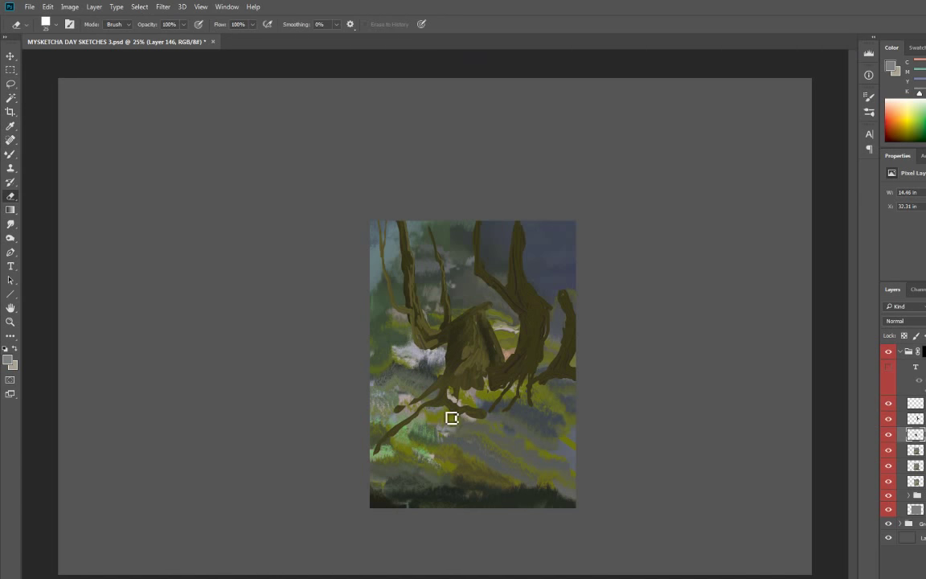
{"action": "key", "text": "b"}
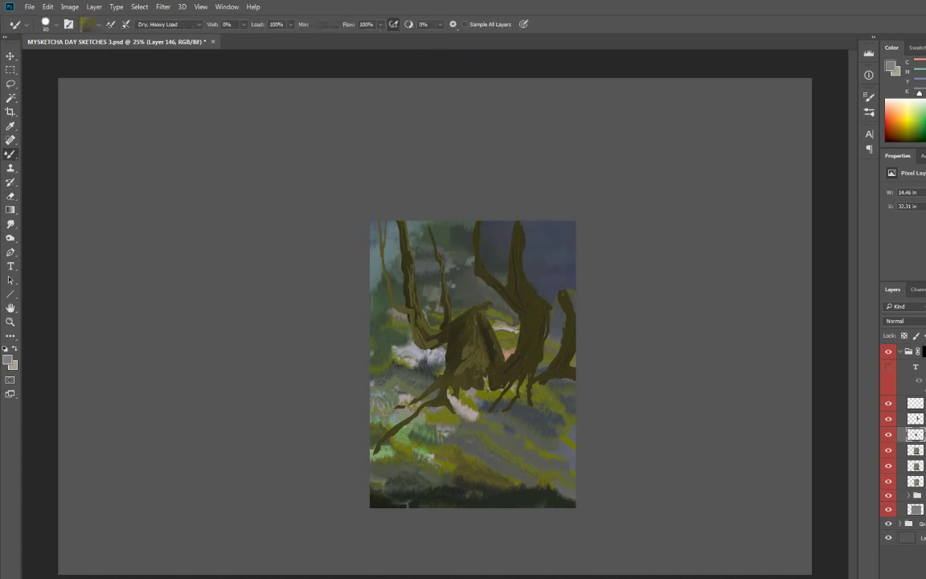
{"action": "key", "text": "ctrl+m"}
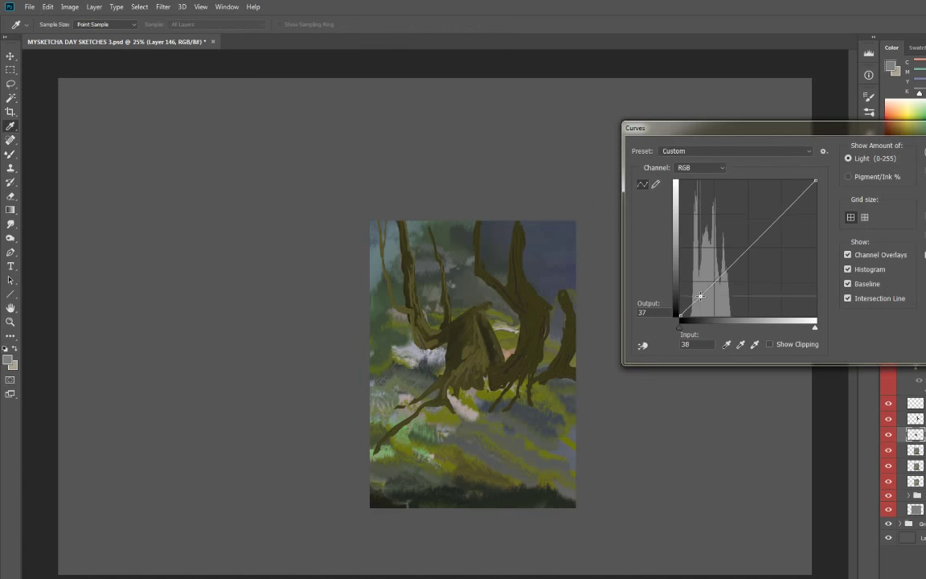
{"action": "left_click_drag", "start_coordinate": [692, 273], "coordinate": [690, 241]}
{"action": "key", "text": "Escape"}
Step: Cool the left tree with Color Balance, setting the shadow levels to -9, 0 and +10
{"action": "key", "text": "ctrl+b"}
{"action": "key", "text": "Tab"}
{"action": "key", "text": "Tab"}
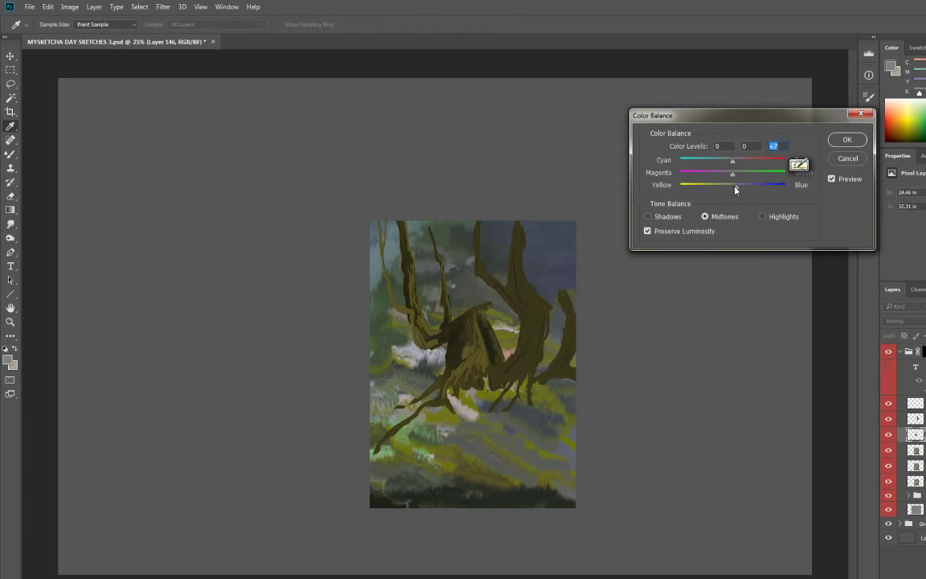
{"action": "key", "text": "Return"}
{"action": "key", "text": "b"}
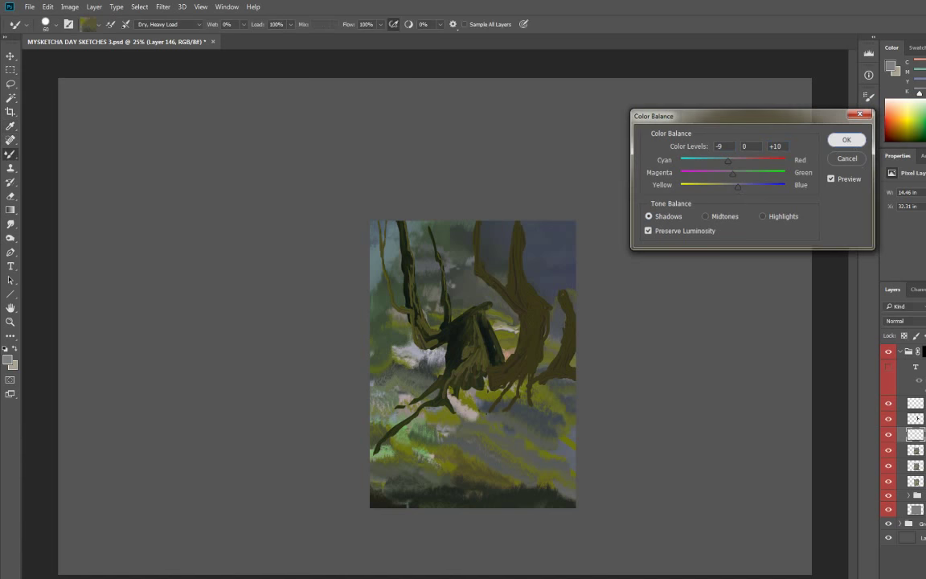
Step: Paint lighter bark highlights along the right tree's trunk and branches on its own layer
{"action": "key", "text": "alt+bracketright"}
{"action": "left_click_drag", "start_coordinate": [542, 369], "coordinate": [554, 310]}
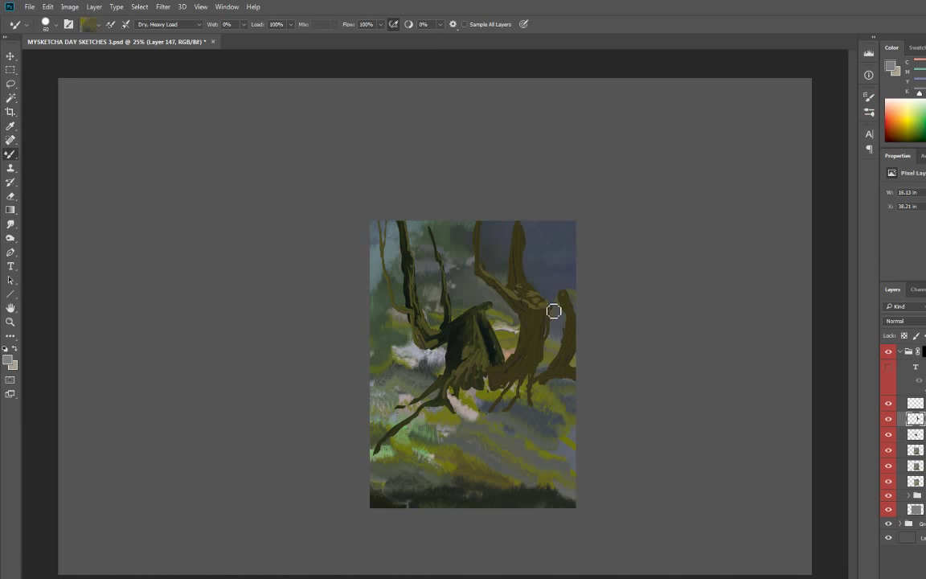
{"action": "left_click_drag", "start_coordinate": [492, 332], "coordinate": [481, 222]}
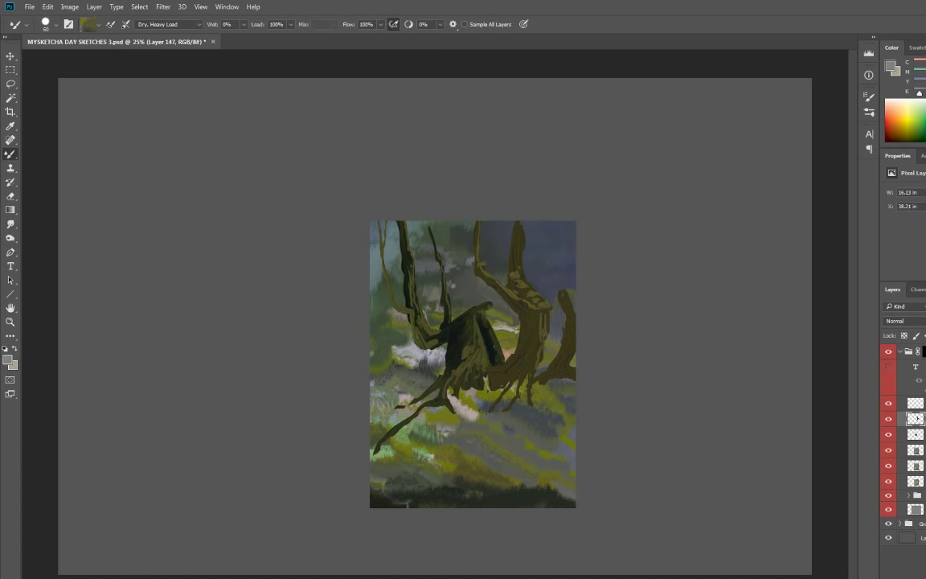
{"action": "mouse_move", "coordinate": [522, 265]}
{"action": "left_mouse_down"}
{"action": "mouse_move", "coordinate": [554, 312]}
{"action": "mouse_move", "coordinate": [538, 381]}
{"action": "left_mouse_up"}
Step: Add a layer between the two trees for a shadow shape at the right trunk and darken it with Curves
{"action": "key", "text": "ctrl+shift+alt+n"}
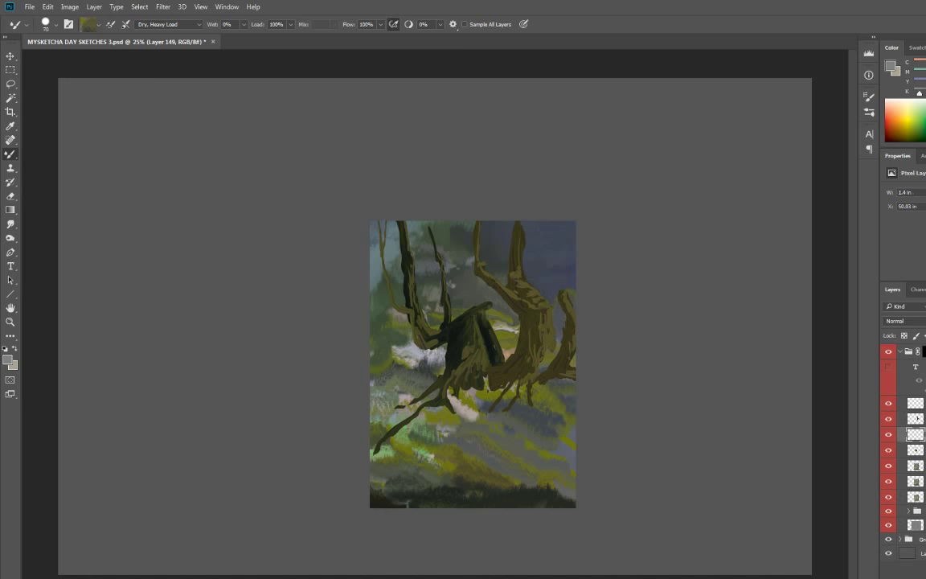
{"action": "key", "text": "ctrl+m"}
{"action": "key", "text": "Return"}
Step: Paint a grey-green shape behind the trunks on a new layer and move that layer beneath the left tree
{"action": "left_click", "coordinate": [915, 466]}
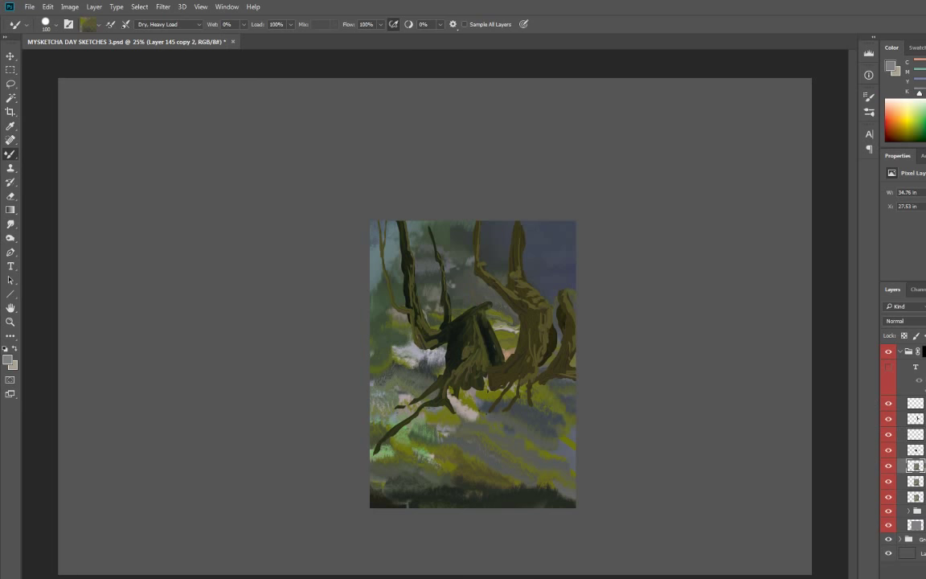
{"action": "left_click", "coordinate": [916, 434]}
{"action": "key", "text": "ctrl+shift+alt+n"}
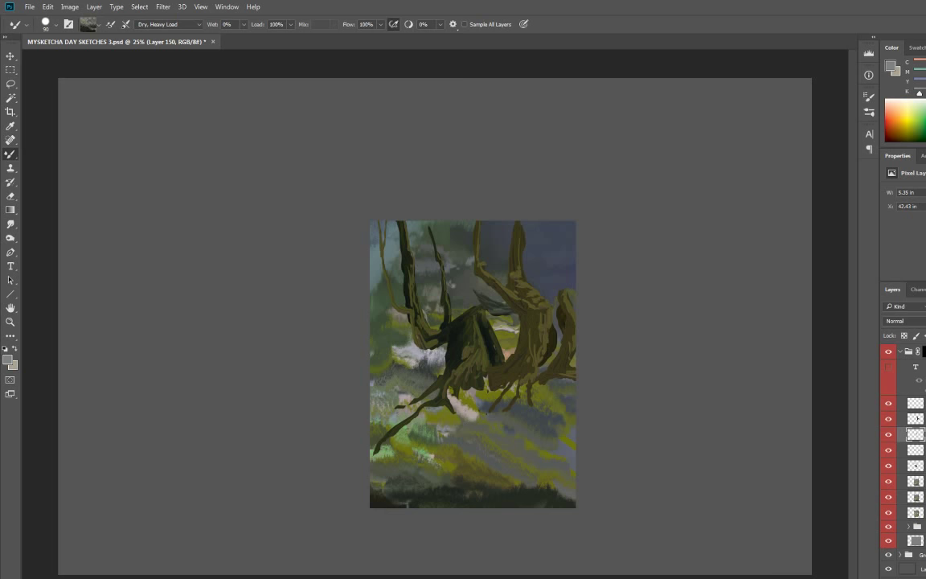
{"action": "key", "text": "ctrl+bracketleft"}
{"action": "key", "text": "ctrl+bracketleft"}
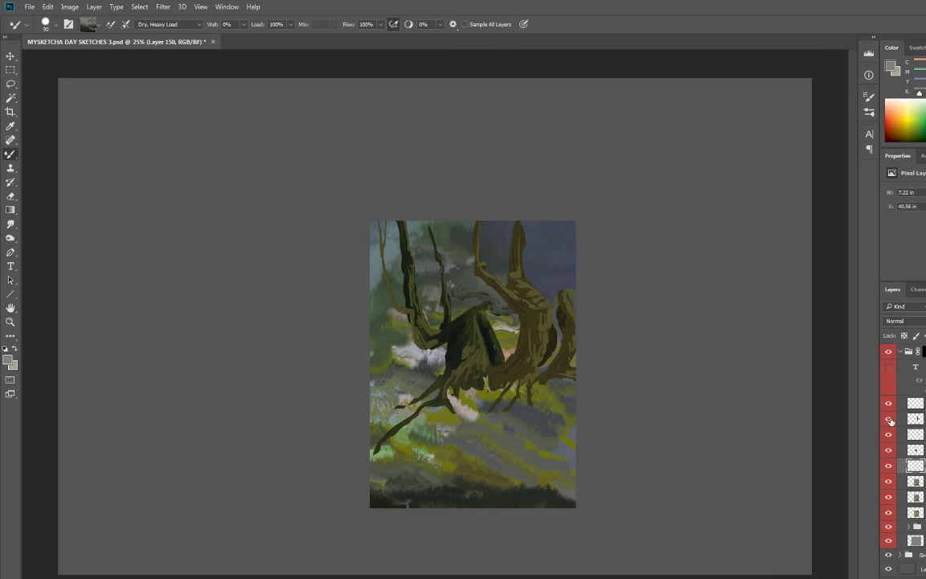
Step: Transform the left tree's layer so its trunk widens toward the right tree
{"action": "key", "text": "ctrl+t"}
{"action": "mouse_move", "coordinate": [450, 346]}
{"action": "left_mouse_down"}
{"action": "mouse_move", "coordinate": [443, 341]}
{"action": "mouse_move", "coordinate": [456, 346]}
{"action": "left_mouse_up"}
{"action": "key", "text": "Escape"}
{"action": "key", "text": "ctrl+t"}
{"action": "key", "text": "Return"}
Step: Smudge the left tree's trunk and branches into twisted bark forms that fill the gap beside the right tree
{"action": "key", "text": "e"}
{"action": "key", "text": "r"}
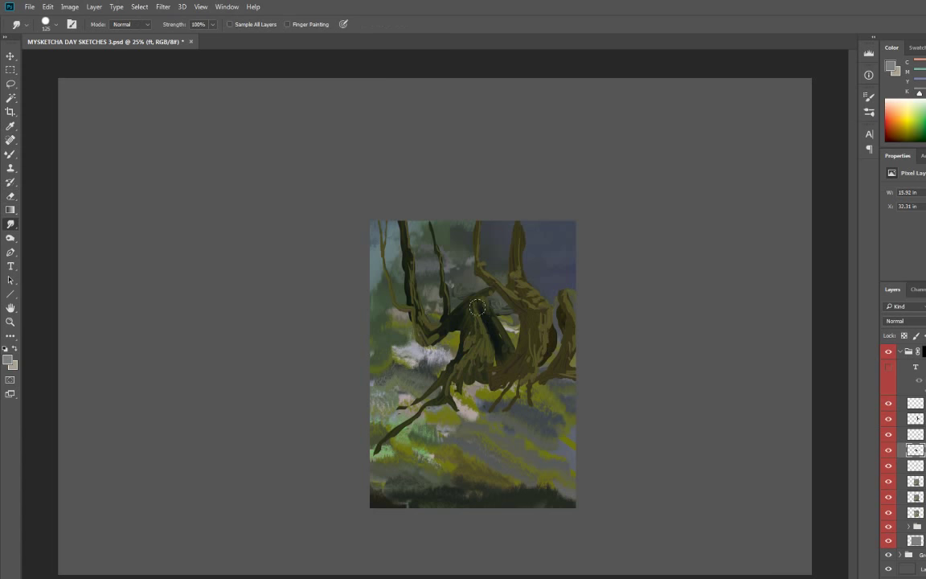
{"action": "mouse_move", "coordinate": [515, 345]}
{"action": "left_mouse_down"}
{"action": "mouse_move", "coordinate": [500, 324]}
{"action": "mouse_move", "coordinate": [479, 325]}
{"action": "mouse_move", "coordinate": [500, 317]}
{"action": "mouse_move", "coordinate": [486, 350]}
{"action": "mouse_move", "coordinate": [492, 345]}
{"action": "left_mouse_up"}
{"action": "key", "text": "bracketleft"}
{"action": "key", "text": "bracketleft"}
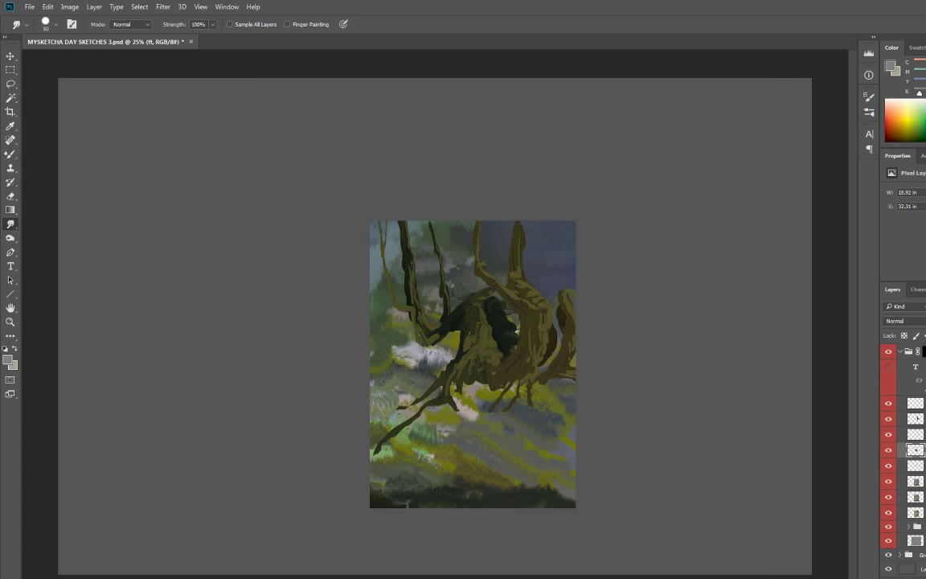
{"action": "key", "text": "s"}
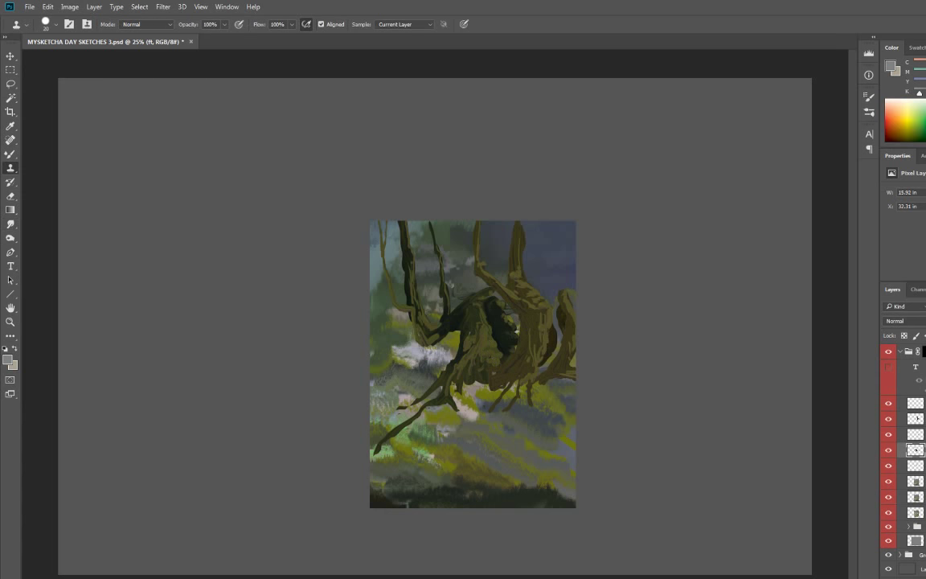
{"action": "key", "text": "s"}
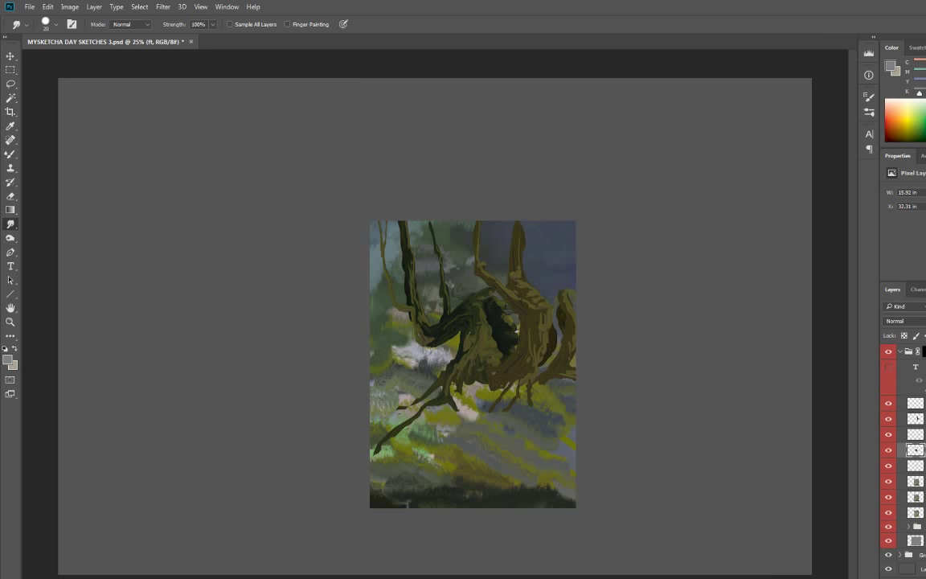
{"action": "mouse_move", "coordinate": [423, 304]}
{"action": "left_mouse_down"}
{"action": "mouse_move", "coordinate": [421, 334]}
{"action": "mouse_move", "coordinate": [427, 322]}
{"action": "left_mouse_up"}
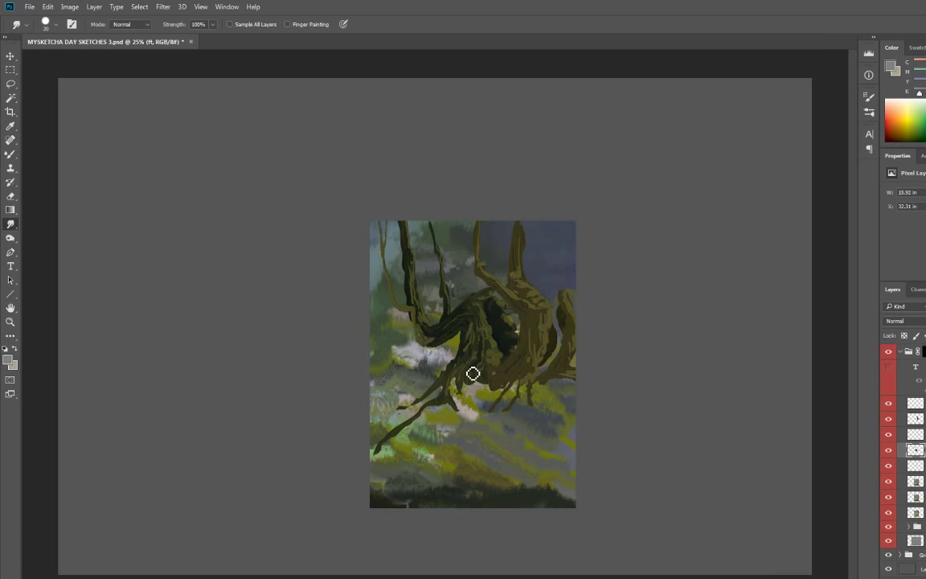
Step: Smudge the right tree's layer, extending its upper branches and pulling out thin twigs with smaller brush sizes
{"action": "left_click", "coordinate": [546, 322], "text": "ctrl"}
{"action": "key", "text": "bracketright"}
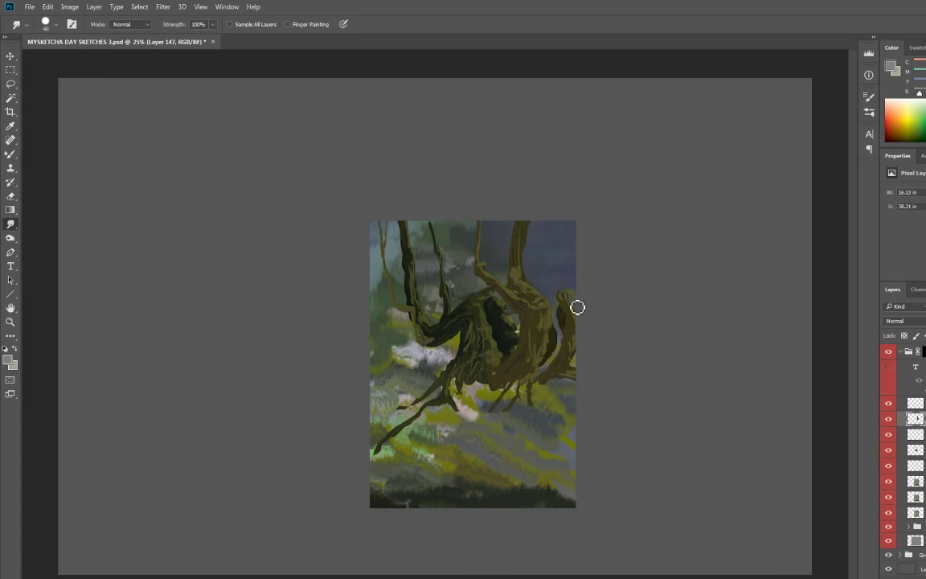
{"action": "key", "text": "bracketleft"}
{"action": "key", "text": "bracketleft"}
{"action": "key", "text": "bracketright"}
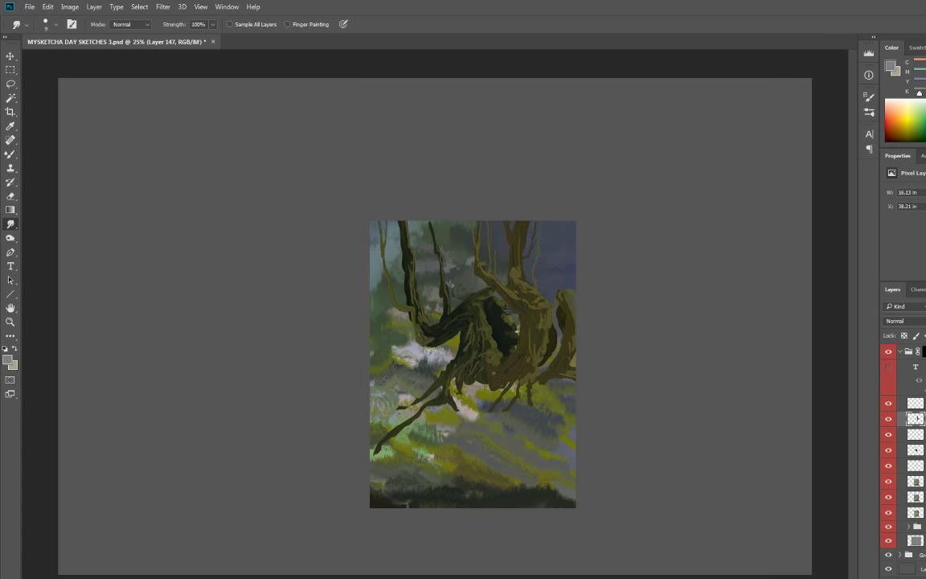
Step: Dodge the right tree's trunk and branches in the midtones at 50% exposure to add lighter bark highlights
{"action": "left_click", "coordinate": [12, 238]}
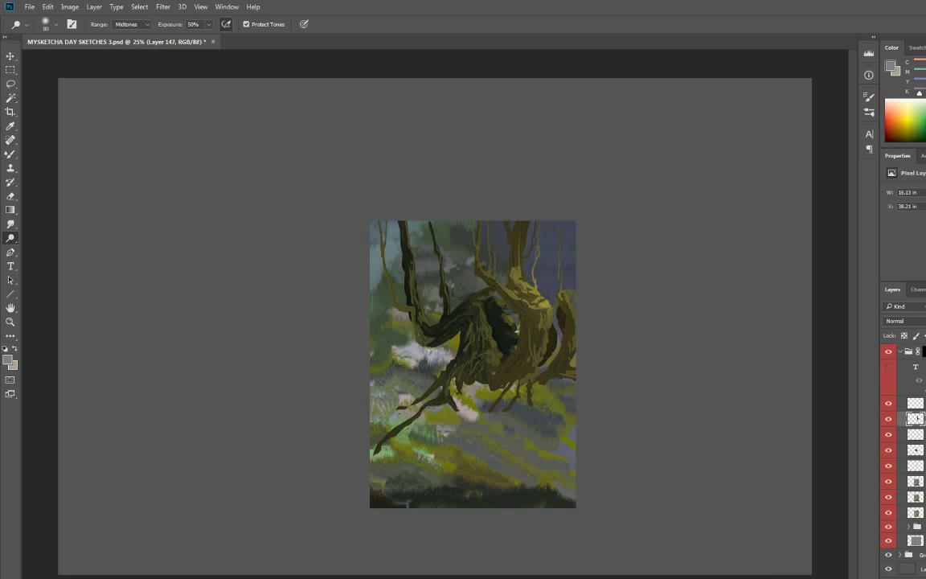
{"action": "left_click", "coordinate": [686, 399]}
{"action": "key", "text": "Return"}
Step: Transform the two trees, shifting them down and left so the right tree's side trunk fits inside the picture
{"action": "key", "text": "m"}
{"action": "left_click_drag", "start_coordinate": [515, 338], "coordinate": [844, 446]}
{"action": "key", "text": "ctrl+t"}
{"action": "left_click_drag", "start_coordinate": [434, 322], "coordinate": [428, 278]}
{"action": "left_click_drag", "start_coordinate": [515, 227], "coordinate": [517, 224]}
{"action": "left_click", "coordinate": [440, 23]}
{"action": "mouse_move", "coordinate": [414, 259]}
{"action": "left_mouse_down"}
{"action": "mouse_move", "coordinate": [425, 250]}
{"action": "mouse_move", "coordinate": [398, 245]}
{"action": "left_mouse_up"}
{"action": "key", "text": "Return"}
Step: Smudge the cut-off branch tops of both trees up to the painting's upper edge
{"action": "left_click", "coordinate": [12, 226]}
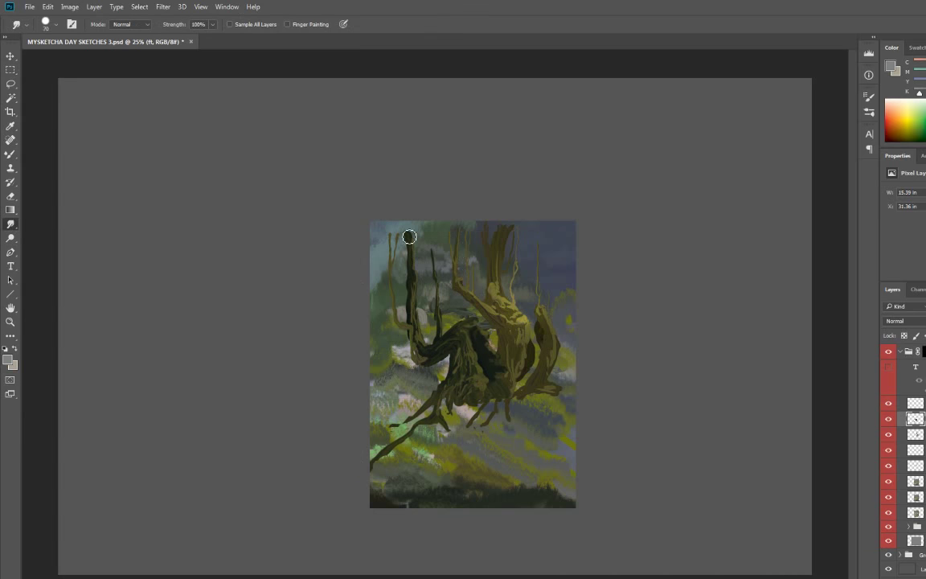
{"action": "key", "text": "bracketleft"}
{"action": "key", "text": "bracketleft"}
{"action": "key", "text": "bracketleft"}
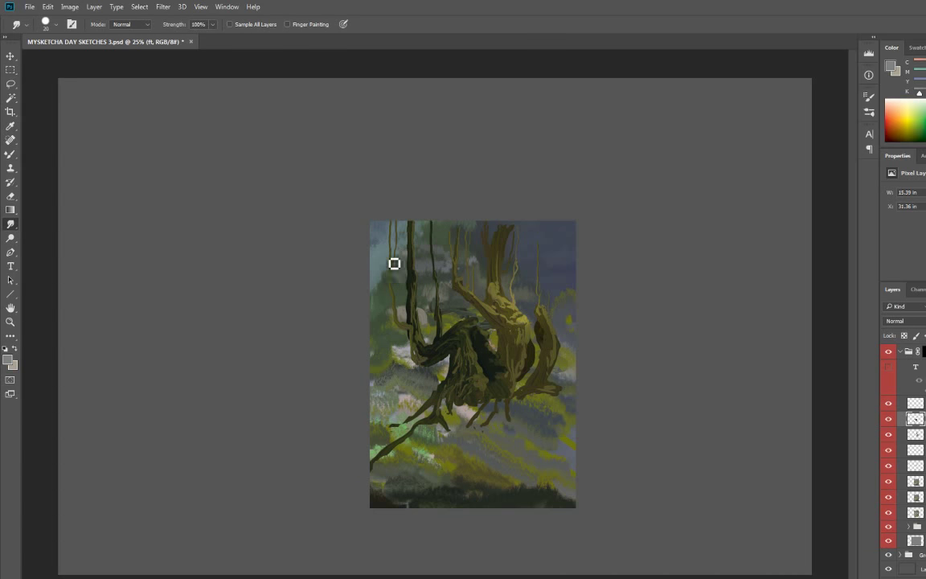
{"action": "key", "text": "bracketright"}
{"action": "key", "text": "bracketright"}
{"action": "key", "text": "bracketright"}
{"action": "key", "text": "alt+bracketleft"}
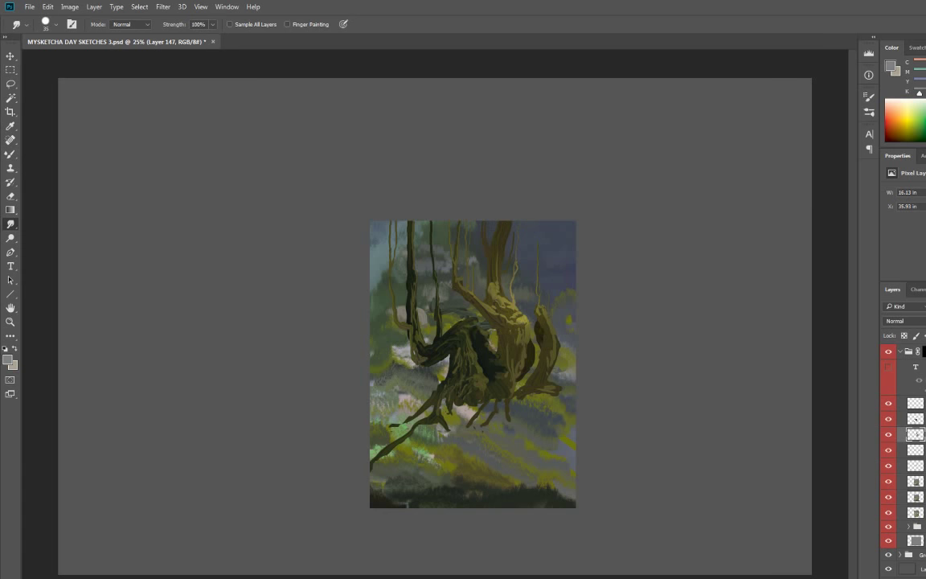
Step: Hide the grey-green shape layer behind the trees and group the tree layers
{"action": "key", "text": "ctrl+m"}
{"action": "key", "text": "Escape"}
{"action": "key", "text": "ctrl+comma"}
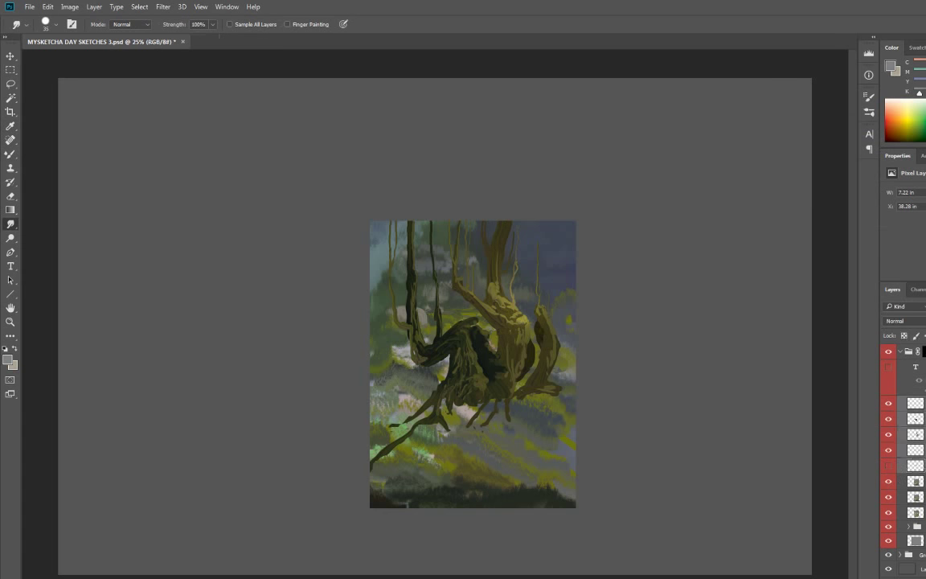
{"action": "key", "text": "ctrl+g"}
Step: Outline the upper background freehand on a new layer beneath the trees and fill it with muted blue
{"action": "key", "text": "ctrl+shift+alt+n"}
{"action": "key", "text": "l"}
{"action": "mouse_move", "coordinate": [347, 221]}
{"action": "left_mouse_down"}
{"action": "mouse_move", "coordinate": [368, 327]}
{"action": "mouse_move", "coordinate": [412, 306]}
{"action": "mouse_move", "coordinate": [299, 245]}
{"action": "left_mouse_up"}
{"action": "key", "text": "i"}
{"action": "key", "text": "Return"}
{"action": "key", "text": "b"}
{"action": "key", "text": "alt+BackSpace"}
{"action": "key", "text": "ctrl+d"}
Step: Fill a second freehand sky shape reaching down to the hills on another new layer and set its opacity to 70%
{"action": "key", "text": "ctrl+shift+alt+n"}
{"action": "key", "text": "l"}
{"action": "mouse_move", "coordinate": [352, 200]}
{"action": "left_mouse_down"}
{"action": "mouse_move", "coordinate": [366, 374]}
{"action": "mouse_move", "coordinate": [606, 257]}
{"action": "mouse_move", "coordinate": [338, 203]}
{"action": "left_mouse_up"}
{"action": "key", "text": "alt+BackSpace"}
{"action": "key", "text": "ctrl+d"}
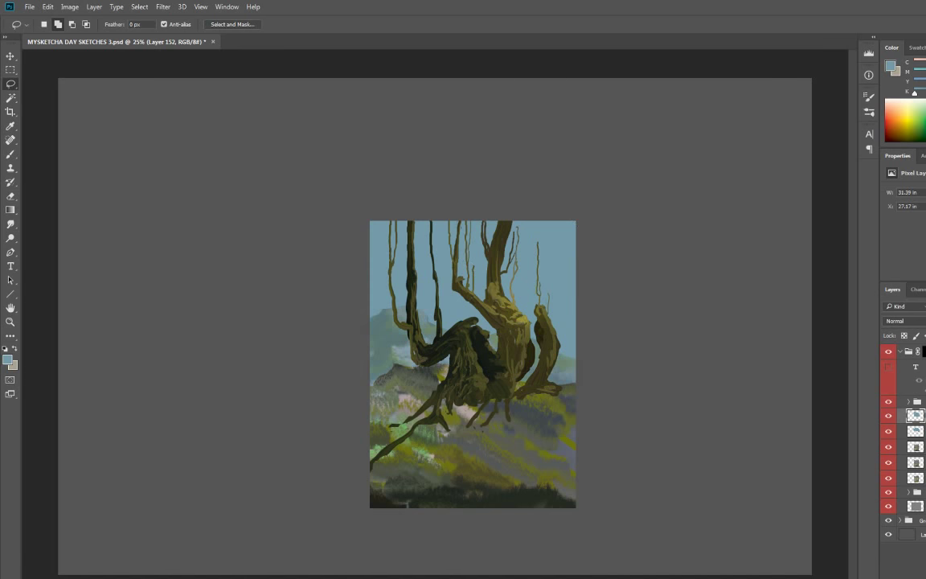
{"action": "key", "text": "7"}
Step: Fill a large freehand haze shape on a new layer between the two trees and set its opacity to 70%
{"action": "key", "text": "ctrl+shift+alt+n"}
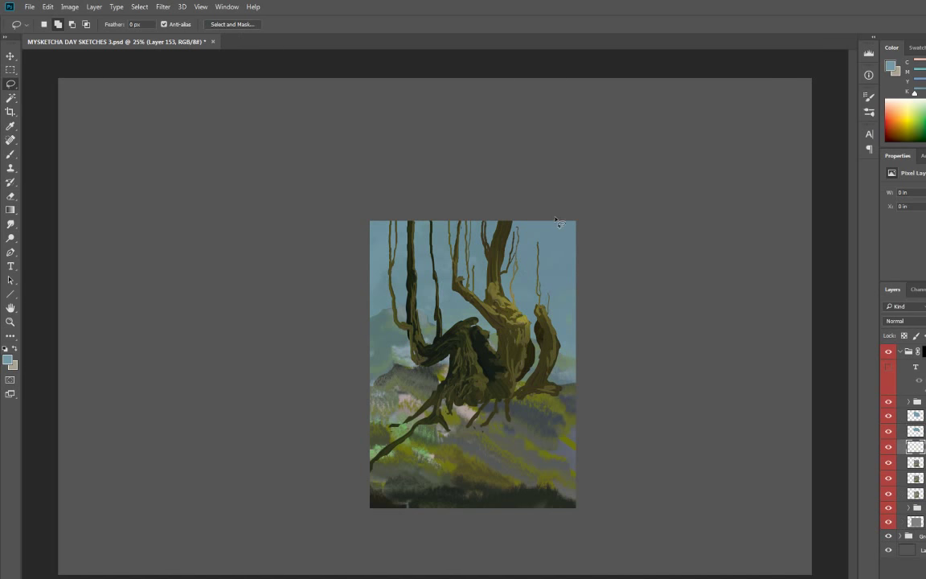
{"action": "mouse_move", "coordinate": [331, 288]}
{"action": "left_mouse_down"}
{"action": "mouse_move", "coordinate": [363, 422]}
{"action": "mouse_move", "coordinate": [595, 203]}
{"action": "mouse_move", "coordinate": [279, 225]}
{"action": "left_mouse_up"}
{"action": "left_click_drag", "start_coordinate": [425, 408], "coordinate": [400, 392]}
{"action": "key", "text": "alt+BackSpace"}
{"action": "key", "text": "7"}
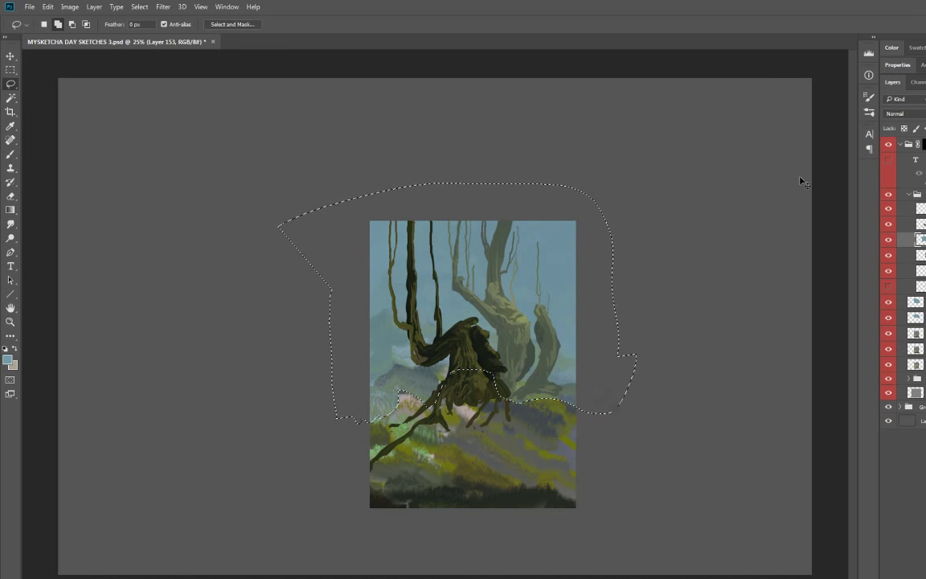
{"action": "key", "text": "ctrl+d"}
Step: Try Lighten on the lower background haze layer and set the upper background haze layer's blend mode to Screen
{"action": "key", "text": "m"}
{"action": "left_click", "coordinate": [915, 318]}
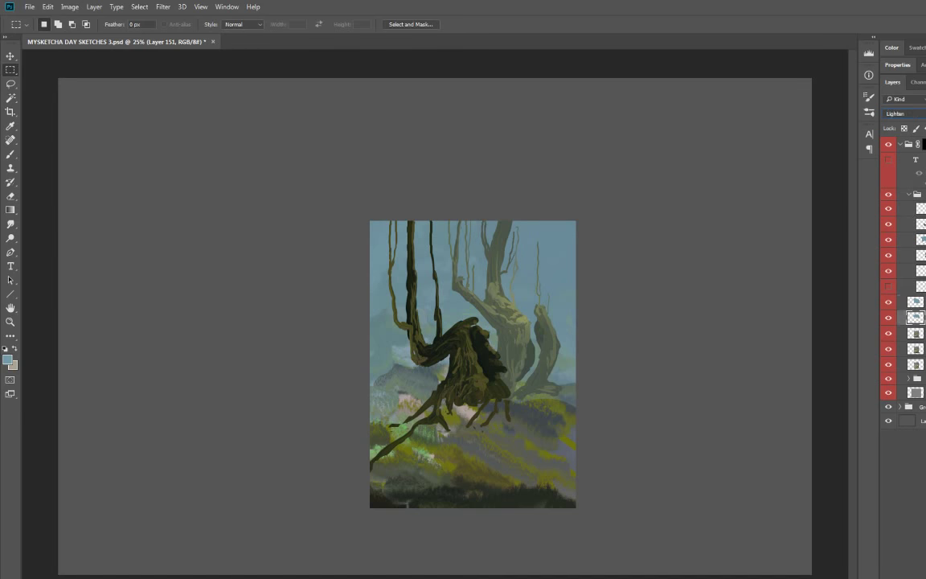
{"action": "left_click", "coordinate": [915, 240]}
{"action": "key", "text": "shift+alt+s"}
{"action": "left_click", "coordinate": [905, 113]}
{"action": "left_click", "coordinate": [904, 182]}
{"action": "left_click", "coordinate": [915, 318]}
{"action": "key", "text": "alt+bracketright"}
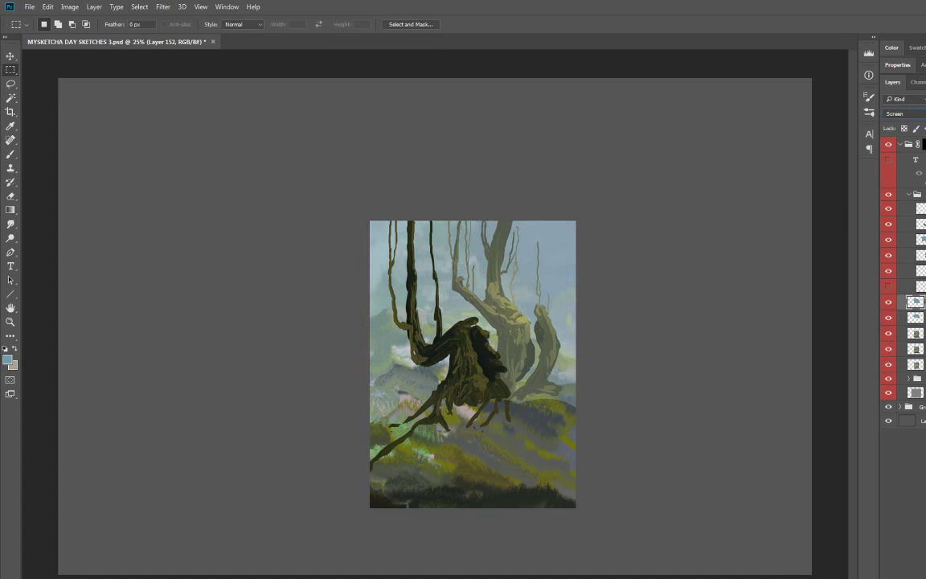
Step: Hide the upper haze layer and fill the lower haze layer's outline with light blue to form a solid sky
{"action": "key", "text": "ctrl+comma"}
{"action": "left_click_drag", "start_coordinate": [300, 243], "coordinate": [621, 362]}
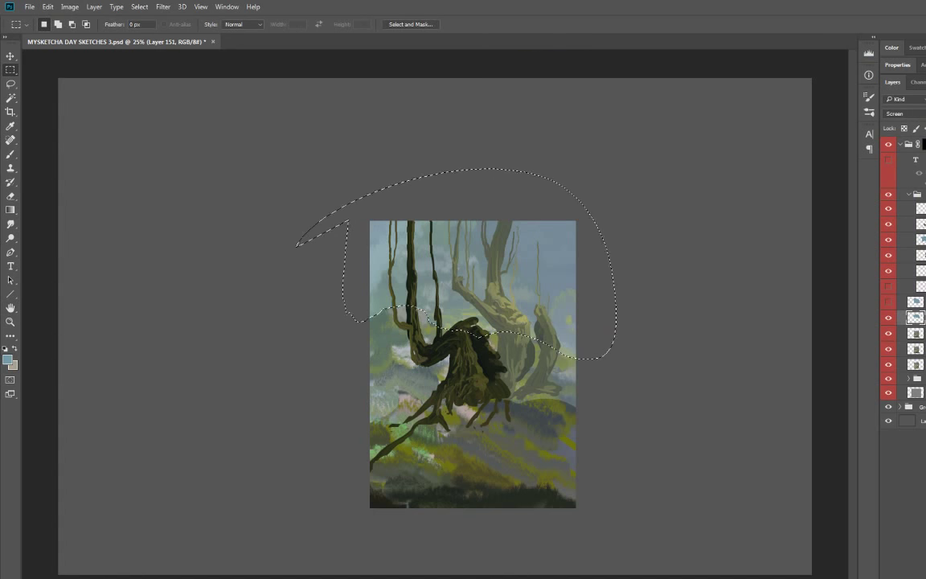
{"action": "key", "text": "alt+BackSpace"}
{"action": "key", "text": "ctrl+d"}
{"action": "key", "text": "g"}
{"action": "key", "text": "b"}
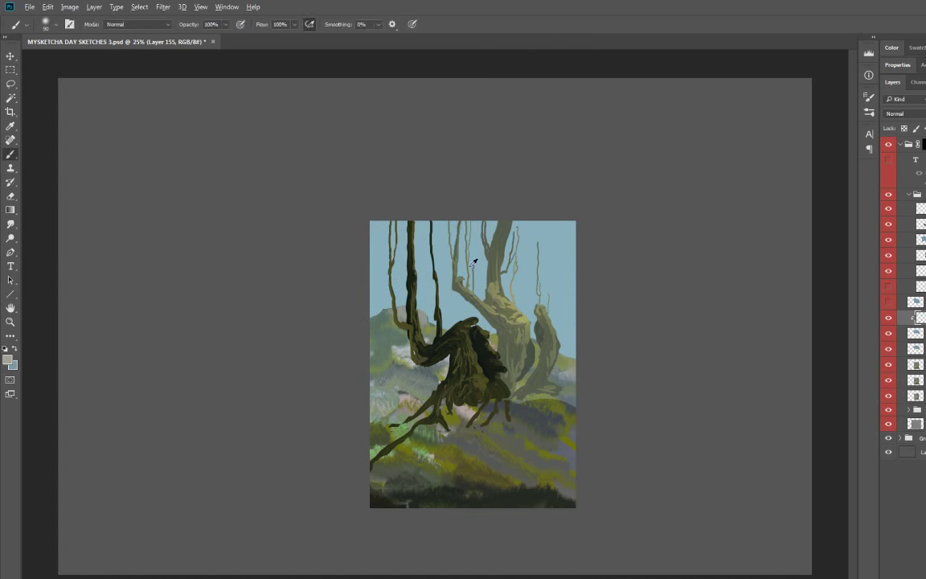
Step: Draw a pale blue-green gradient on the clipped layer over the sky, fading upward from the horizon
{"action": "left_click", "coordinate": [7, 359]}
{"action": "left_click", "coordinate": [664, 478]}
{"action": "key", "text": "Return"}
{"action": "key", "text": "m"}
{"action": "left_click_drag", "start_coordinate": [583, 199], "coordinate": [341, 529]}
{"action": "key", "text": "g"}
{"action": "key", "text": "ctrl+d"}
{"action": "left_click_drag", "start_coordinate": [503, 354], "coordinate": [489, 242]}
{"action": "key", "text": "ctrl+t"}
{"action": "key", "text": "Return"}
{"action": "key", "text": "m"}
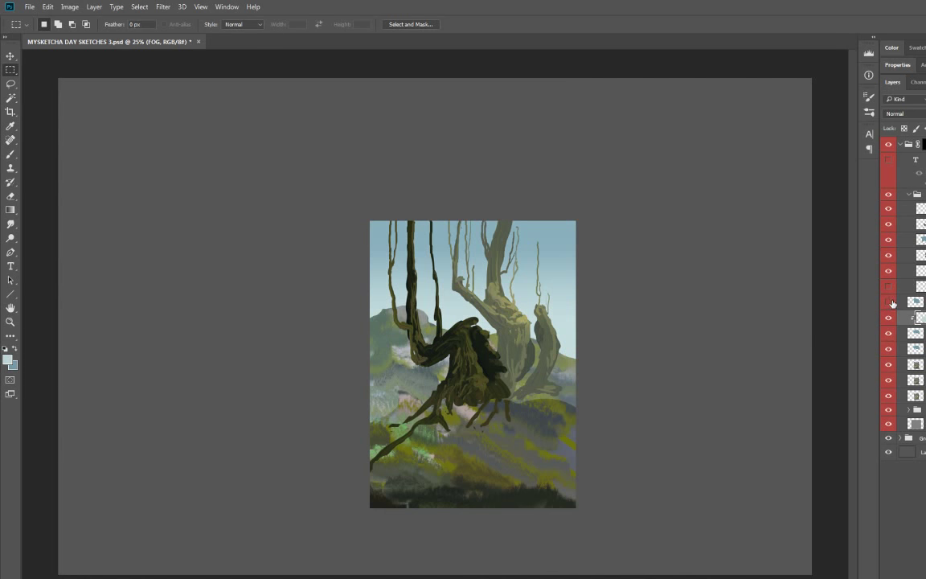
Step: Show the upper sky layer and clip a copy of the fog gradient above it
{"action": "left_click", "coordinate": [917, 312], "text": "ctrl"}
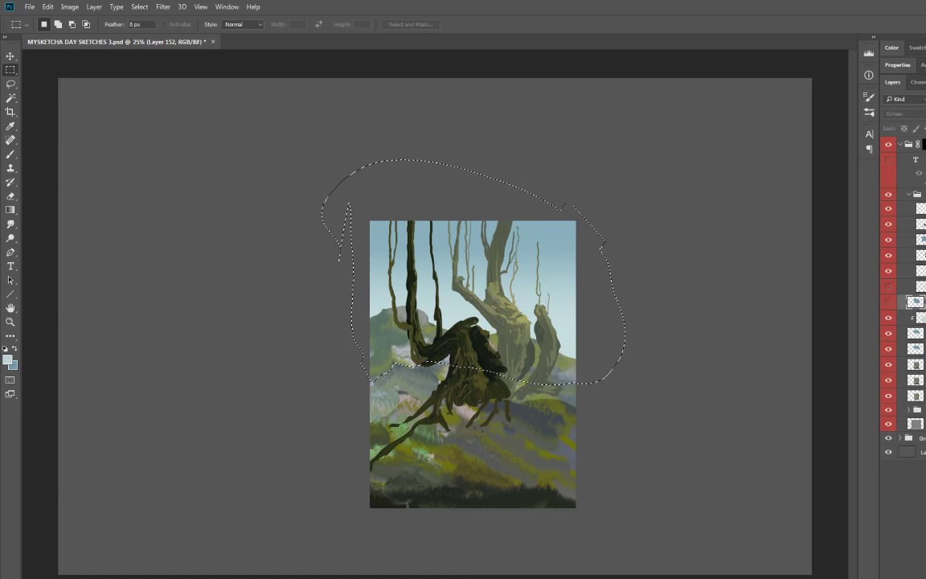
{"action": "key", "text": "ctrl+j"}
{"action": "key", "text": "ctrl+z"}
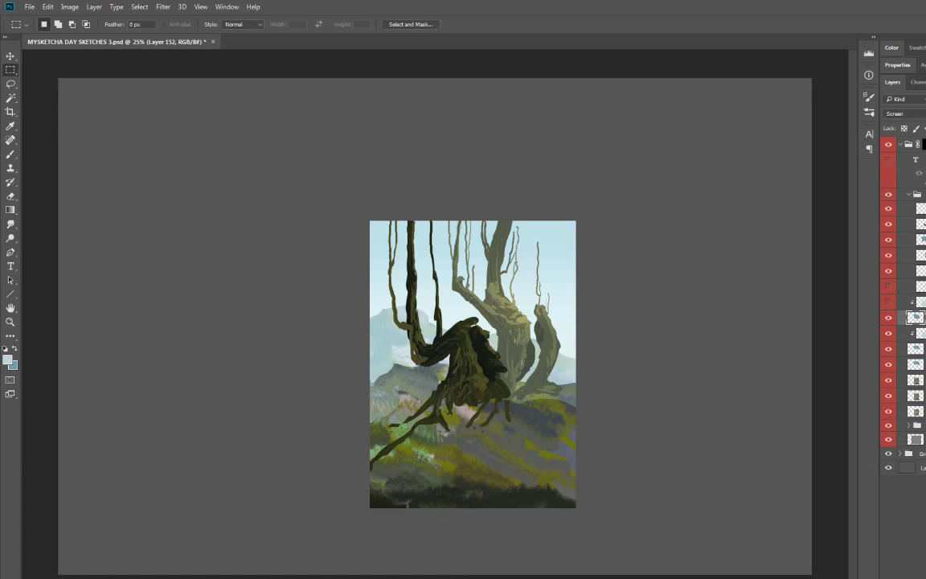
Step: Shift the upper sky layer to a stronger blue with Hue/Saturation: hue +16, saturation +38, lightness -5
{"action": "key", "text": "i"}
{"action": "key", "text": "ctrl+u"}
{"action": "left_click_drag", "start_coordinate": [877, 531], "coordinate": [850, 529]}
{"action": "left_click_drag", "start_coordinate": [857, 478], "coordinate": [866, 478]}
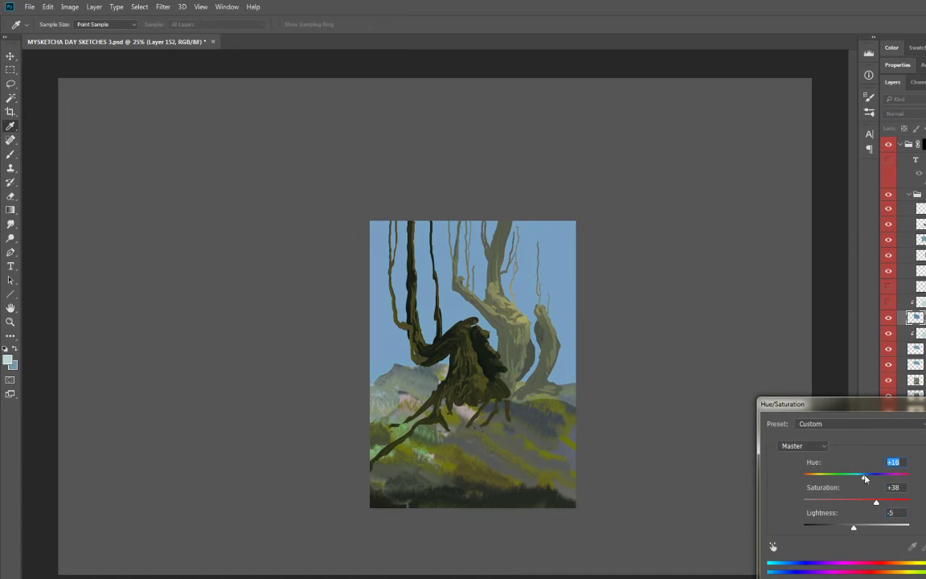
{"action": "key", "text": "Return"}
Step: Show and transform the fog gradient over the blue sky, and hide the older sky layers beneath
{"action": "key", "text": "m"}
{"action": "left_click", "coordinate": [889, 302]}
{"action": "left_click_drag", "start_coordinate": [745, 335], "coordinate": [494, 351]}
{"action": "key", "text": "ctrl+z"}
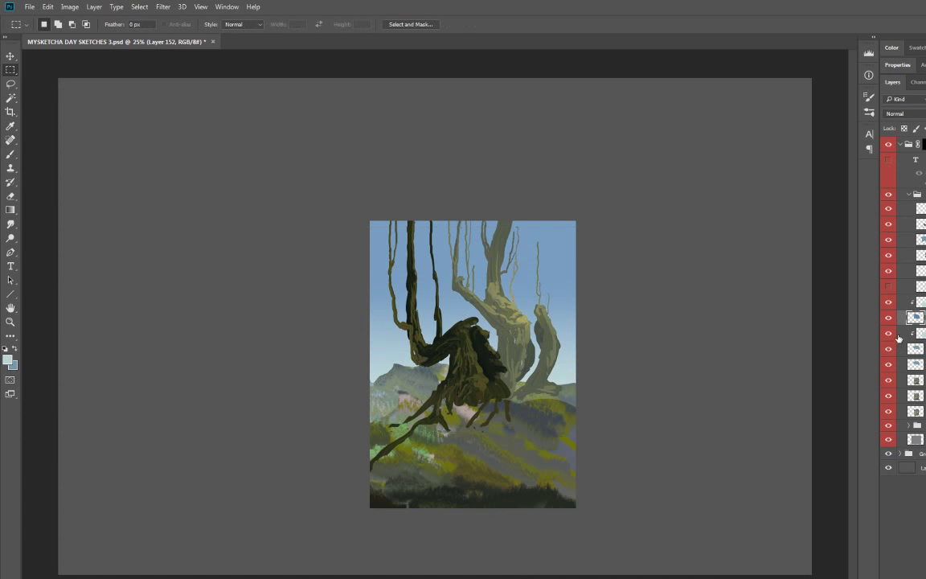
{"action": "key", "text": "ctrl+t"}
{"action": "left_click_drag", "start_coordinate": [341, 345], "coordinate": [330, 305]}
{"action": "key", "text": "Return"}
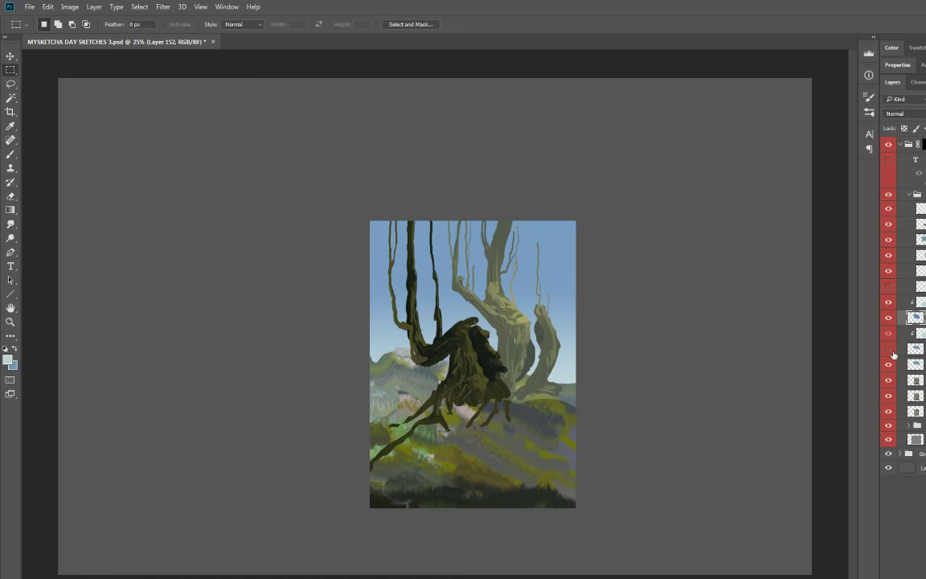
{"action": "key", "text": "ctrl+t"}
{"action": "key", "text": "ctrl+shift+d"}
{"action": "key", "text": "ctrl+d"}
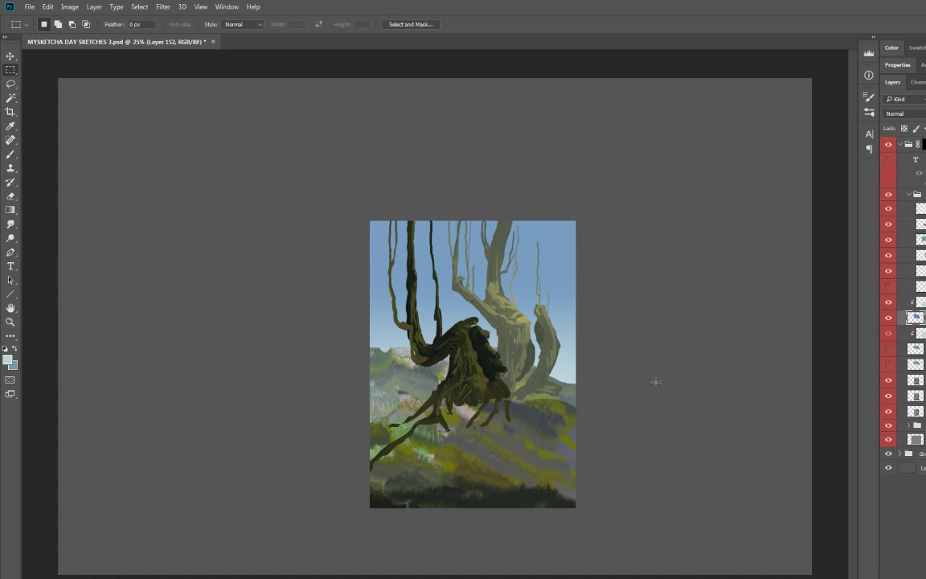
Step: Reshape the blue sky layer's lower edge with Lasso and Smudge to form a sloping hill contour behind the trees
{"action": "key", "text": "l"}
{"action": "key", "text": "ctrl+z"}
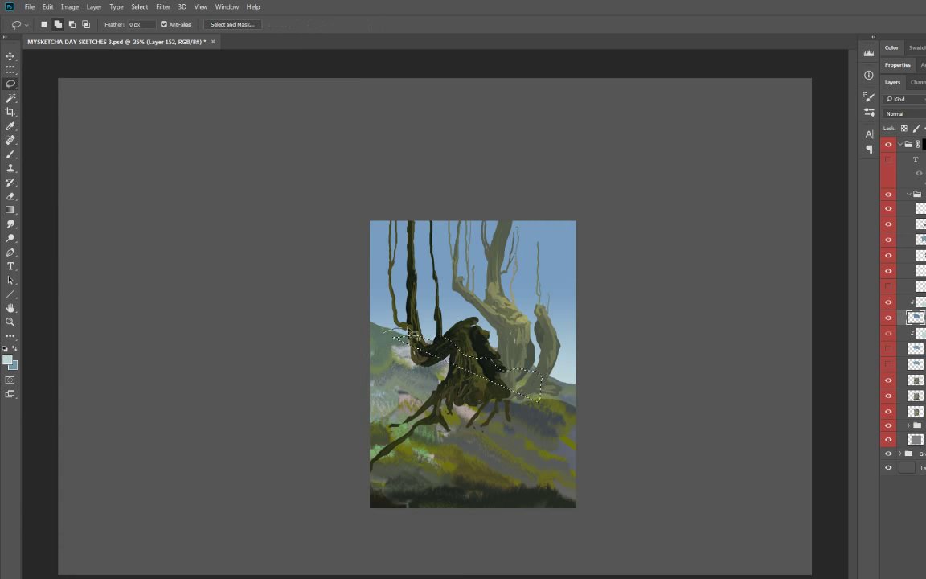
{"action": "key", "text": "ctrl+shift+z"}
{"action": "key", "text": "r"}
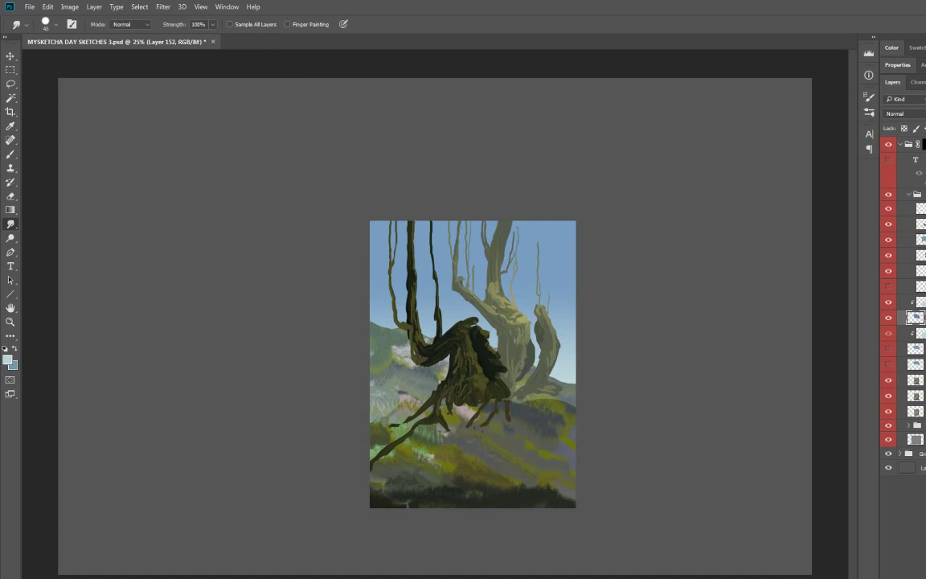
{"action": "key", "text": "m"}
Step: Try clipping transformed copies of landscape layers from the background group to the blue sky layer
{"action": "left_click", "coordinate": [908, 424]}
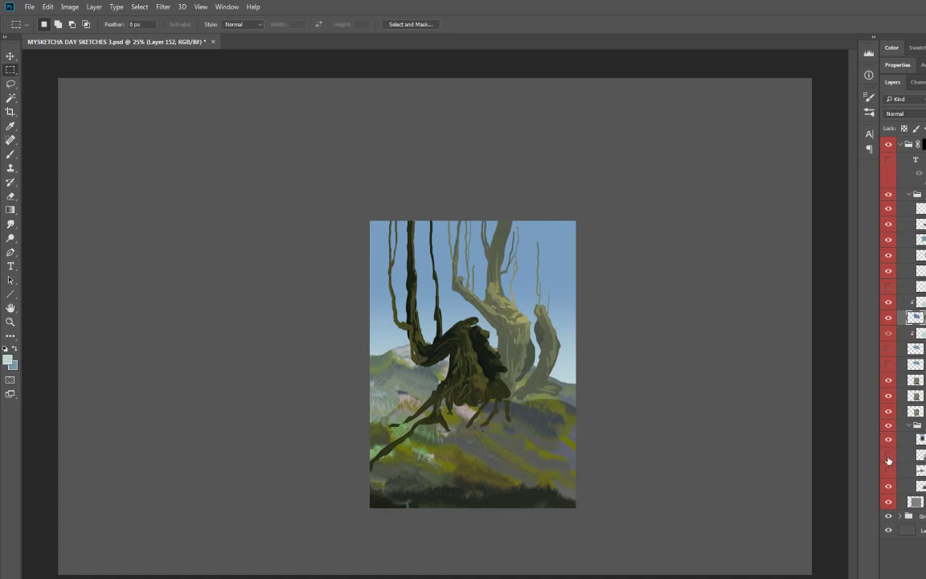
{"action": "left_click", "coordinate": [905, 459]}
{"action": "mouse_move", "coordinate": [531, 418]}
{"action": "left_mouse_down"}
{"action": "mouse_move", "coordinate": [554, 445]}
{"action": "mouse_move", "coordinate": [531, 419]}
{"action": "left_mouse_up"}
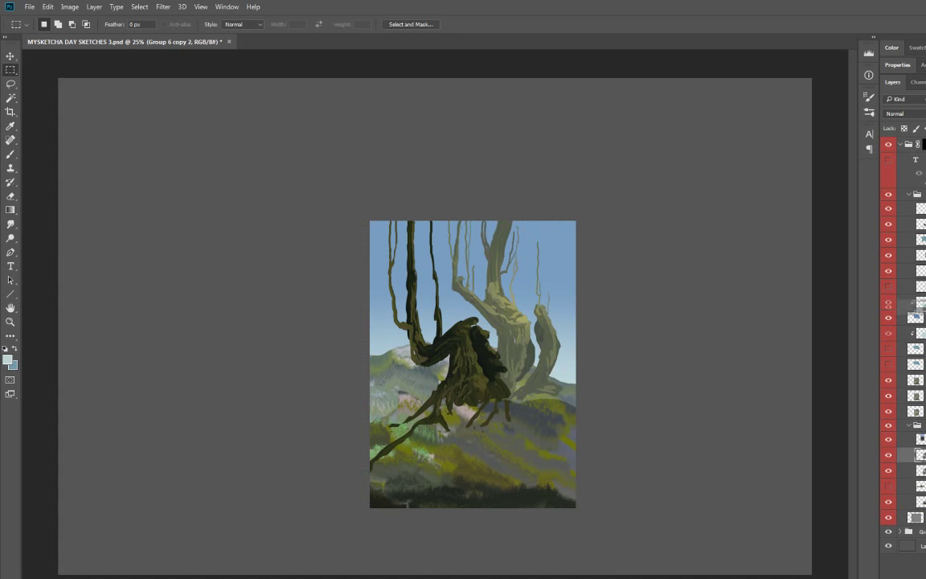
{"action": "key", "text": "ctrl+v"}
{"action": "key", "text": "ctrl+j"}
{"action": "key", "text": "ctrl+t"}
{"action": "left_click_drag", "start_coordinate": [555, 297], "coordinate": [635, 350]}
{"action": "key", "text": "Return"}
{"action": "key", "text": "m"}
{"action": "key", "text": "Delete"}
{"action": "key", "text": "ctrl+z"}
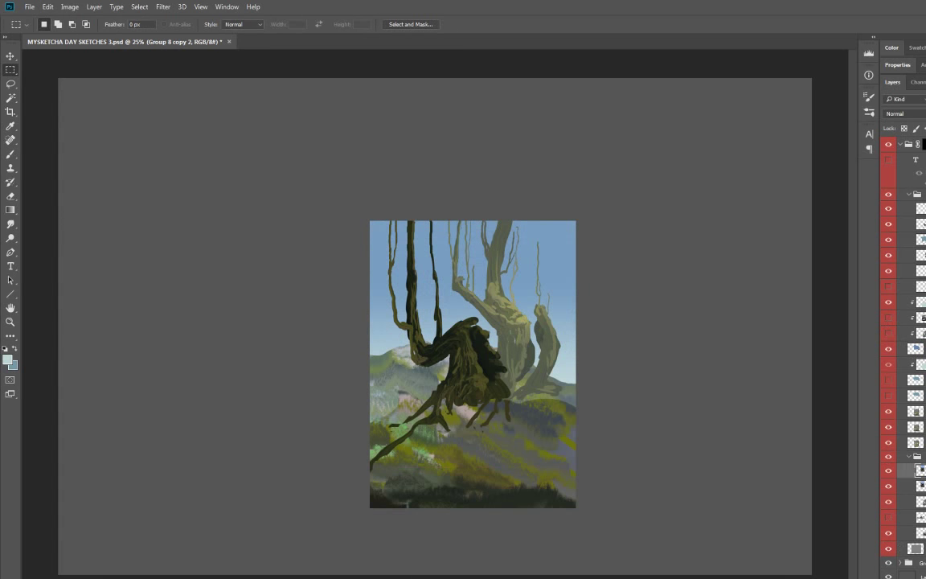
Step: Clip a copy of the seascape layer to the sky and scale it so the coast sits behind the trees
{"action": "left_click_drag", "start_coordinate": [619, 281], "coordinate": [630, 296]}
{"action": "key", "text": "ctrl+t"}
{"action": "left_click_drag", "start_coordinate": [672, 409], "coordinate": [571, 481]}
{"action": "key", "text": "Return"}
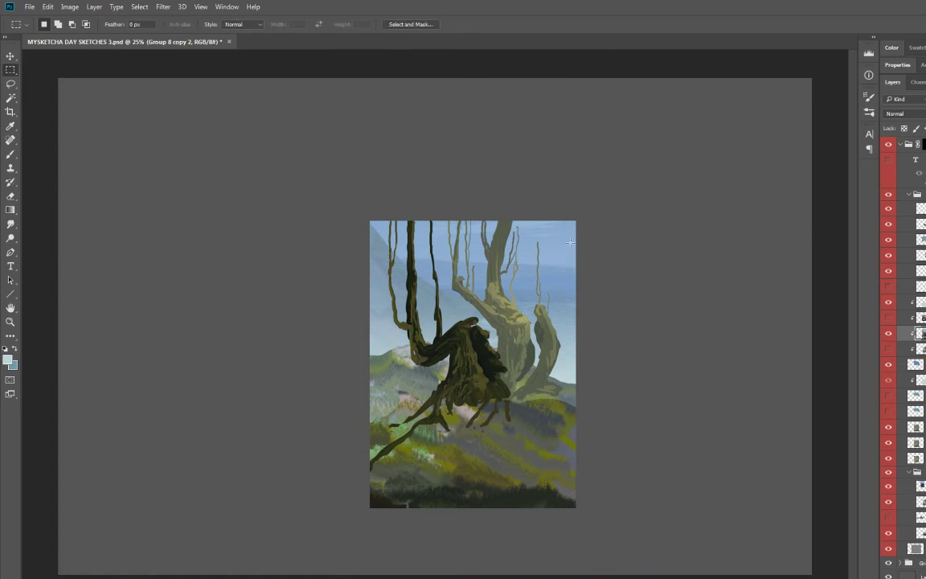
{"action": "key", "text": "ctrl+t"}
{"action": "left_click_drag", "start_coordinate": [675, 104], "coordinate": [586, 207]}
{"action": "key", "text": "Return"}
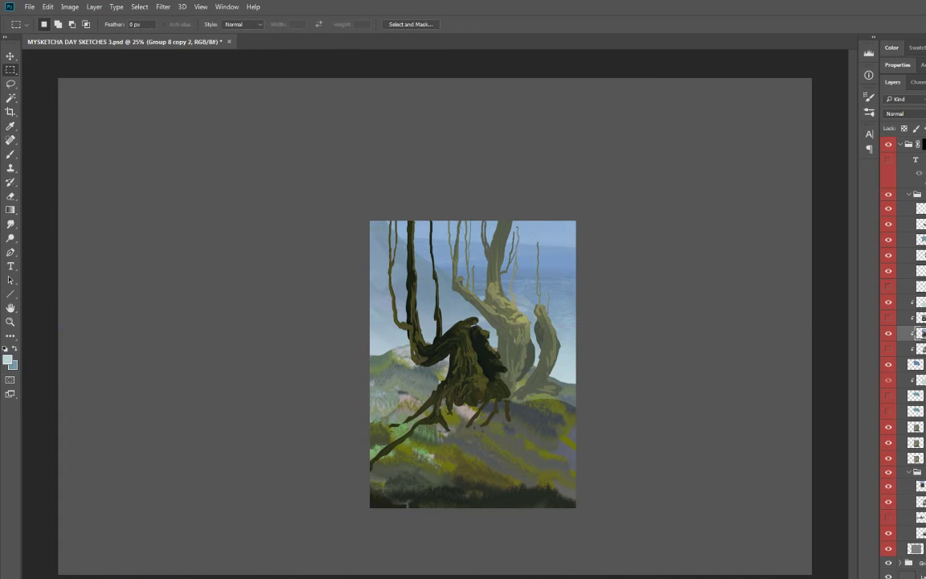
Step: Strengthen the seascape behind the trees by stacking a duplicate of its layer
{"action": "key", "text": "ctrl+alt+z"}
{"action": "key", "text": "ctrl+alt+z"}
{"action": "key", "text": "ctrl+alt+z"}
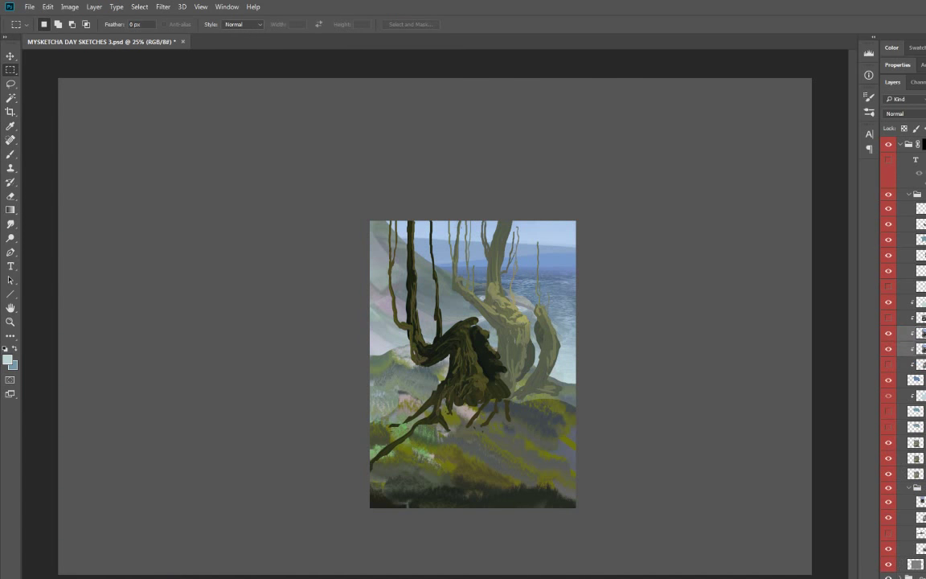
{"action": "key", "text": "ctrl+shift+z"}
{"action": "key", "text": "ctrl+shift+z"}
Step: Soften the seascape copy's contrast with Curves, lowering the white point output to 247, and try Color Balance on it
{"action": "key", "text": "ctrl+m"}
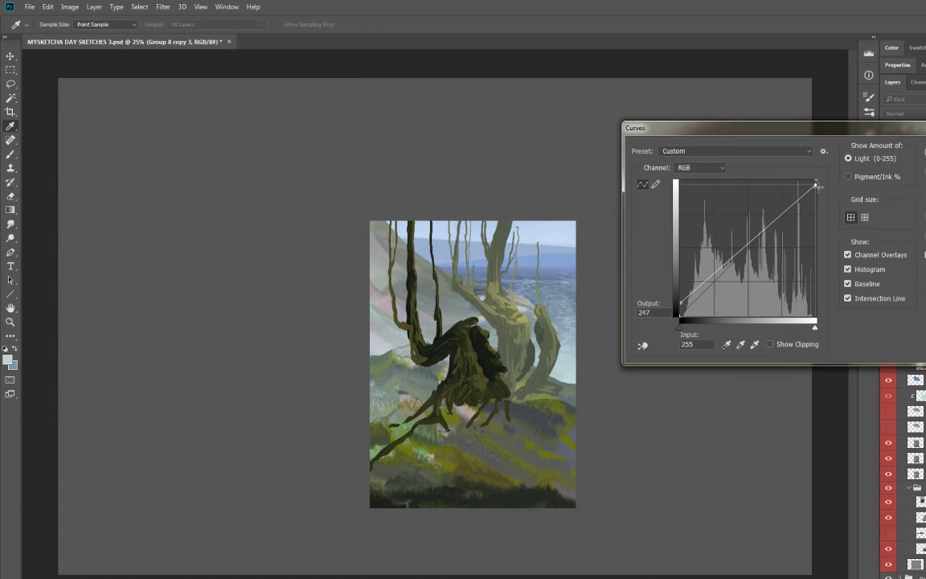
{"action": "key", "text": "Escape"}
{"action": "key", "text": "ctrl+b"}
{"action": "key", "text": "Escape"}
{"action": "key", "text": "m"}
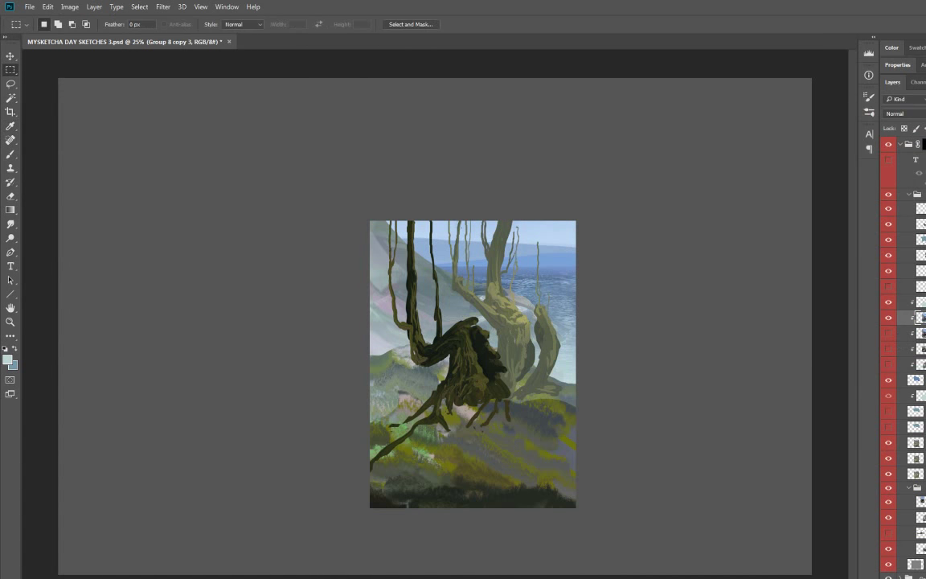
Step: Smudge the sky layer's lower edge into a grassy hill contour with a 45 px textured brush while the tree group is hidden
{"action": "key", "text": "ctrl+alt+z"}
{"action": "key", "text": "r"}
{"action": "right_click", "coordinate": [424, 259]}
{"action": "left_click", "coordinate": [486, 445]}
{"action": "key", "text": "Return"}
{"action": "right_click", "coordinate": [347, 322]}
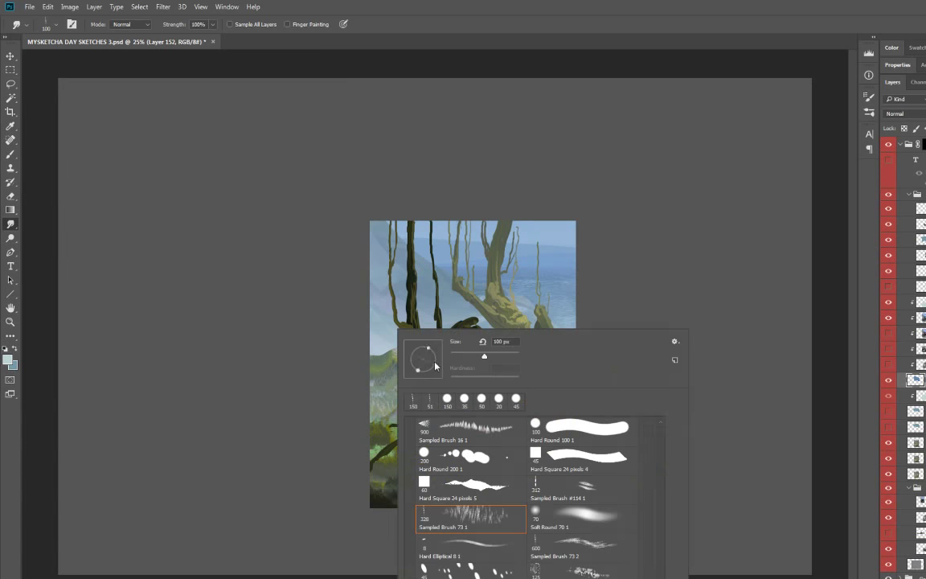
{"action": "double_click", "coordinate": [426, 544]}
{"action": "key", "text": "ctrl+plus"}
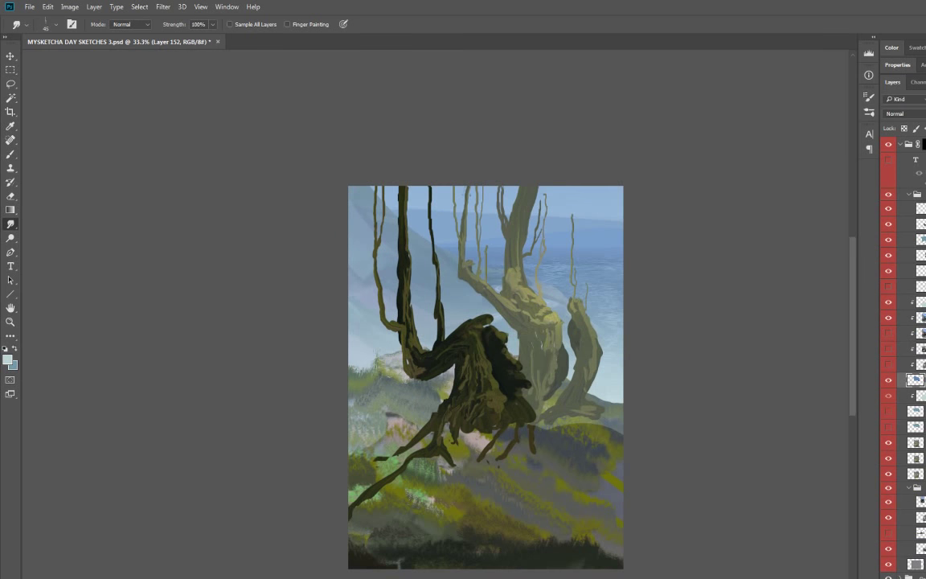
{"action": "left_click", "coordinate": [889, 194]}
{"action": "mouse_move", "coordinate": [477, 353]}
{"action": "left_mouse_down"}
{"action": "mouse_move", "coordinate": [524, 372]}
{"action": "mouse_move", "coordinate": [556, 372]}
{"action": "mouse_move", "coordinate": [606, 410]}
{"action": "mouse_move", "coordinate": [582, 389]}
{"action": "mouse_move", "coordinate": [620, 402]}
{"action": "left_mouse_up"}
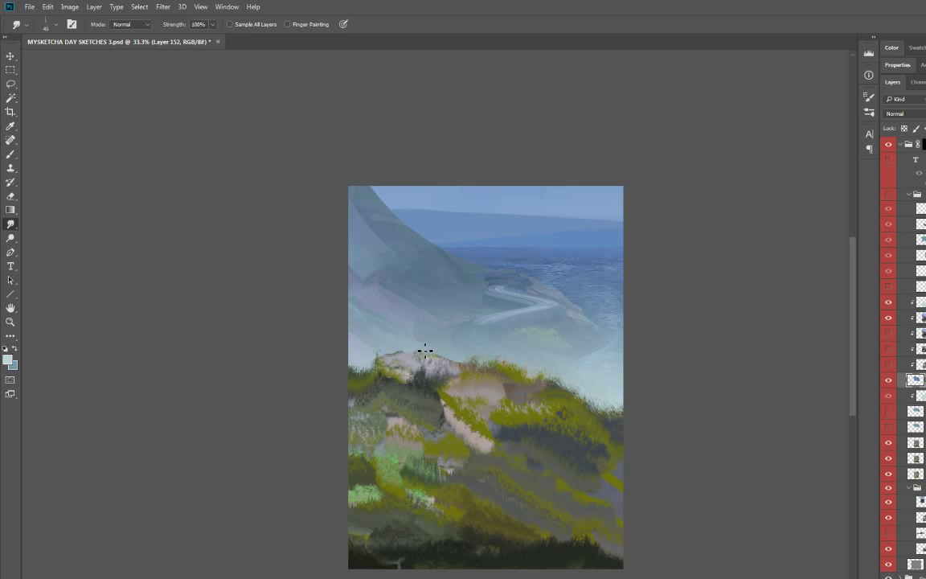
{"action": "left_click", "coordinate": [889, 195]}
{"action": "left_click", "coordinate": [916, 239]}
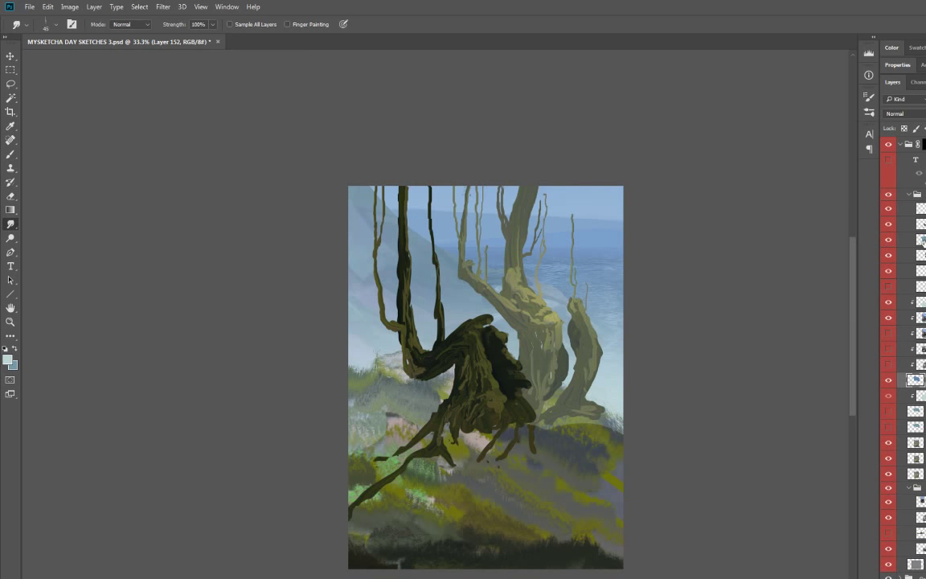
Step: Smudge the sky layer's lower area around the tree bases and the grassy slope
{"action": "left_click_drag", "start_coordinate": [389, 437], "coordinate": [358, 449]}
{"action": "left_click_drag", "start_coordinate": [483, 380], "coordinate": [559, 381]}
{"action": "left_click_drag", "start_coordinate": [535, 346], "coordinate": [478, 366]}
{"action": "left_click_drag", "start_coordinate": [553, 363], "coordinate": [526, 321]}
Step: Adjust the clipped fog copy with Curves and Hue/Saturation, and set its blend mode to Screen
{"action": "key", "text": "ctrl+m"}
{"action": "key", "text": "Return"}
{"action": "key", "text": "ctrl+u"}
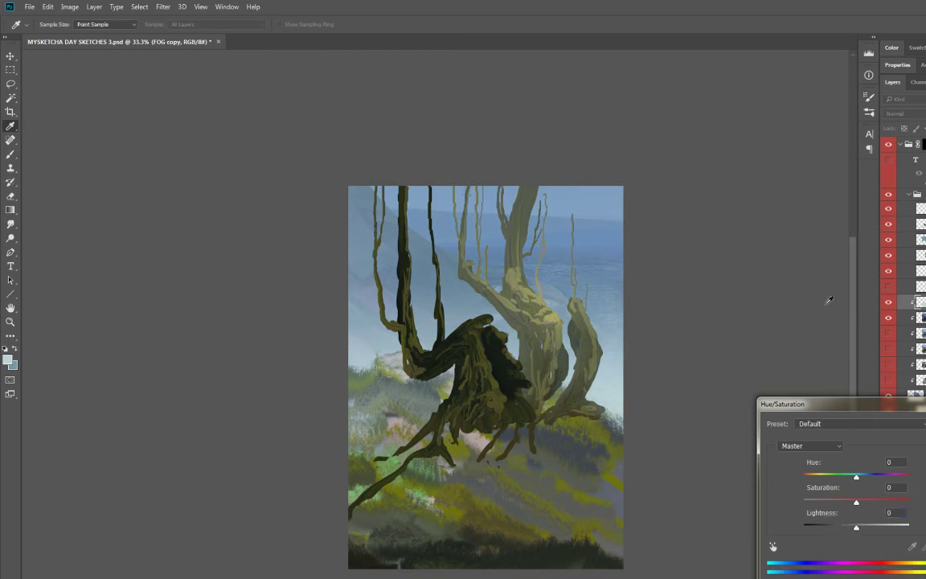
{"action": "key", "text": "Return"}
{"action": "left_click", "coordinate": [904, 113]}
{"action": "left_click", "coordinate": [913, 188]}
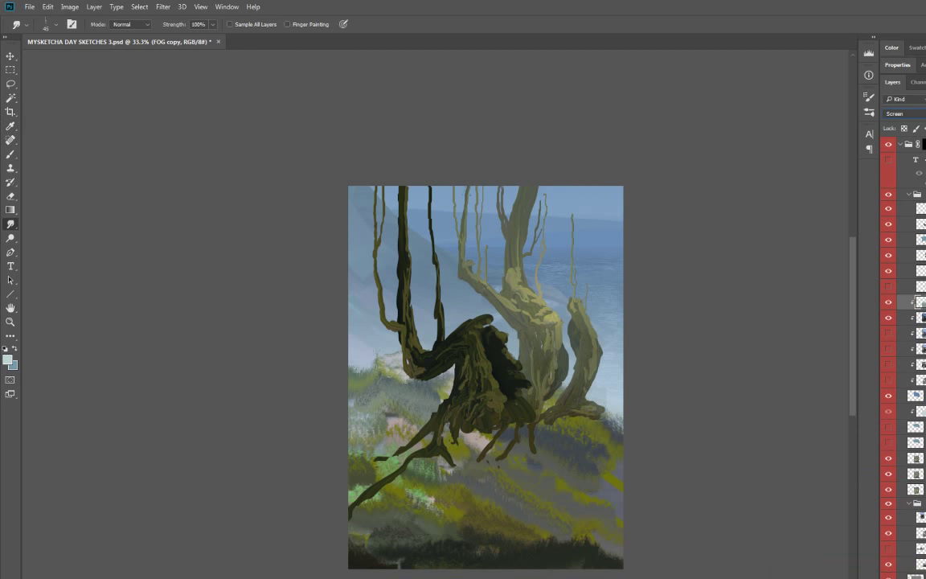
Step: Soften the seascape copy behind the trees with a Gaussian Blur of 7.0 pixels
{"action": "key", "text": "d"}
{"action": "key", "text": "g"}
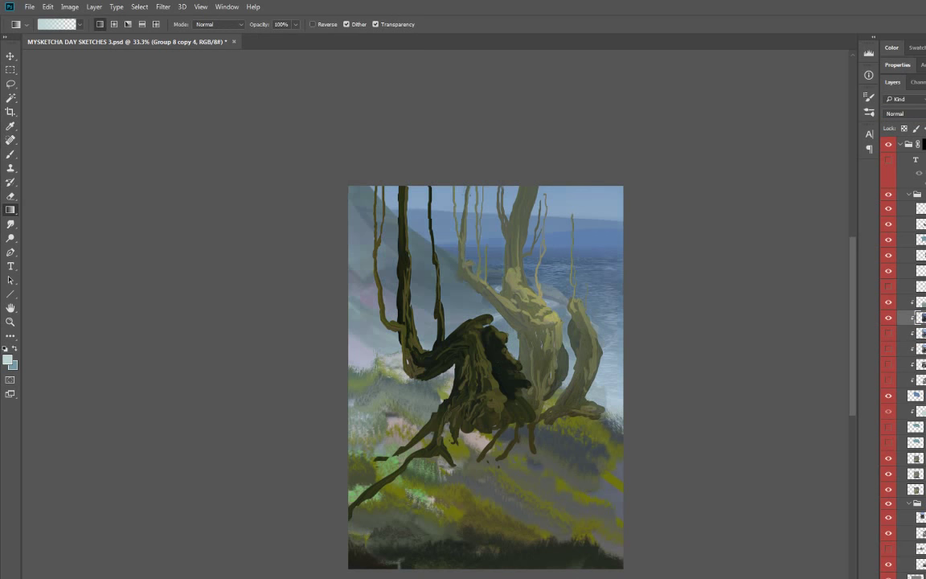
{"action": "left_click", "coordinate": [163, 7]}
{"action": "left_click", "coordinate": [330, 169]}
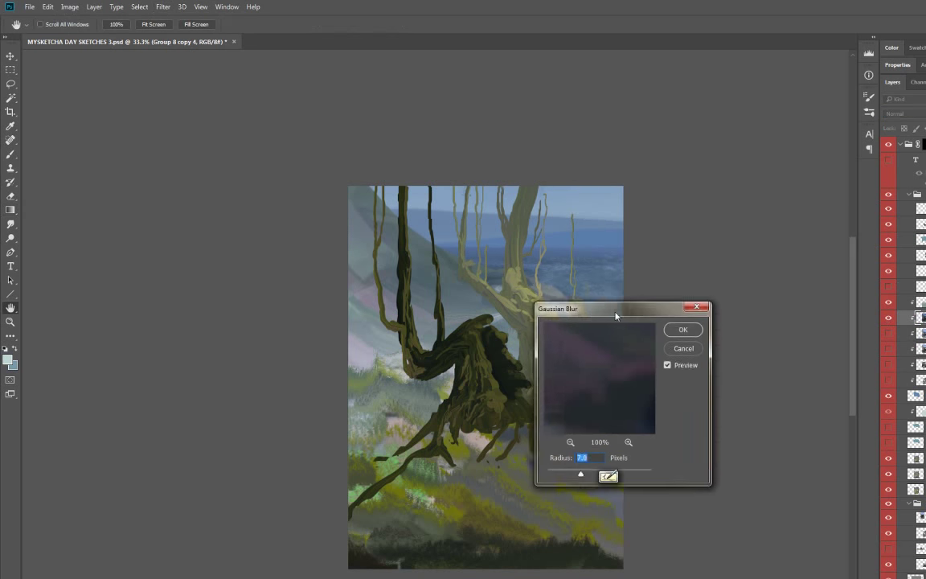
{"action": "left_click_drag", "start_coordinate": [563, 306], "coordinate": [751, 209]}
{"action": "key", "text": "Escape"}
Step: Tune the blurred seascape copy with Color Balance and darken it with a Curves point at input 130, output 119
{"action": "key", "text": "i"}
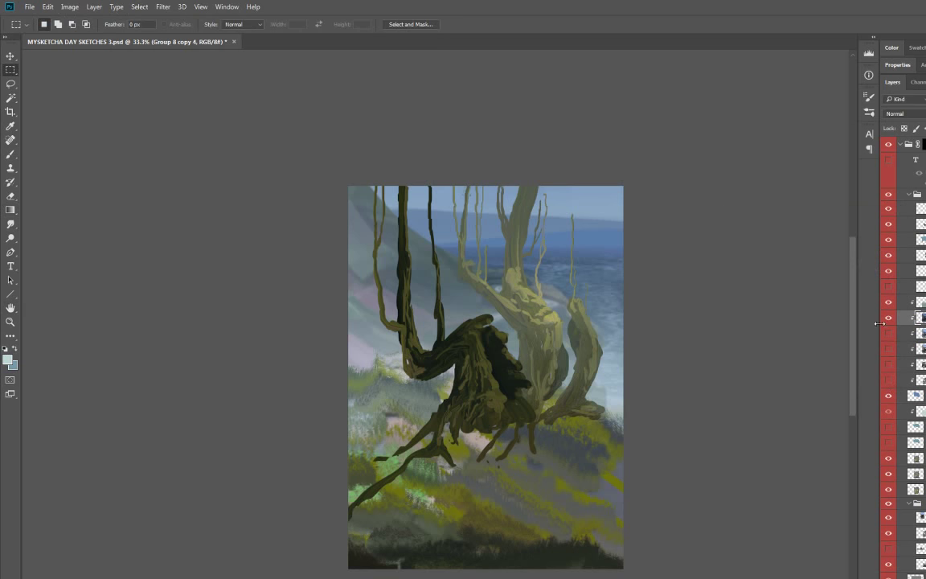
{"action": "key", "text": "ctrl+b"}
{"action": "key", "text": "Escape"}
{"action": "key", "text": "ctrl+m"}
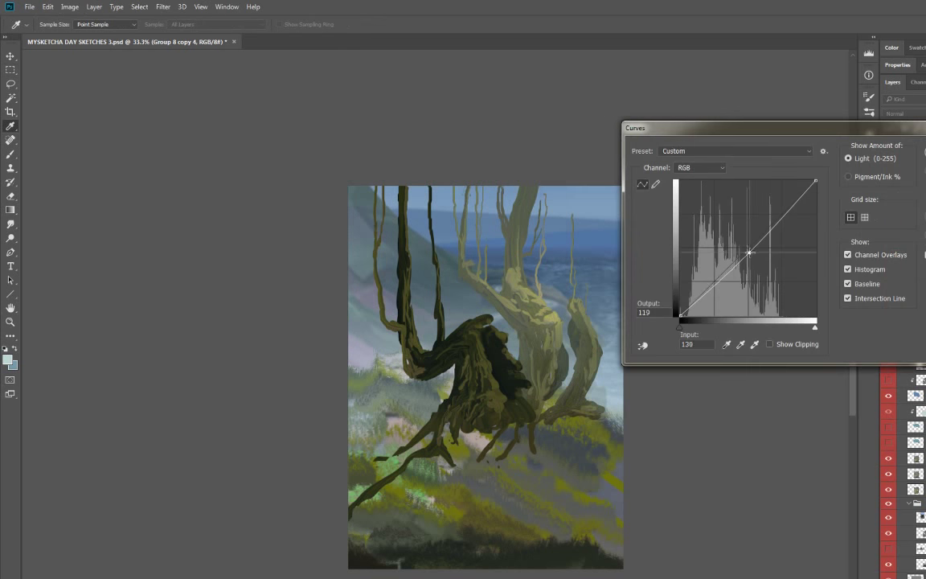
{"action": "key", "text": "Escape"}
{"action": "key", "text": "m"}
Step: Cool the grassy slope with Color Balance -4, 0, +16, and darken a duplicate with a Curves point at input 141, output 121
{"action": "key", "text": "ctrl+b"}
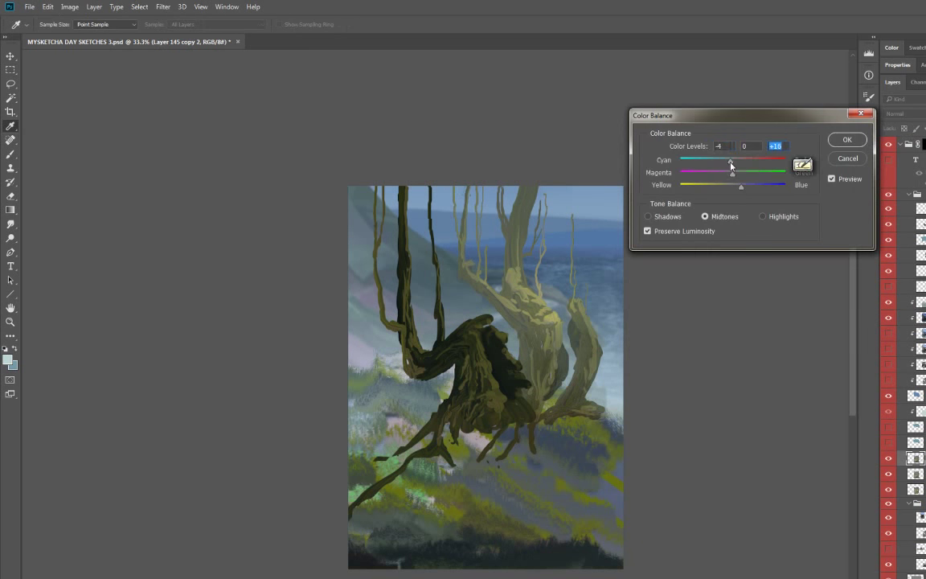
{"action": "key", "text": "Escape"}
{"action": "key", "text": "ctrl+m"}
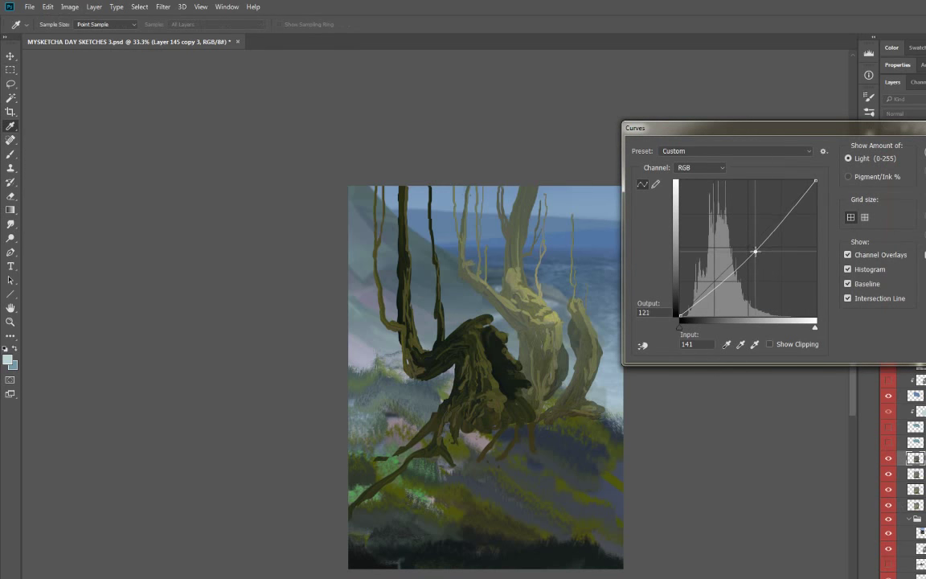
{"action": "key", "text": "Escape"}
{"action": "key", "text": "ctrl+j"}
Step: Burn the slope's midtones at 50% exposure in broad strokes, starting with a soft 400 px brush
{"action": "key", "text": "o"}
{"action": "key", "text": "bracketleft"}
{"action": "key", "text": "bracketleft"}
{"action": "mouse_move", "coordinate": [378, 375]}
{"action": "left_mouse_down"}
{"action": "mouse_move", "coordinate": [347, 400]}
{"action": "mouse_move", "coordinate": [323, 386]}
{"action": "left_mouse_up"}
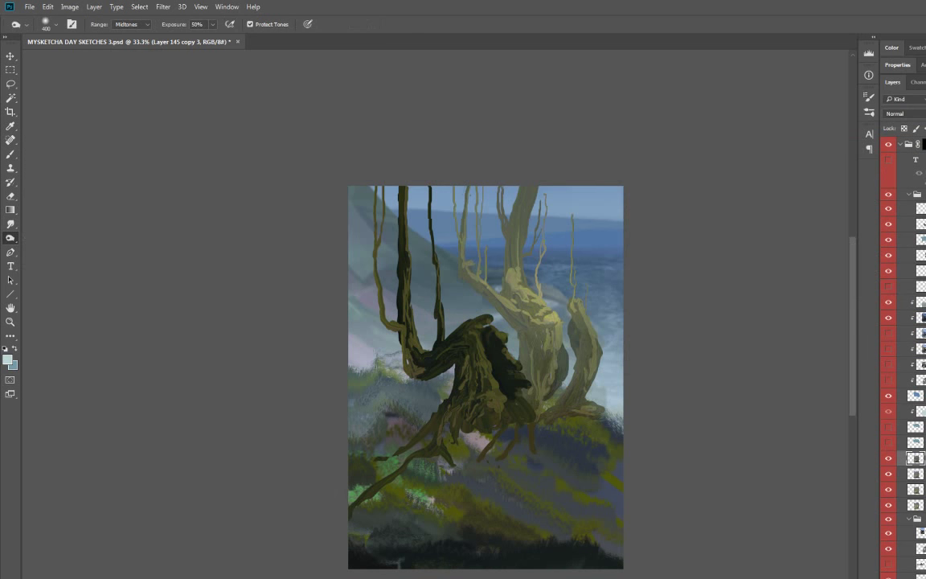
{"action": "key", "text": "bracketleft"}
{"action": "key", "text": "bracketleft"}
{"action": "key", "text": "bracketleft"}
{"action": "left_click_drag", "start_coordinate": [424, 438], "coordinate": [534, 431]}
Step: Burn the ground along the front tree's roots with a brush reduced to 40 px
{"action": "key", "text": "bracketleft"}
{"action": "key", "text": "bracketleft"}
{"action": "key", "text": "bracketleft"}
{"action": "key", "text": "bracketleft"}
{"action": "mouse_move", "coordinate": [439, 414]}
{"action": "left_mouse_down"}
{"action": "mouse_move", "coordinate": [467, 434]}
{"action": "mouse_move", "coordinate": [366, 438]}
{"action": "mouse_move", "coordinate": [362, 412]}
{"action": "left_mouse_up"}
{"action": "left_click", "coordinate": [452, 447]}
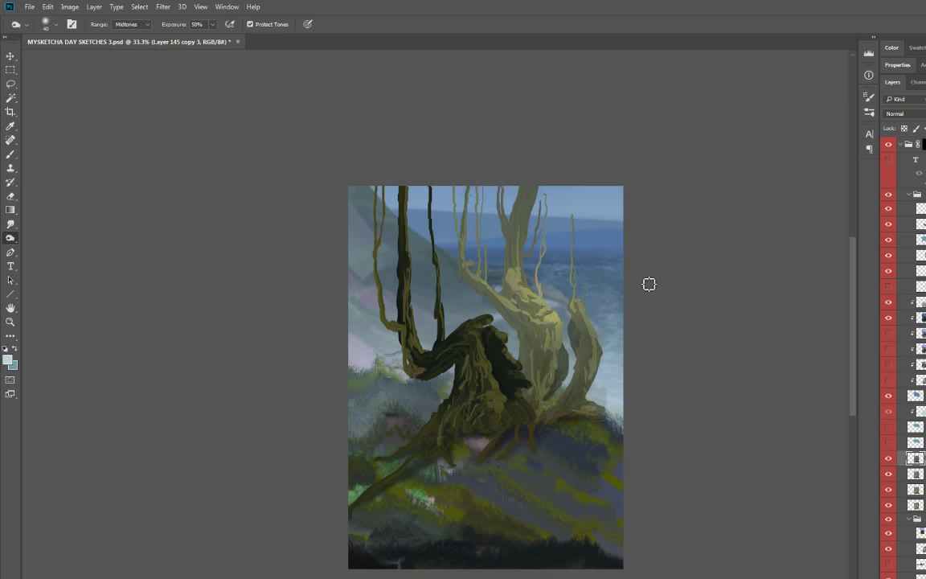
Step: Set up smudging on a copy of the slope layer with a textured 250 px brush at 100% strength
{"action": "left_click", "coordinate": [11, 224]}
{"action": "right_click", "coordinate": [466, 321]}
{"action": "double_click", "coordinate": [499, 490]}
{"action": "right_click", "coordinate": [500, 489]}
{"action": "scroll", "coordinate": [635, 474], "scroll_direction": "down", "scroll_amount": 6}
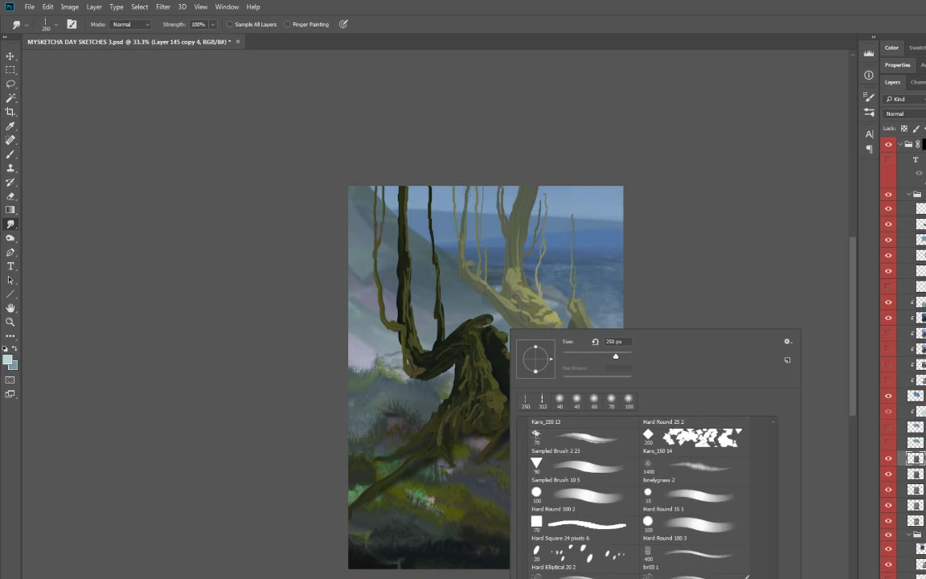
Step: Load the grass-shaped brush with near-black sampled from the foreground, and add a new layer above the slope
{"action": "key", "text": "b"}
{"action": "key", "text": "Escape"}
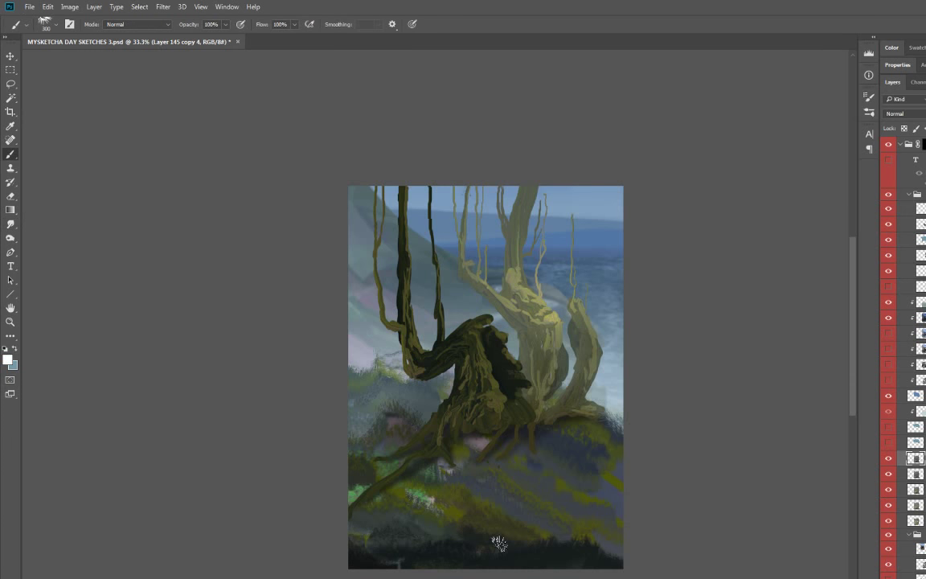
{"action": "key", "text": "shift+b"}
{"action": "right_click", "coordinate": [519, 540]}
{"action": "key", "text": "Escape"}
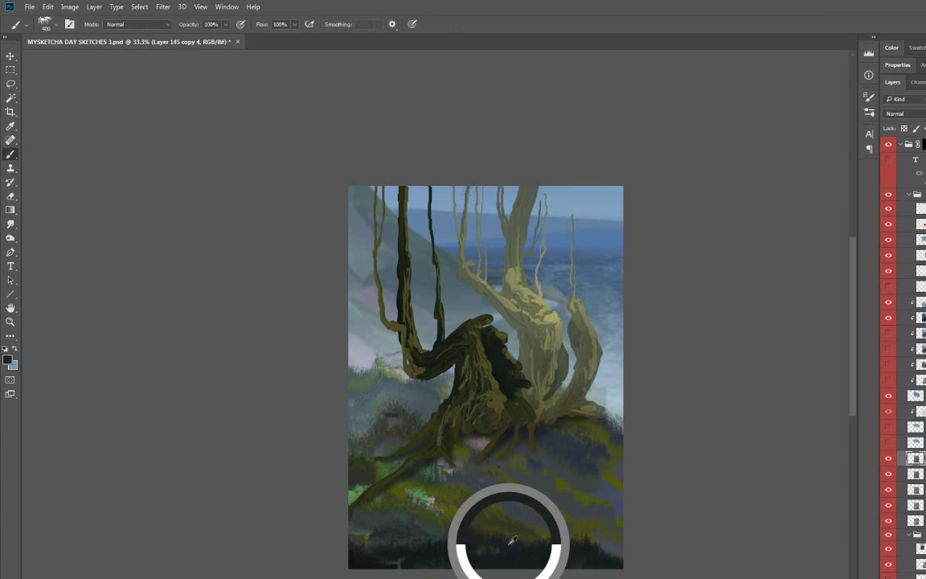
{"action": "right_click", "coordinate": [503, 543]}
{"action": "left_click", "coordinate": [595, 489]}
{"action": "key", "text": "Return"}
{"action": "key", "text": "ctrl+shift+alt+n"}
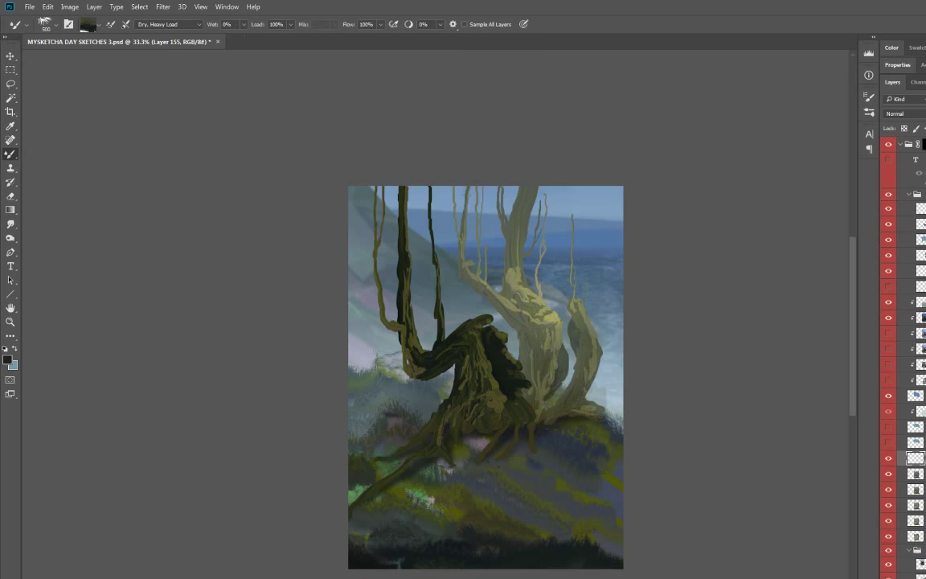
Step: Paint dark grass blades across the foreground and tree base with the Mixer Brush, and move their layer above the tree group
{"action": "right_click", "coordinate": [474, 482]}
{"action": "key", "text": "Escape"}
{"action": "key", "text": "bracketleft"}
{"action": "key", "text": "bracketleft"}
{"action": "key", "text": "bracketleft"}
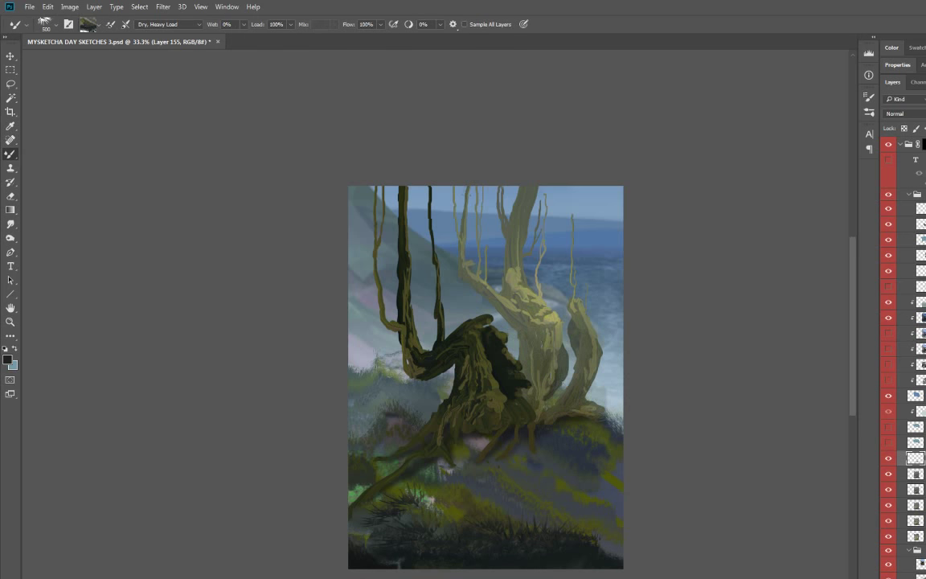
{"action": "key", "text": "bracketright"}
{"action": "key", "text": "ctrl+shift+bracketright"}
Step: Copy the lassoed foreground grass to a new layer and stretch it in perspective across the lower edge of the painting
{"action": "key", "text": "m"}
{"action": "scroll", "coordinate": [560, 387], "scroll_direction": "down", "scroll_amount": 3}
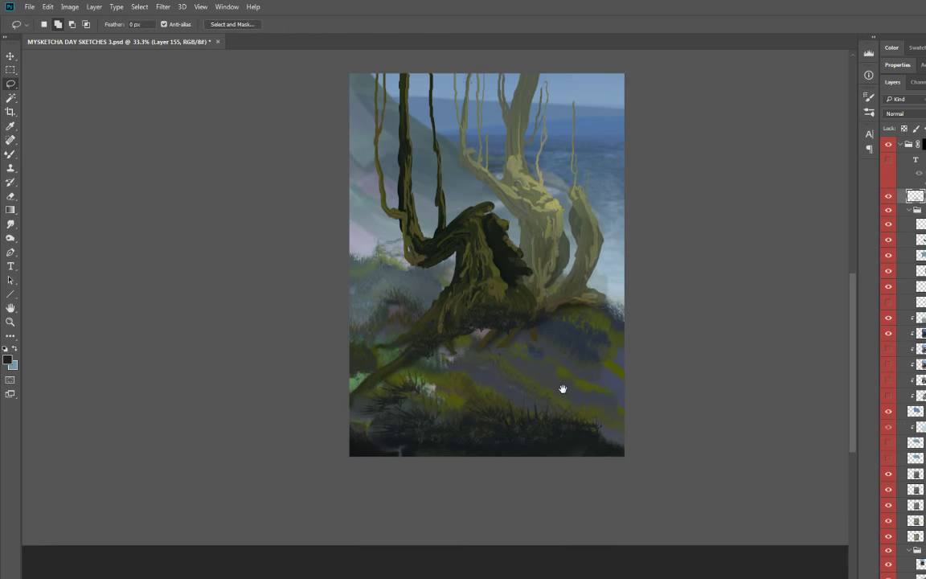
{"action": "left_click_drag", "start_coordinate": [346, 378], "coordinate": [563, 451]}
{"action": "key", "text": "ctrl+j"}
{"action": "key", "text": "ctrl+t"}
{"action": "mouse_move", "coordinate": [586, 531]}
{"action": "left_mouse_down"}
{"action": "mouse_move", "coordinate": [650, 515]}
{"action": "mouse_move", "coordinate": [596, 496]}
{"action": "mouse_move", "coordinate": [683, 345]}
{"action": "mouse_move", "coordinate": [320, 334]}
{"action": "mouse_move", "coordinate": [362, 355]}
{"action": "left_mouse_up"}
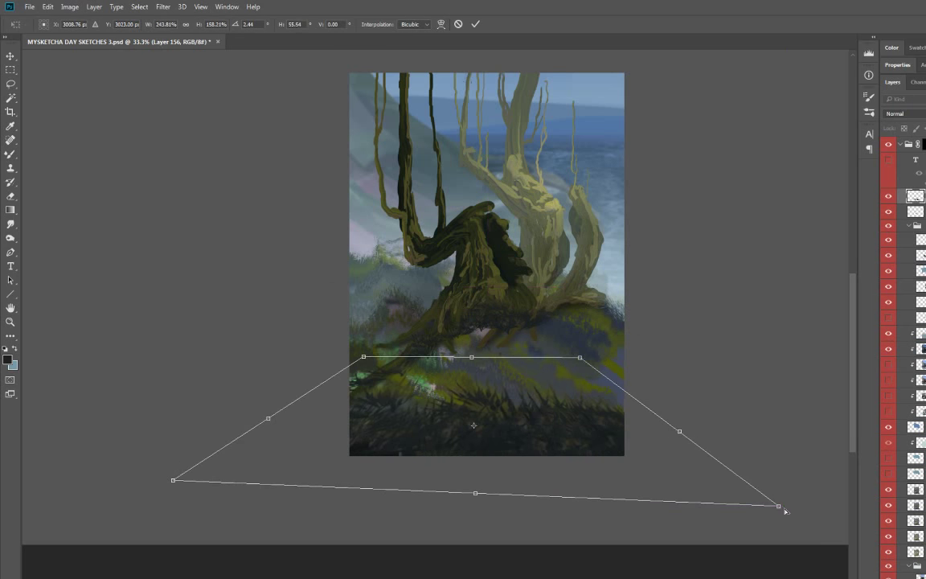
{"action": "left_click_drag", "start_coordinate": [171, 479], "coordinate": [272, 537]}
{"action": "left_click_drag", "start_coordinate": [475, 355], "coordinate": [476, 378]}
{"action": "key", "text": "Return"}
Step: Blend the stretched grass with a feathered lasso selection, cool it with Color Balance -8, 0, +18, and adjust its Curves
{"action": "left_click", "coordinate": [10, 239]}
{"action": "key", "text": "l"}
{"action": "mouse_move", "coordinate": [486, 428]}
{"action": "left_mouse_down"}
{"action": "mouse_move", "coordinate": [668, 533]}
{"action": "mouse_move", "coordinate": [186, 442]}
{"action": "left_mouse_up"}
{"action": "key", "text": "shift+F6"}
{"action": "key", "text": "Return"}
{"action": "key", "text": "ctrl+b"}
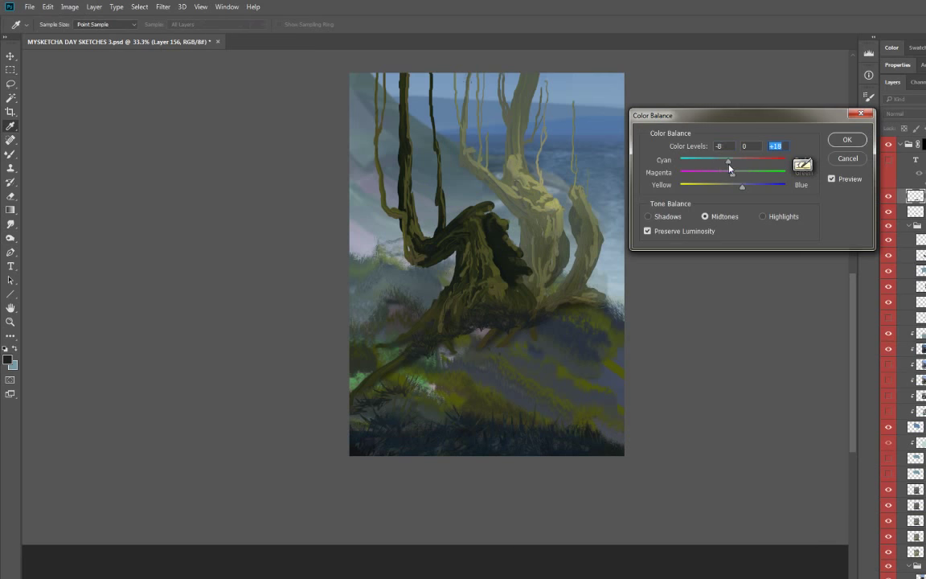
{"action": "key", "text": "Return"}
{"action": "key", "text": "ctrl+m"}
{"action": "key", "text": "Return"}
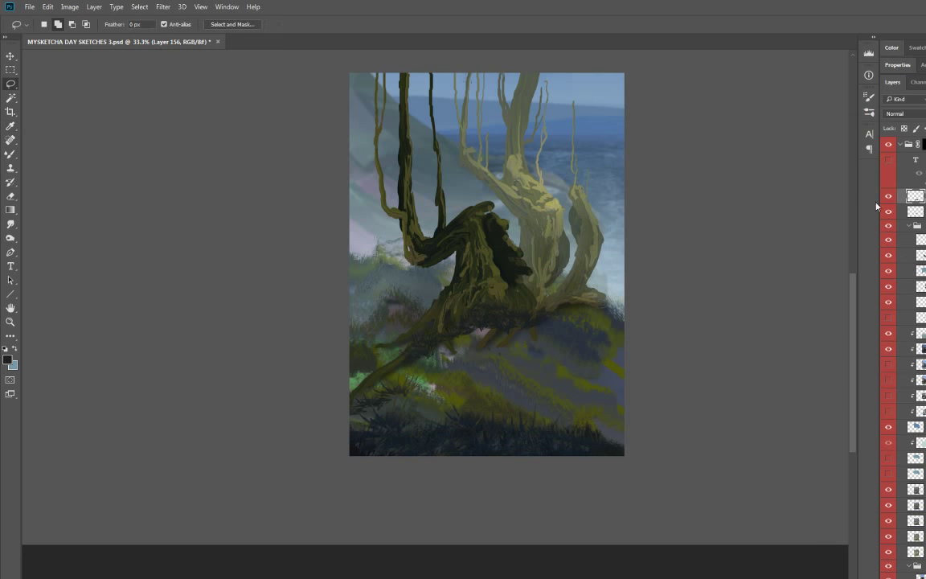
Step: Paint soft dark shading over the lower slope on a new layer with a 400 px soft round brush, and move it beneath the trees
{"action": "key", "text": "ctrl+shift+alt+n"}
{"action": "key", "text": "b"}
{"action": "right_click", "coordinate": [492, 322]}
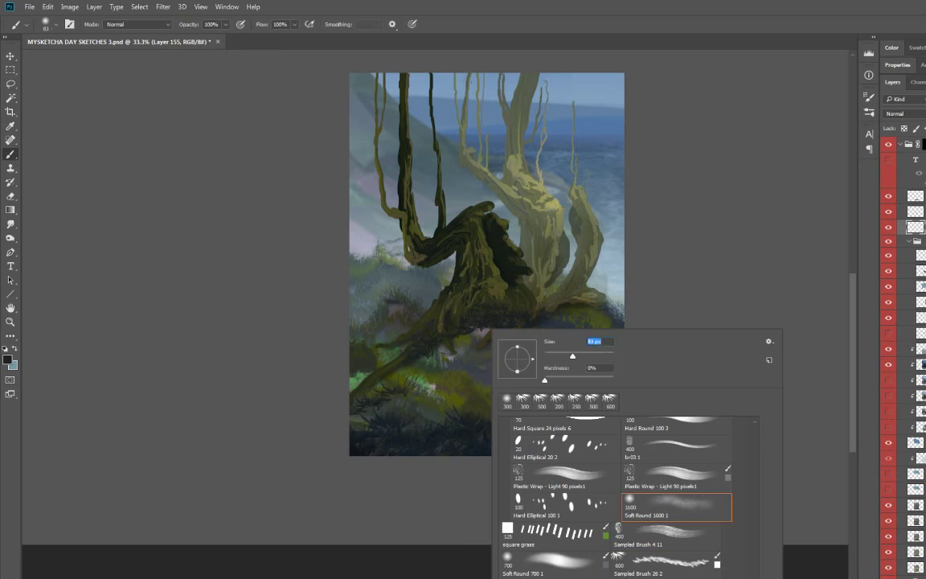
{"action": "key", "text": "Escape"}
{"action": "key", "text": "bracketright"}
{"action": "left_click_drag", "start_coordinate": [466, 420], "coordinate": [339, 414]}
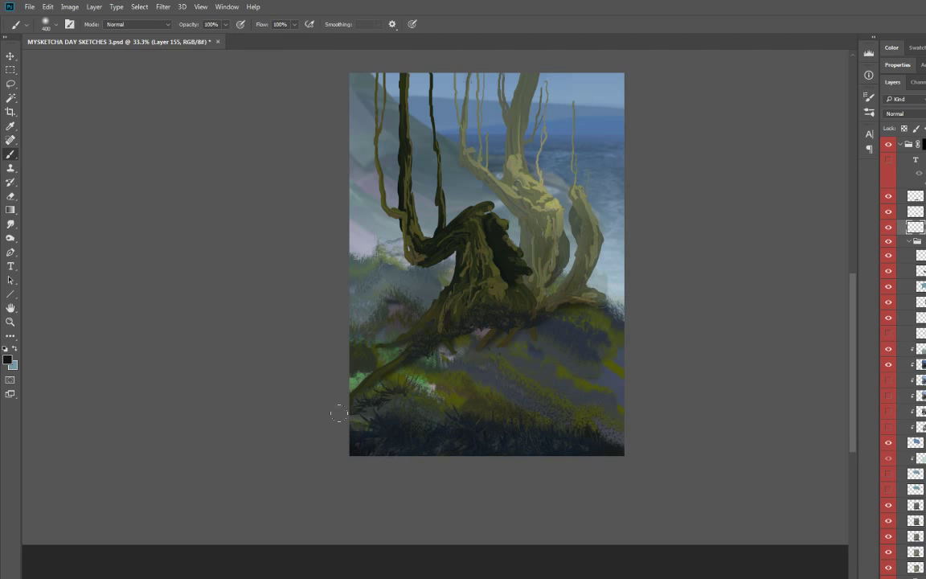
{"action": "left_click_drag", "start_coordinate": [915, 227], "coordinate": [888, 488]}
Step: Smudge the light patches on the slope below the roots with Sampled Brush 10 5 at 90 to 105 px
{"action": "key", "text": "alt+bracketleft"}
{"action": "key", "text": "r"}
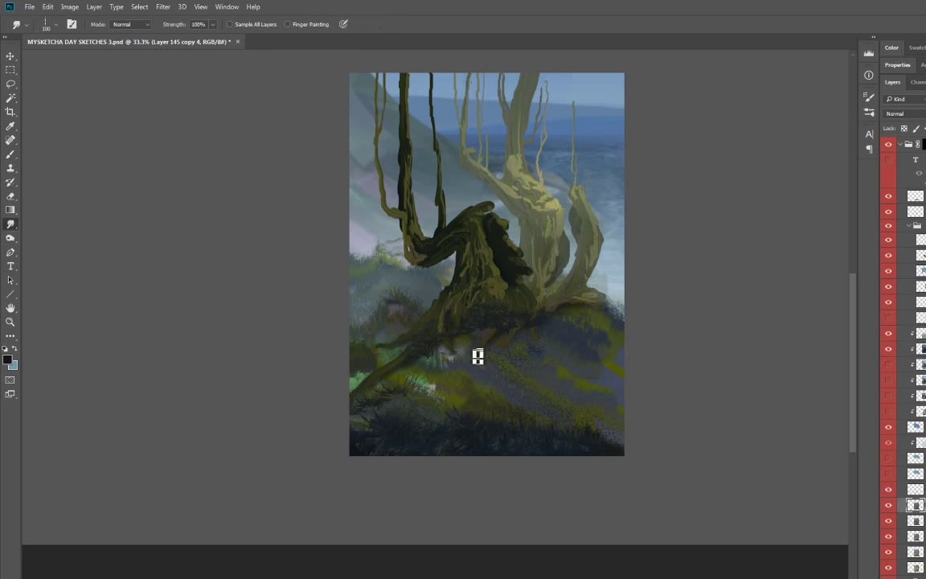
{"action": "right_click", "coordinate": [477, 331]}
{"action": "scroll", "coordinate": [540, 448], "scroll_direction": "down", "scroll_amount": 5}
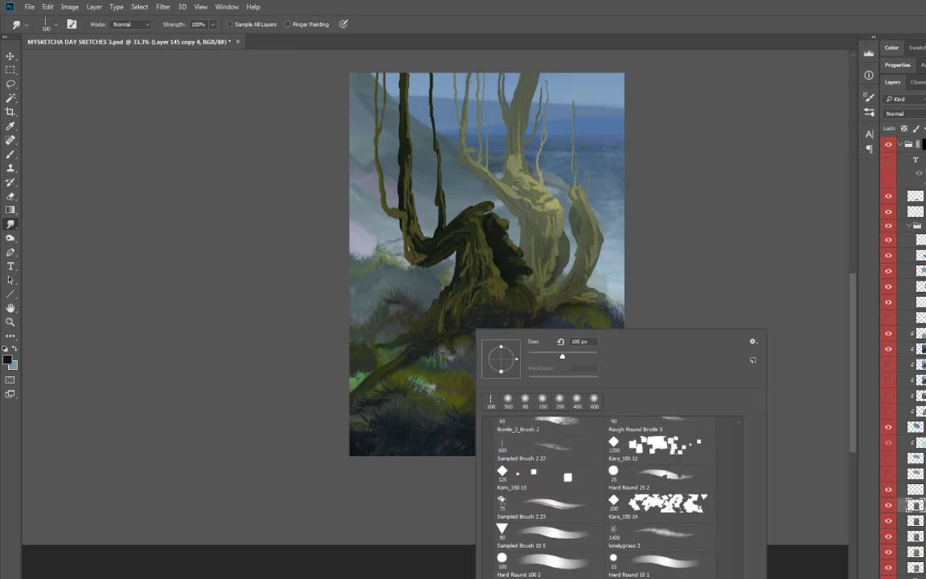
{"action": "left_click", "coordinate": [547, 475]}
{"action": "key", "text": "Return"}
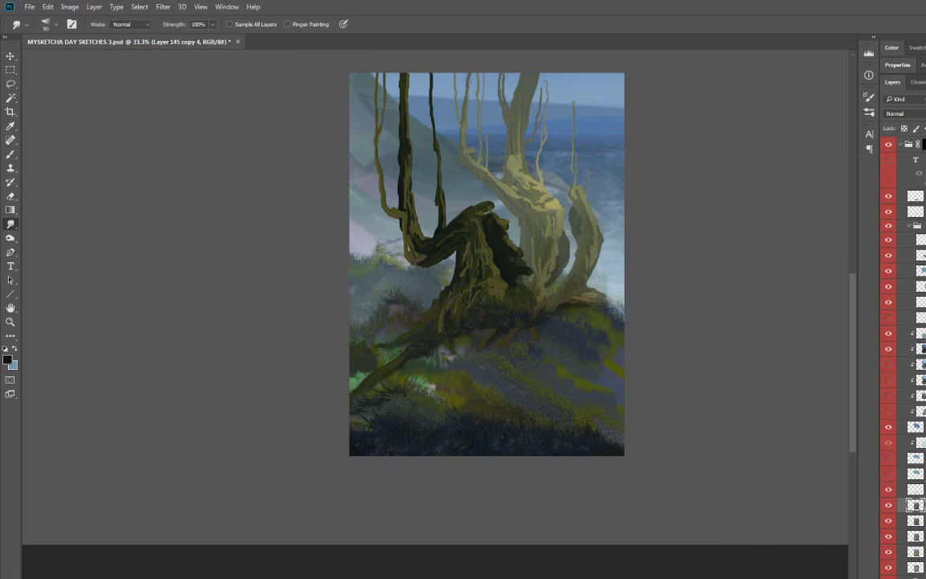
{"action": "right_click", "coordinate": [439, 326]}
{"action": "key", "text": "Return"}
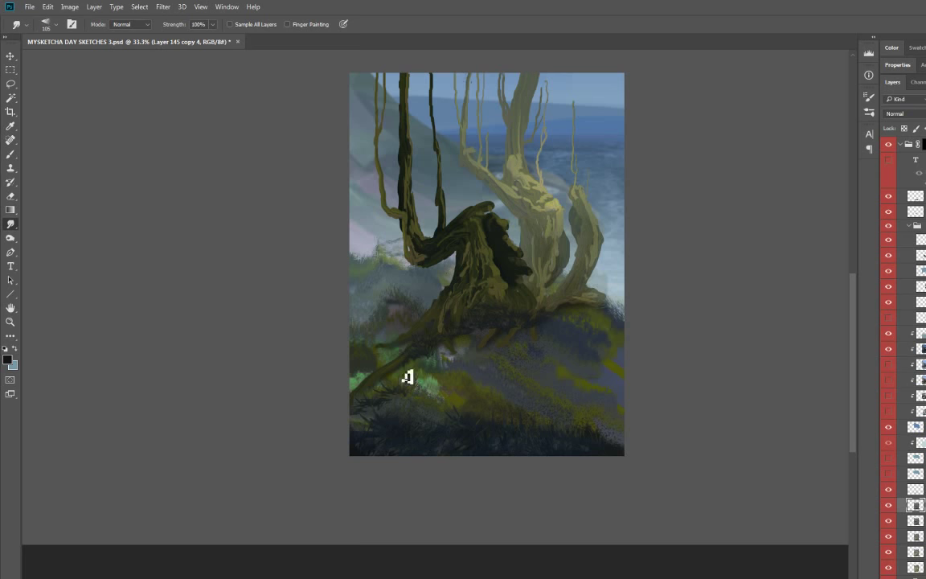
Step: Darken the tree-base grass layer with Curves and try Hue/Saturation on it
{"action": "left_click", "coordinate": [915, 211]}
{"action": "key", "text": "ctrl+m"}
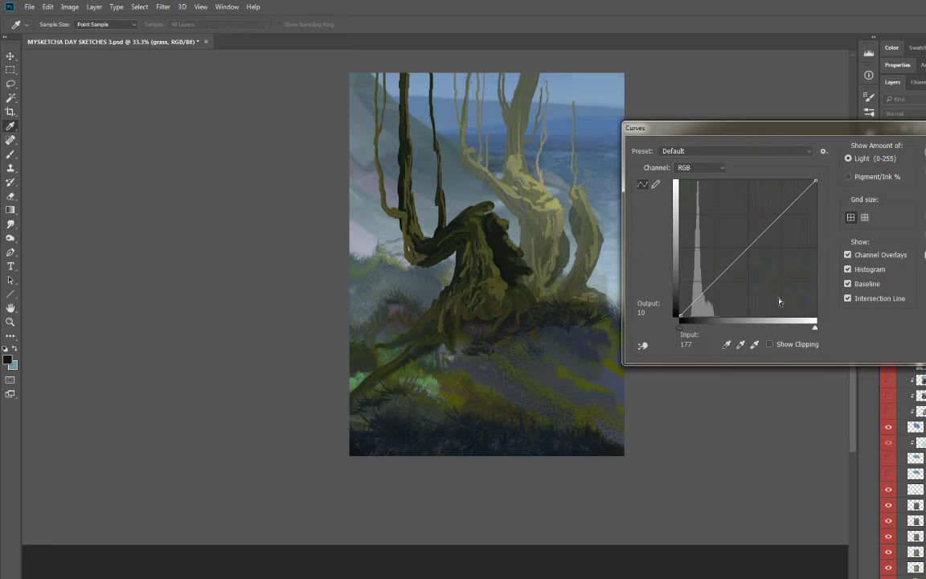
{"action": "left_click_drag", "start_coordinate": [701, 269], "coordinate": [713, 296]}
{"action": "key", "text": "Return"}
{"action": "key", "text": "ctrl+u"}
{"action": "key", "text": "Escape"}
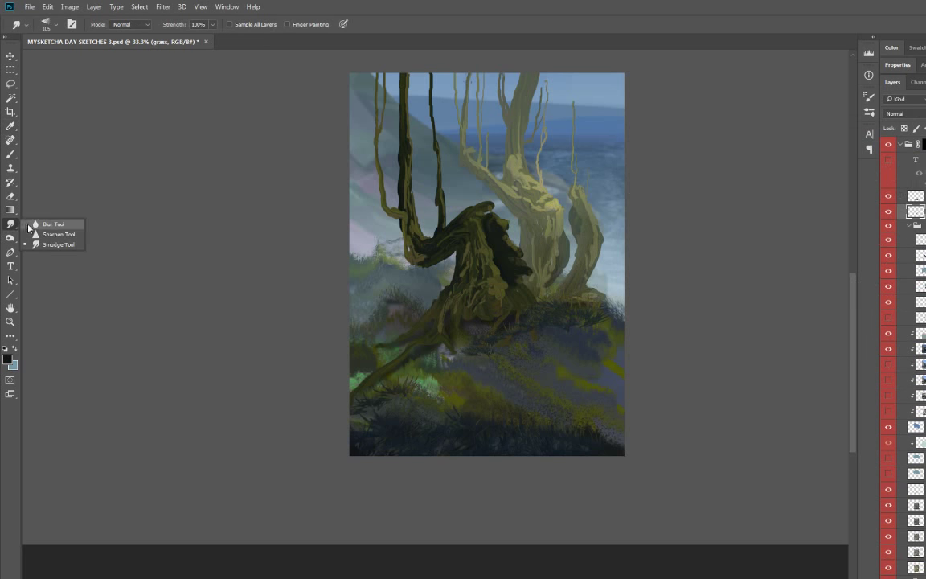
Step: Burn the grass around the tree base, and take that grass layer out of the painting
{"action": "key", "text": "o"}
{"action": "left_click_drag", "start_coordinate": [469, 332], "coordinate": [536, 312]}
{"action": "key", "text": "l"}
{"action": "mouse_move", "coordinate": [602, 306]}
{"action": "left_mouse_down"}
{"action": "mouse_move", "coordinate": [571, 347]}
{"action": "mouse_move", "coordinate": [609, 315]}
{"action": "left_mouse_up"}
{"action": "key", "text": "ctrl+e"}
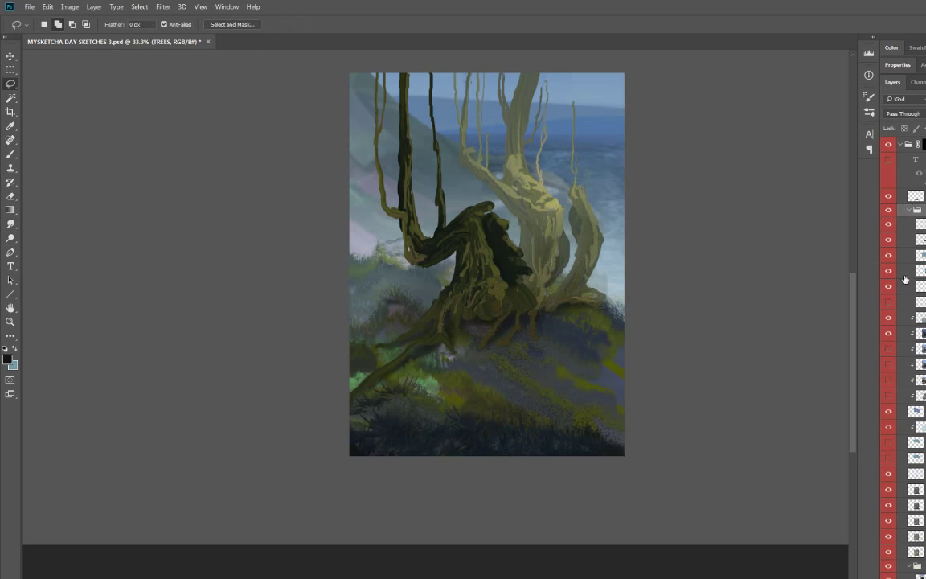
Step: Smudge the hanging roots into the slope on Layer 147 with a 30 px round brush
{"action": "key", "text": "r"}
{"action": "right_click", "coordinate": [450, 304]}
{"action": "key", "text": "Escape"}
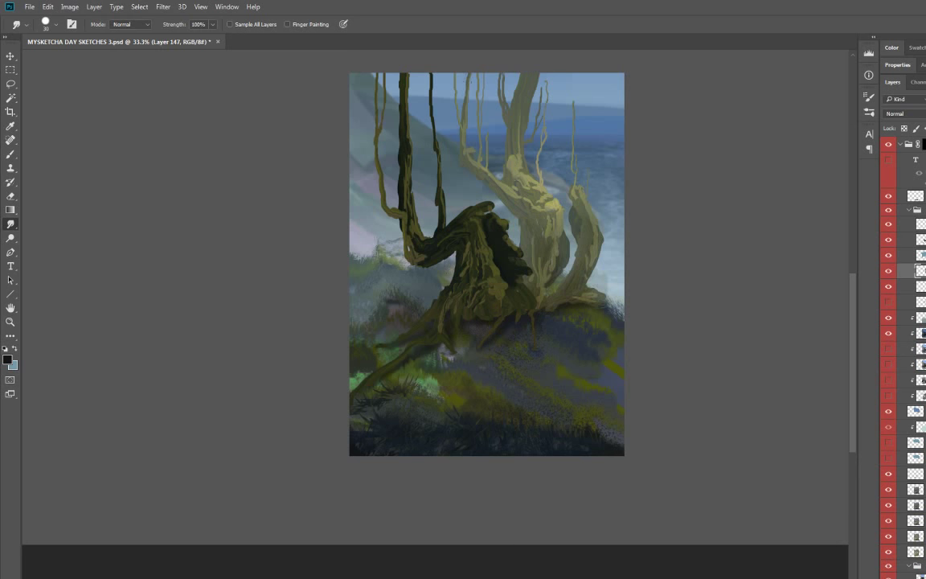
Step: Paint black on the front tree's layer mask with an 80 px round brush to trim its edge beside the rear trunk
{"action": "left_click", "coordinate": [917, 240]}
{"action": "key", "text": "b"}
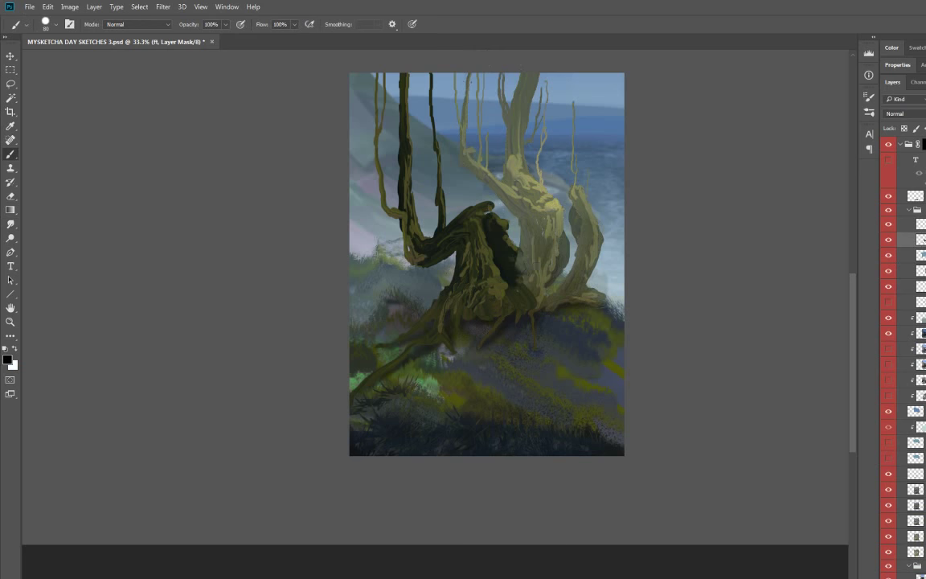
{"action": "key", "text": "x"}
Step: Erase the Screen-mode fog on Layer 153 over the rear trunk with a soft 40 px eraser
{"action": "left_click", "coordinate": [920, 255]}
{"action": "key", "text": "e"}
{"action": "right_click", "coordinate": [563, 321]}
{"action": "double_click", "coordinate": [611, 390]}
{"action": "left_click_drag", "start_coordinate": [535, 213], "coordinate": [474, 173]}
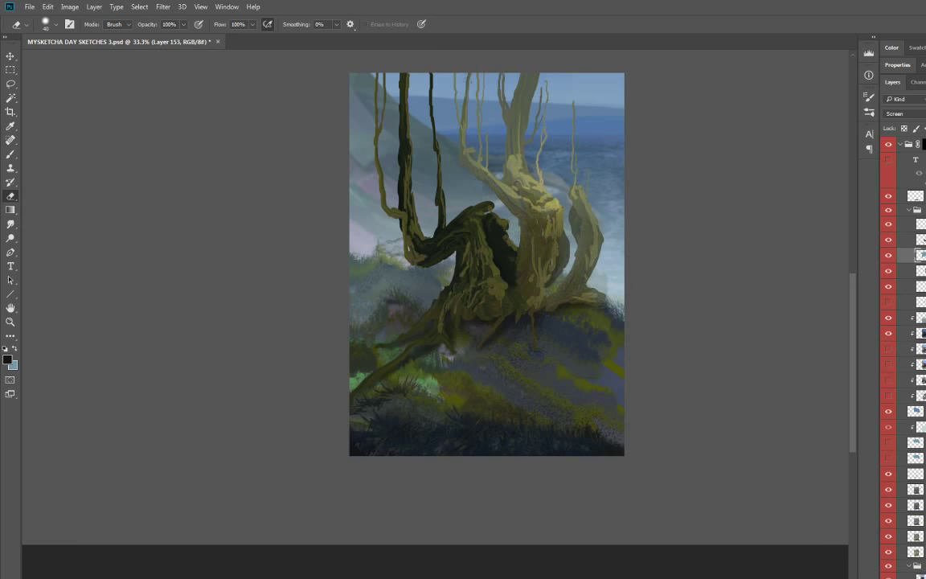
Step: Burn the rear tree's lower trunk on Layer 147 and tint it with sampled sky blue, using an 80 px brush with transparency locked
{"action": "right_click", "coordinate": [10, 238]}
{"action": "left_click", "coordinate": [48, 238]}
{"action": "key", "text": "b"}
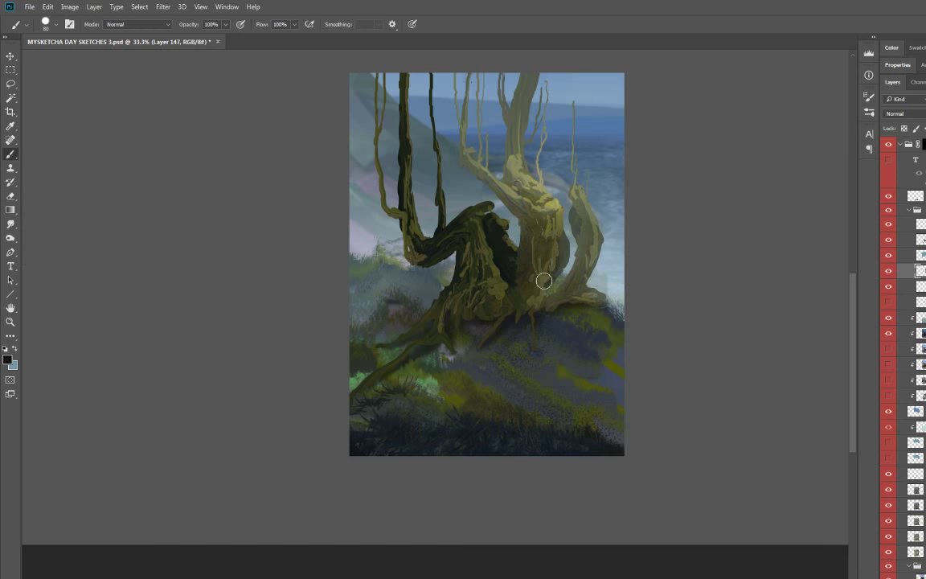
{"action": "left_click", "coordinate": [449, 90], "text": "alt"}
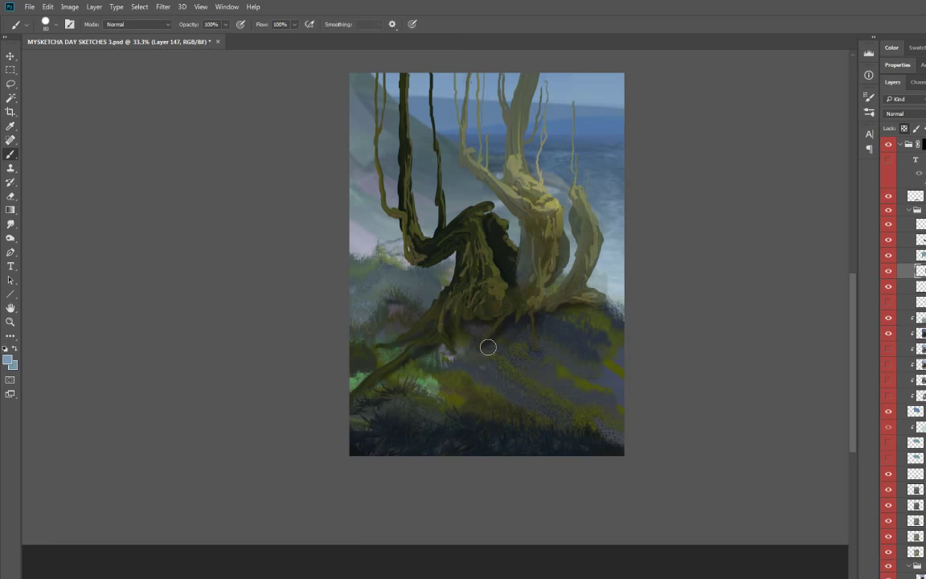
Step: Smudge the rear trunk's base and the front tree's adjoining edge with a 30 px round brush
{"action": "key", "text": "r"}
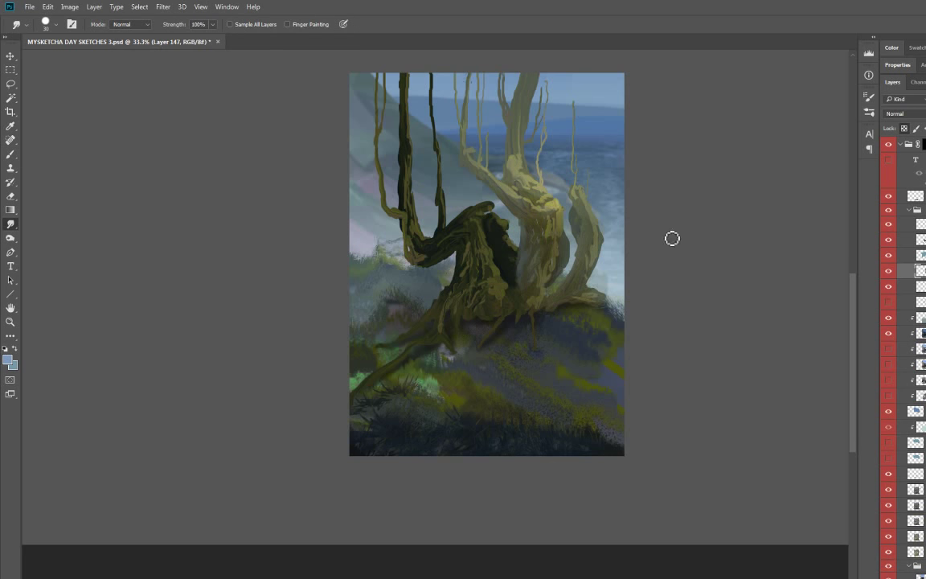
{"action": "key", "text": "Delete"}
{"action": "left_click", "coordinate": [521, 231]}
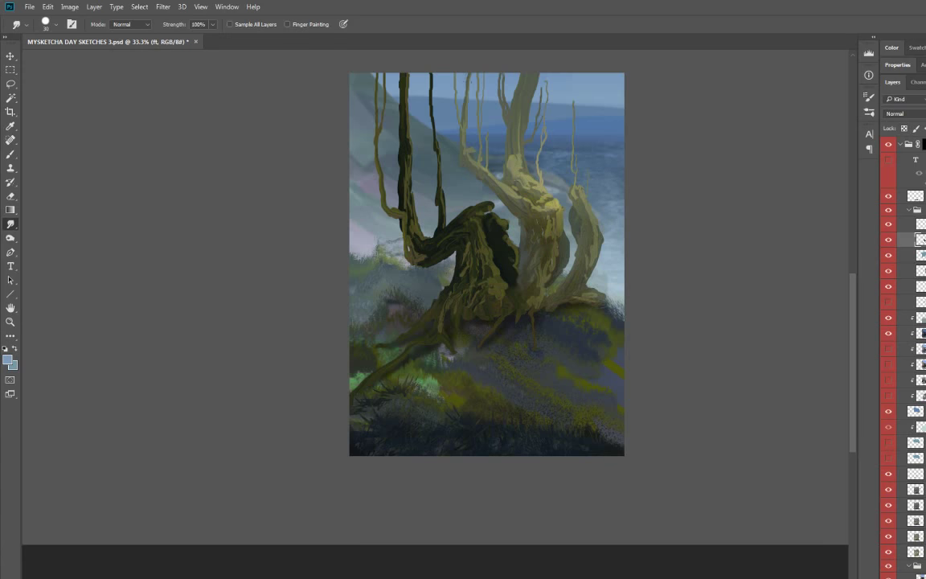
Step: Smudge the bark of the rear tree's main trunk on Layer 147 with a 30 px round brush
{"action": "left_click", "coordinate": [916, 271]}
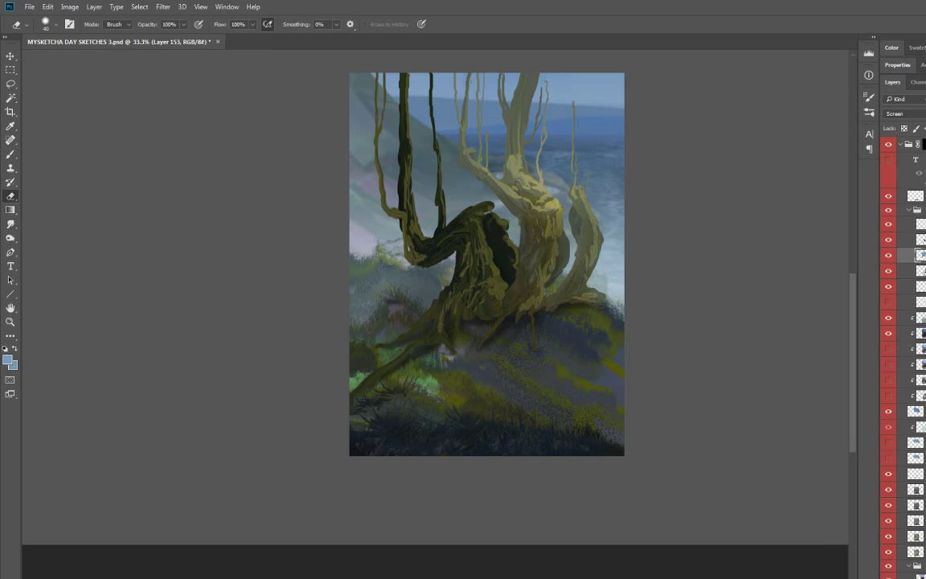
{"action": "key", "text": "alt"}
{"action": "mouse_move", "coordinate": [520, 222]}
{"action": "left_mouse_down"}
{"action": "mouse_move", "coordinate": [531, 247]}
{"action": "mouse_move", "coordinate": [562, 238]}
{"action": "mouse_move", "coordinate": [558, 272]}
{"action": "mouse_move", "coordinate": [570, 238]}
{"action": "mouse_move", "coordinate": [564, 208]}
{"action": "left_mouse_up"}
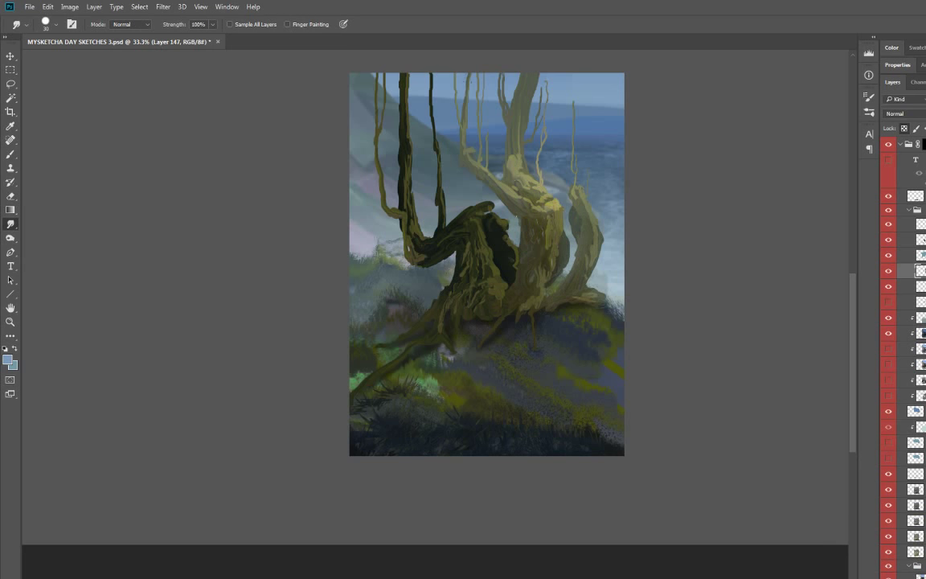
{"action": "mouse_move", "coordinate": [531, 174]}
{"action": "left_mouse_down"}
{"action": "mouse_move", "coordinate": [517, 156]}
{"action": "mouse_move", "coordinate": [535, 95]}
{"action": "mouse_move", "coordinate": [521, 137]}
{"action": "mouse_move", "coordinate": [544, 238]}
{"action": "left_mouse_up"}
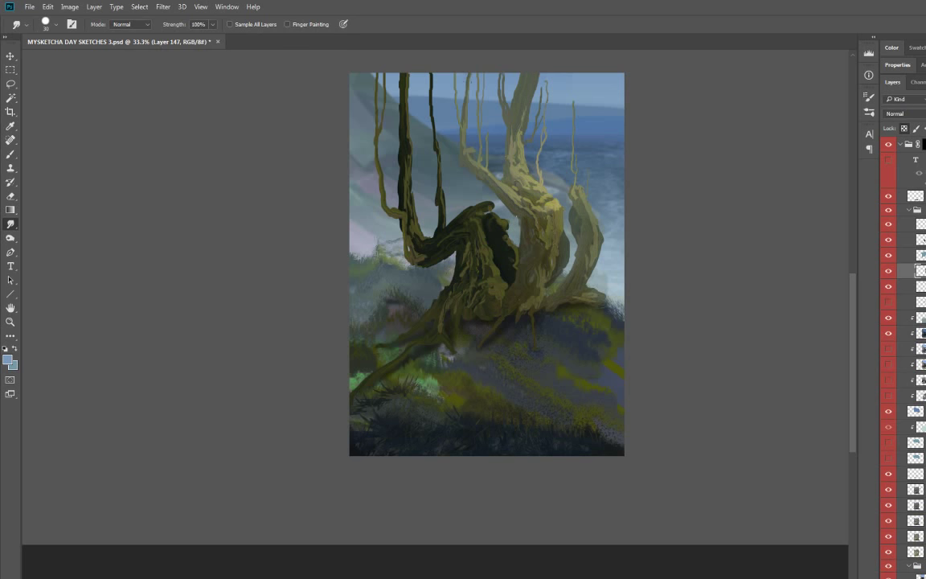
Step: Smudge the front tree's bark and roots on the ft layer with a 30 px round brush
{"action": "key", "text": "alt+bracketright"}
{"action": "key", "text": "alt+bracketright"}
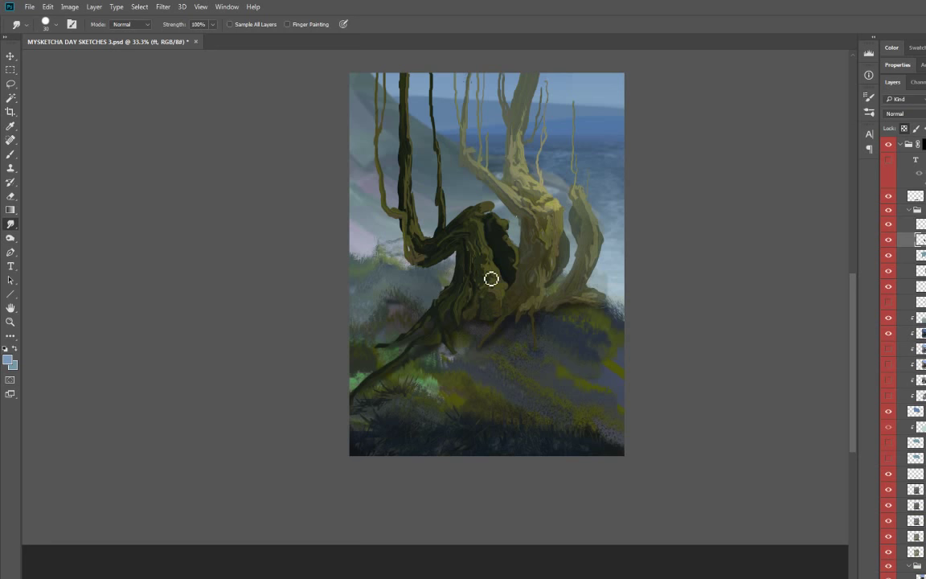
{"action": "left_click_drag", "start_coordinate": [433, 265], "coordinate": [449, 288]}
{"action": "key", "text": "v"}
{"action": "key", "text": "m"}
Step: Show the "I am lazy" message text layer over the painting and hide it again
{"action": "left_click", "coordinate": [549, 263], "text": "ctrl"}
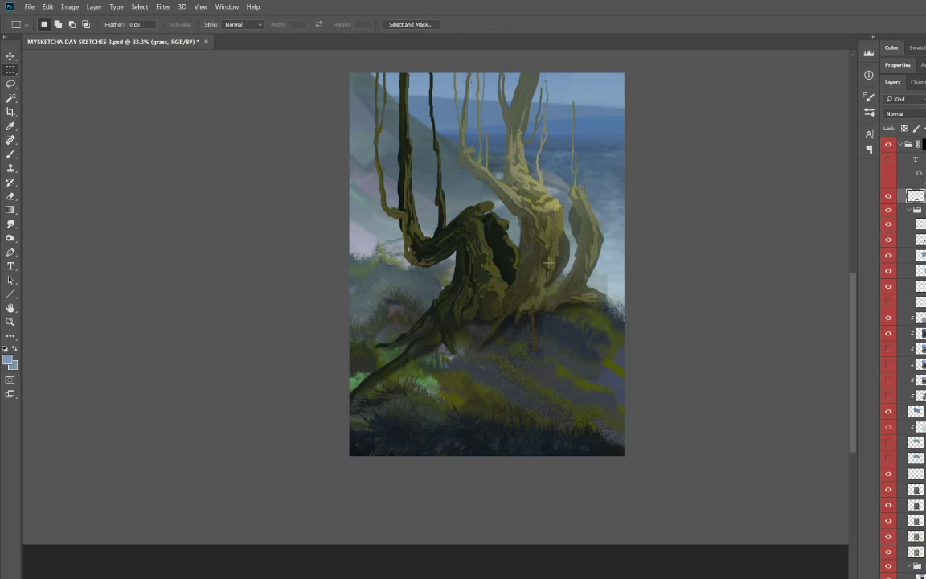
{"action": "left_click", "coordinate": [888, 160]}
{"action": "left_click_drag", "start_coordinate": [633, 196], "coordinate": [633, 384]}
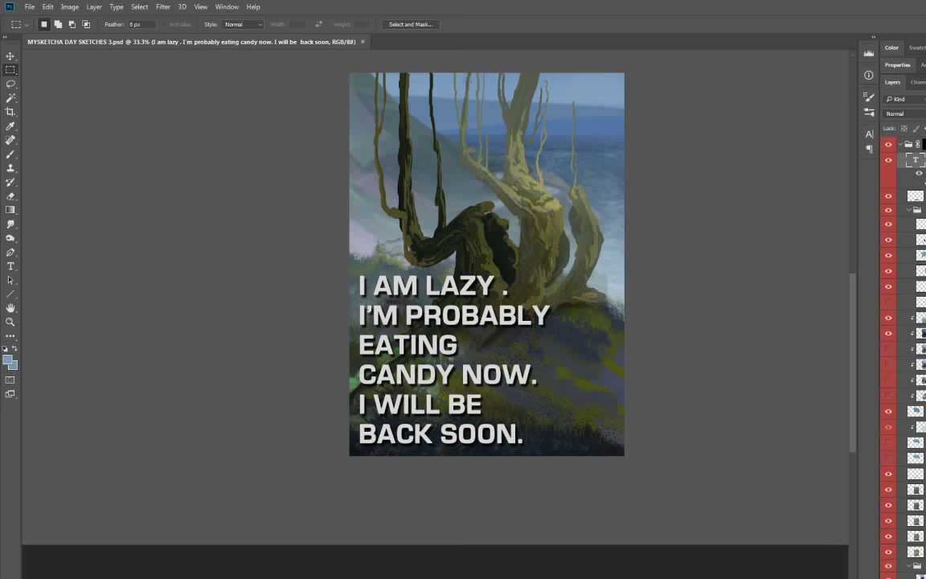
{"action": "key", "text": "ctrl+comma"}
Step: Duplicate the Screen-mode fog layer clipped to the background and try a saturation of +70 on the copy
{"action": "key", "text": "ctrl+plus"}
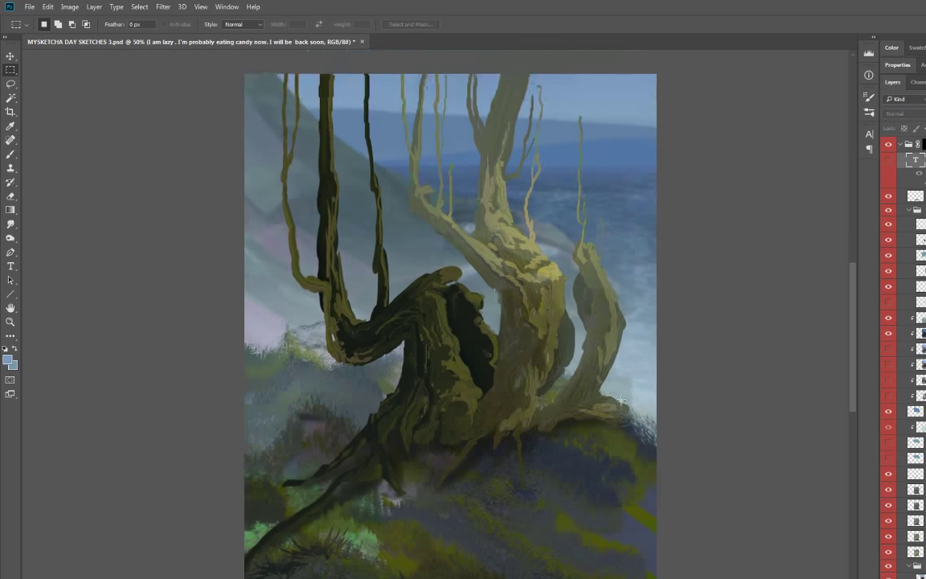
{"action": "scroll", "coordinate": [460, 306], "scroll_direction": "down", "scroll_amount": 1}
{"action": "left_click", "coordinate": [889, 414]}
{"action": "left_click", "coordinate": [888, 411]}
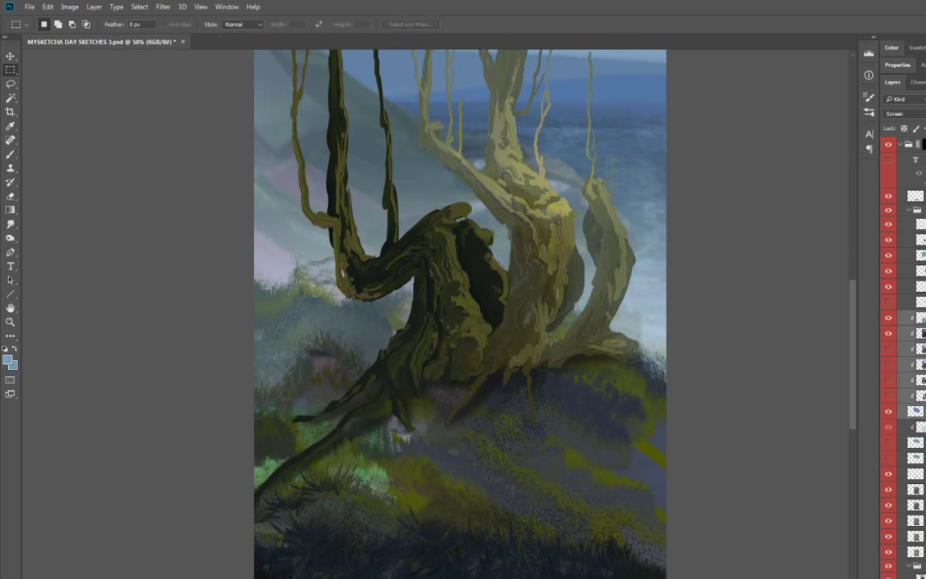
{"action": "key", "text": "ctrl+minus"}
{"action": "key", "text": "ctrl+minus"}
{"action": "left_click_drag", "start_coordinate": [684, 418], "coordinate": [689, 417]}
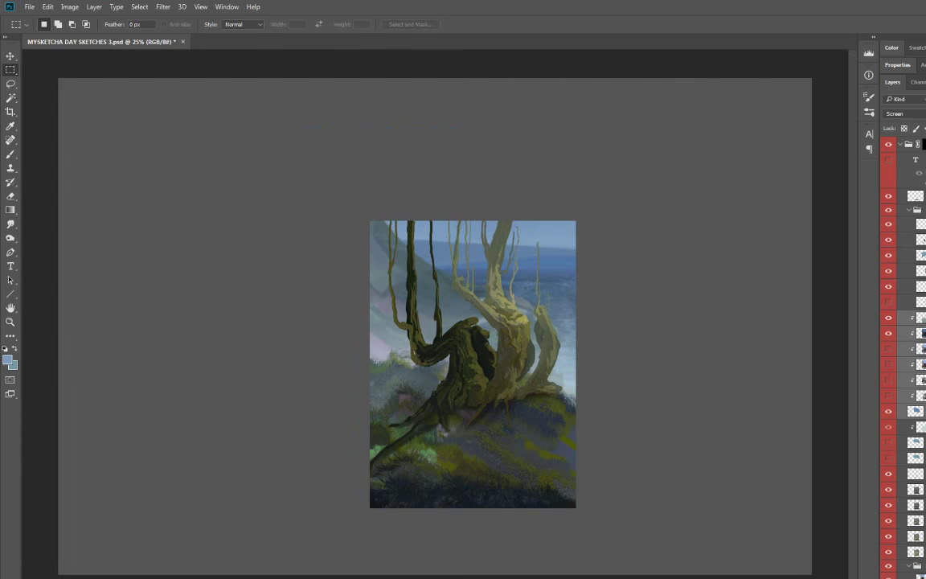
{"action": "key", "text": "ctrl+alt+u"}
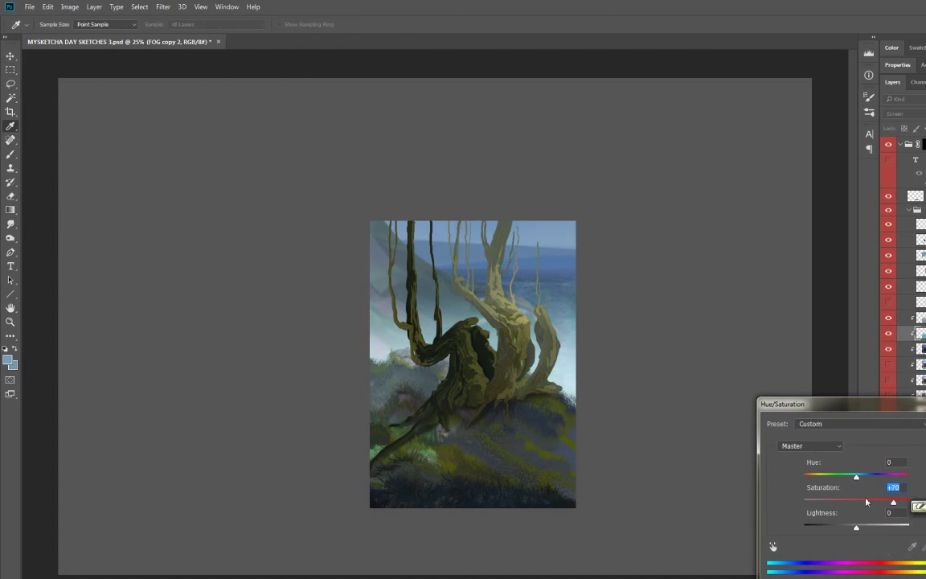
{"action": "key", "text": "Escape"}
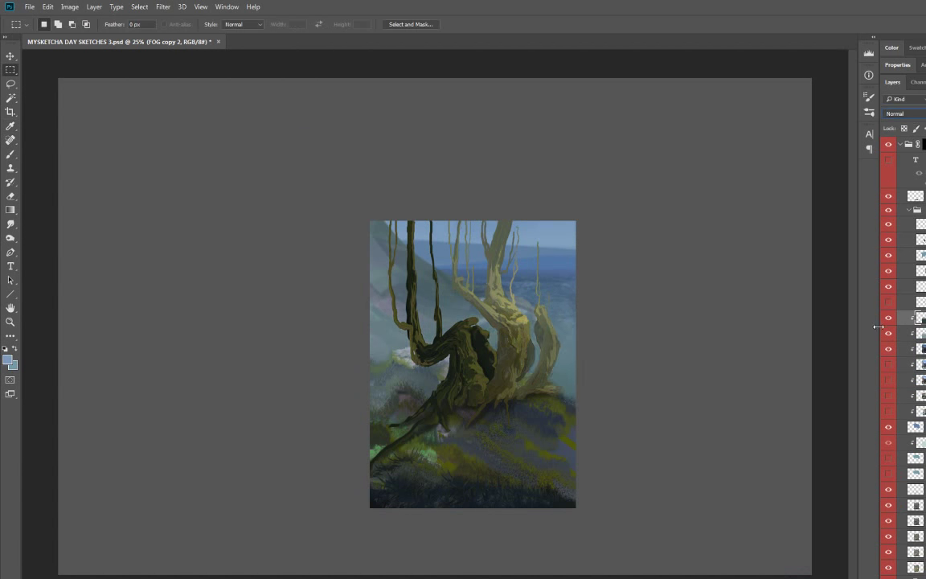
Step: Recolor the fog on FOG copy 2 with Hue/Saturation, using hue +12 and saturation +43
{"action": "key", "text": "ctrl+u"}
{"action": "left_click_drag", "start_coordinate": [857, 477], "coordinate": [869, 480]}
{"action": "key", "text": "Return"}
{"action": "key", "text": "ctrl+t"}
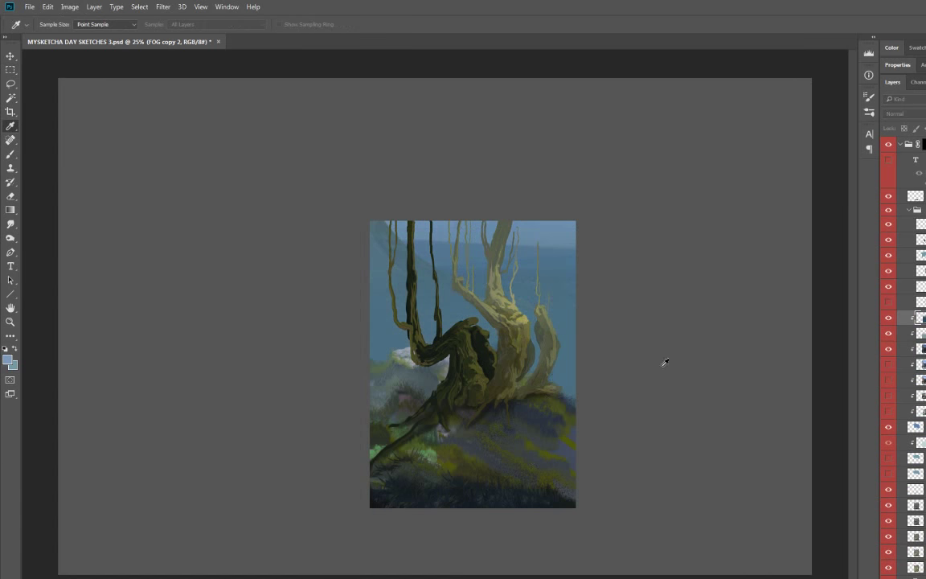
{"action": "key", "text": "ctrl+u"}
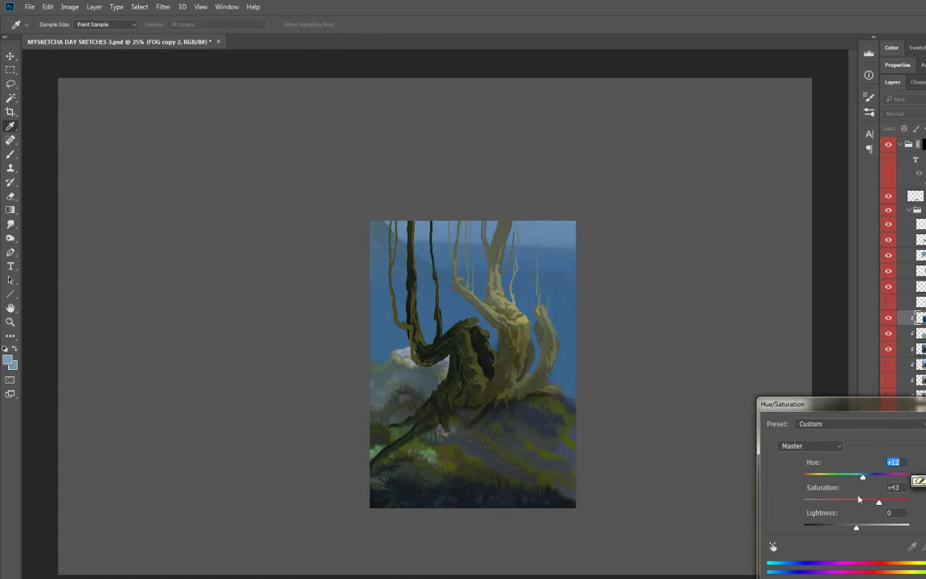
{"action": "key", "text": "Return"}
Step: Set FOG copy 2 to Color Dodge blending and place it below the other fog layer
{"action": "key", "text": "m"}
{"action": "scroll", "coordinate": [922, 119], "scroll_direction": "down", "scroll_amount": 4}
{"action": "scroll", "coordinate": [922, 119], "scroll_direction": "down", "scroll_amount": 5}
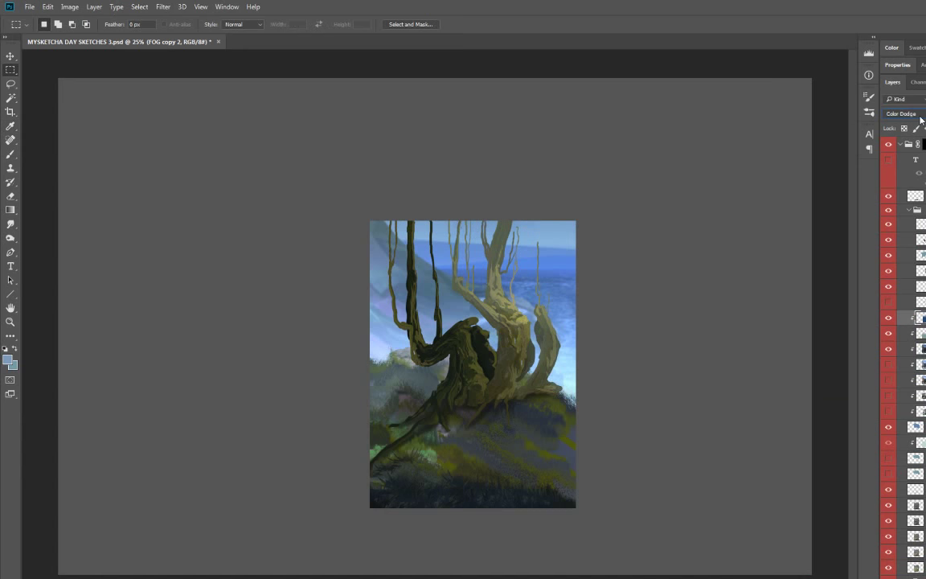
{"action": "key", "text": "ctrl+bracketleft"}
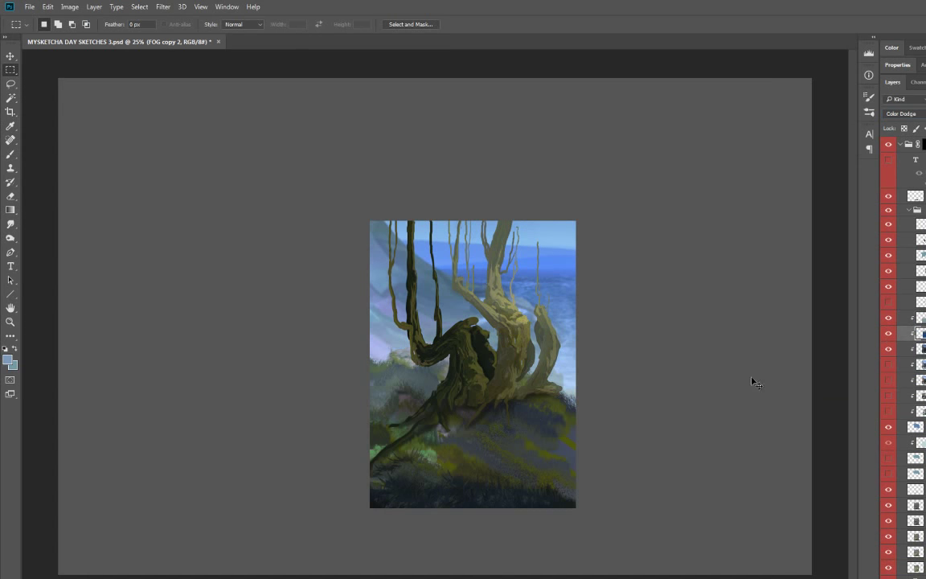
{"action": "key", "text": "ctrl+m"}
{"action": "key", "text": "Escape"}
{"action": "key", "text": "alt+bracketleft"}
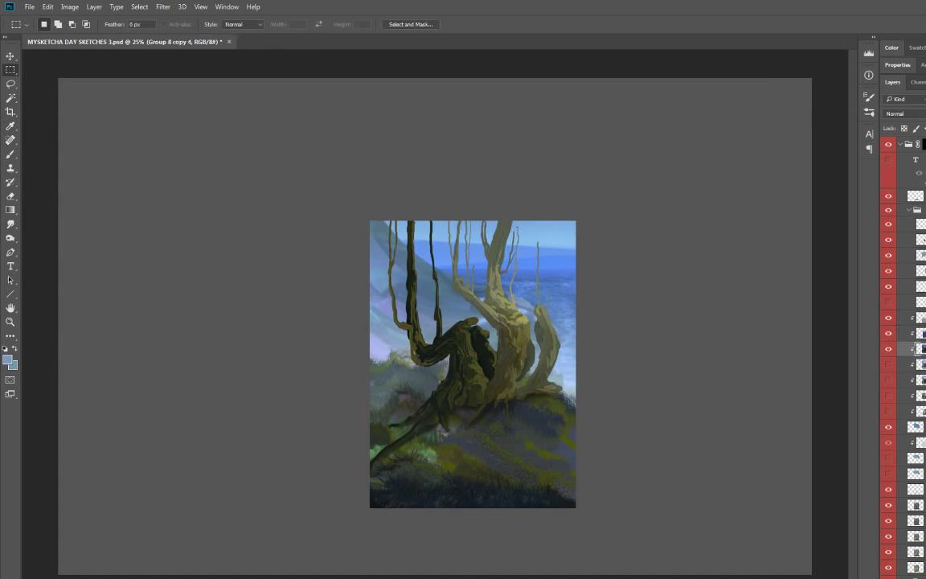
{"action": "key", "text": "ctrl+u"}
{"action": "key", "text": "Escape"}
Step: Soften the contrast of the background on Group 8 copy 5 with Curves, raising the blacks and lowering the whites
{"action": "key", "text": "ctrl+m"}
{"action": "left_click_drag", "start_coordinate": [748, 248], "coordinate": [747, 242]}
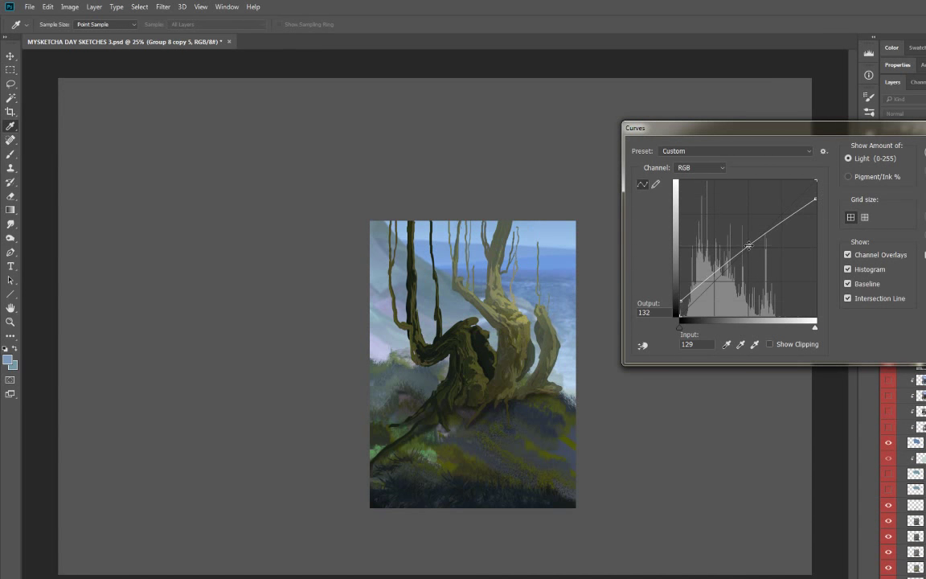
{"action": "key", "text": "Escape"}
{"action": "key", "text": "ctrl+m"}
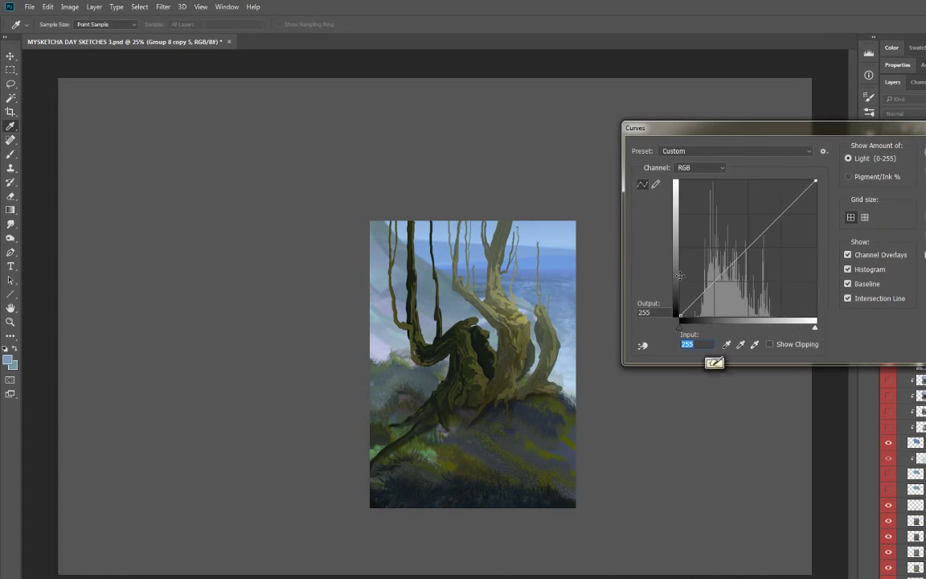
{"action": "key", "text": "Escape"}
Step: Set the lightness of the FOG copy layer to -20 with Hue/Saturation and save the document
{"action": "key", "text": "m"}
{"action": "key", "text": "alt+bracketright"}
{"action": "key", "text": "ctrl+u"}
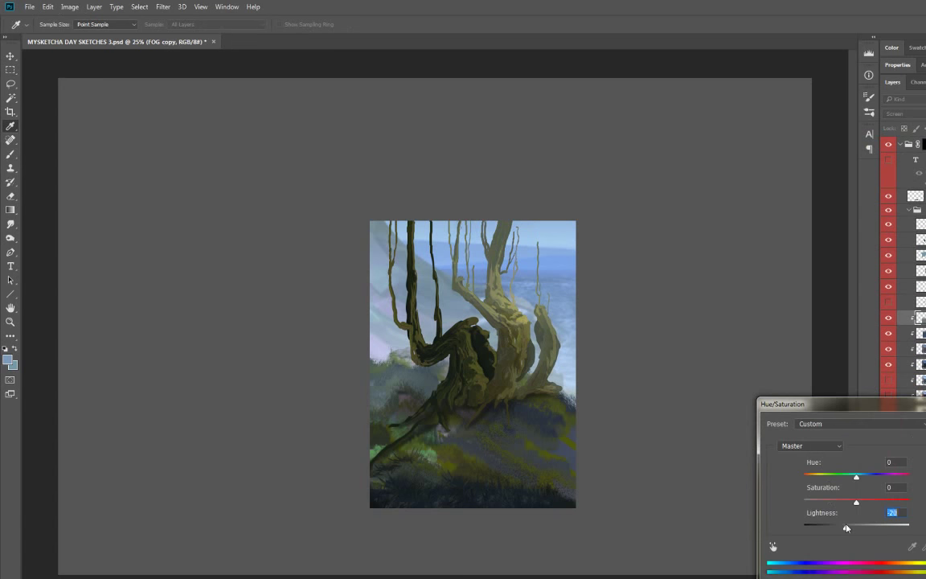
{"action": "key", "text": "Return"}
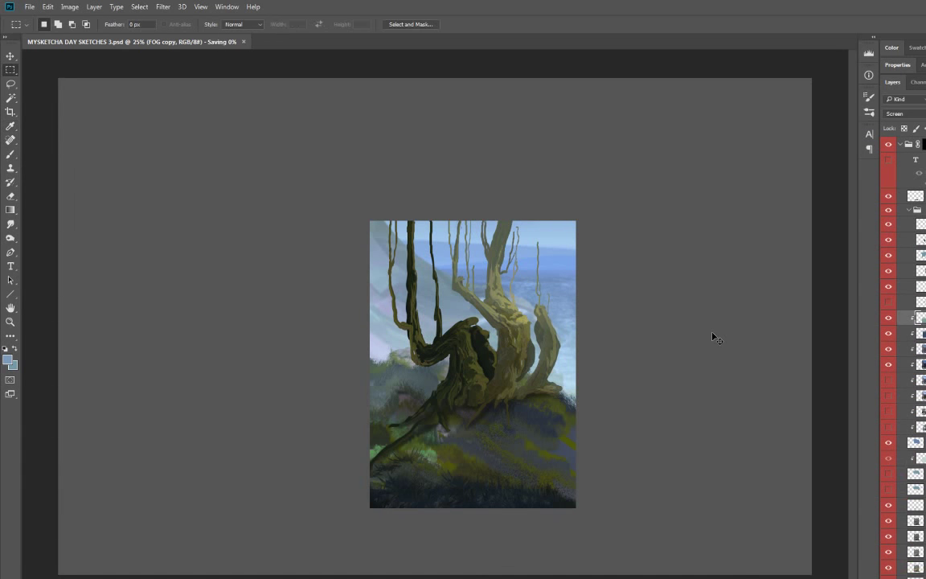
Step: Rename the rear tree's Layer 147 as RIGHT and burn its trunk midtones at 50% exposure with a large soft brush
{"action": "left_click", "coordinate": [889, 271]}
{"action": "left_click", "coordinate": [888, 271]}
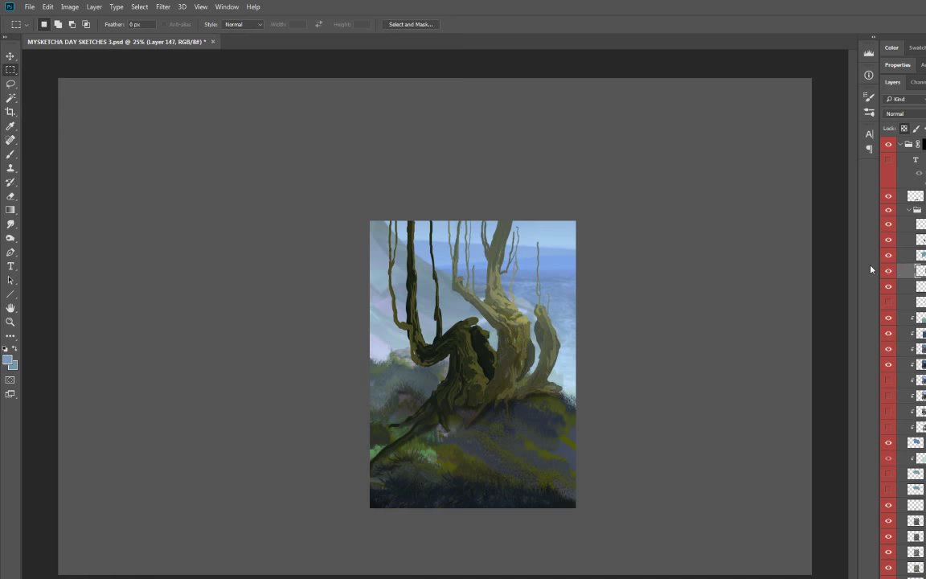
{"action": "key", "text": "alt+bracketright"}
{"action": "key", "text": "alt+bracketright"}
{"action": "key", "text": "alt+bracketright"}
{"action": "key", "text": "o"}
{"action": "key", "text": "bracketright"}
{"action": "key", "text": "bracketright"}
{"action": "key", "text": "bracketright"}
{"action": "key", "text": "bracketright"}
{"action": "key", "text": "bracketright"}
{"action": "key", "text": "bracketright"}
{"action": "key", "text": "bracketright"}
{"action": "key", "text": "bracketright"}
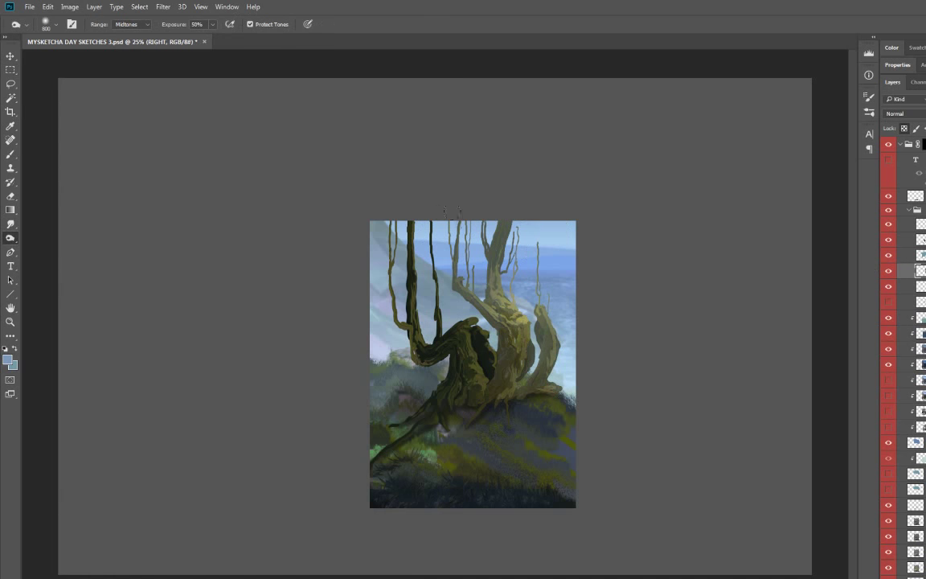
{"action": "key", "text": "bracketleft"}
{"action": "key", "text": "bracketleft"}
{"action": "key", "text": "bracketleft"}
Step: Dodge the front tree's midtones at 50% exposure with a 150 px brush and burn the rear trunk with a 200 px brush
{"action": "key", "text": "alt+bracketright"}
{"action": "key", "text": "alt+bracketright"}
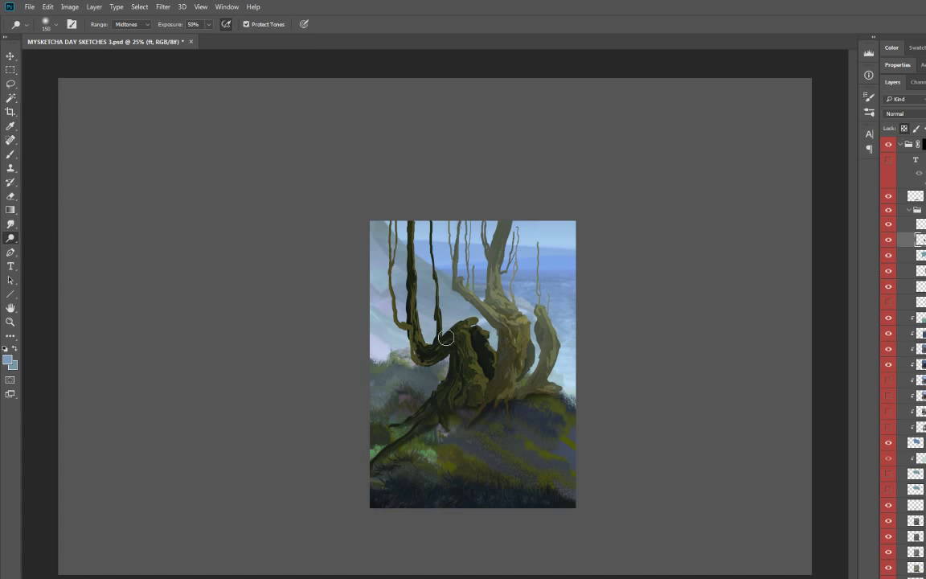
{"action": "key", "text": "alt+bracketleft"}
{"action": "key", "text": "alt+bracketleft"}
{"action": "key", "text": "bracketleft"}
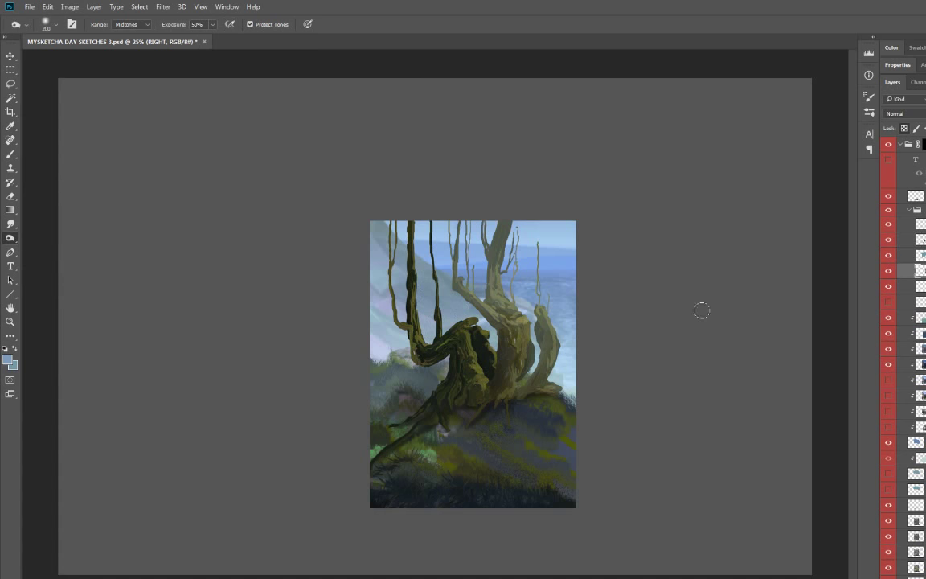
Step: Smudge the rear trunk's base where it meets the front tree with a 30 px round brush
{"action": "key", "text": "r"}
{"action": "key", "text": "shift+r"}
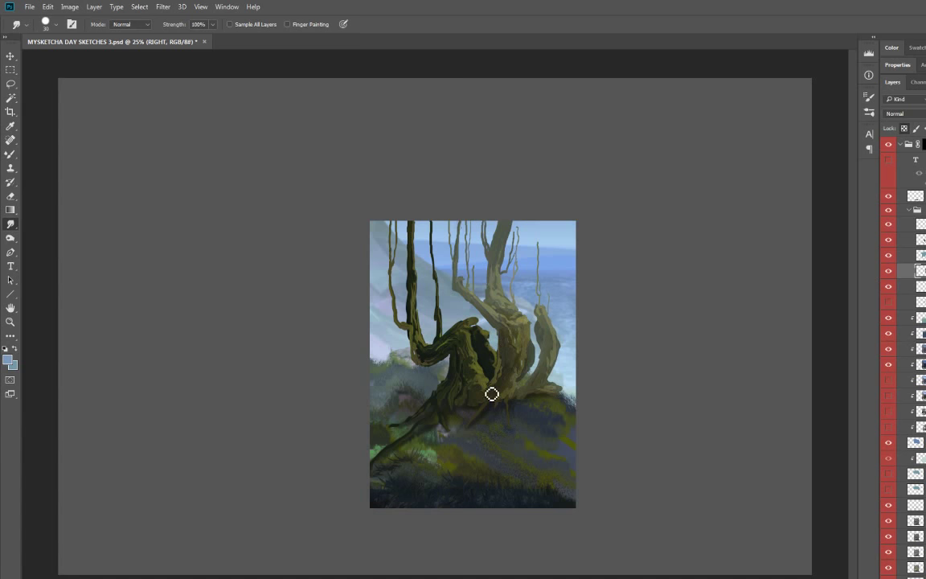
{"action": "key", "text": "o"}
{"action": "key", "text": "shift+o"}
{"action": "key", "text": "shift+o"}
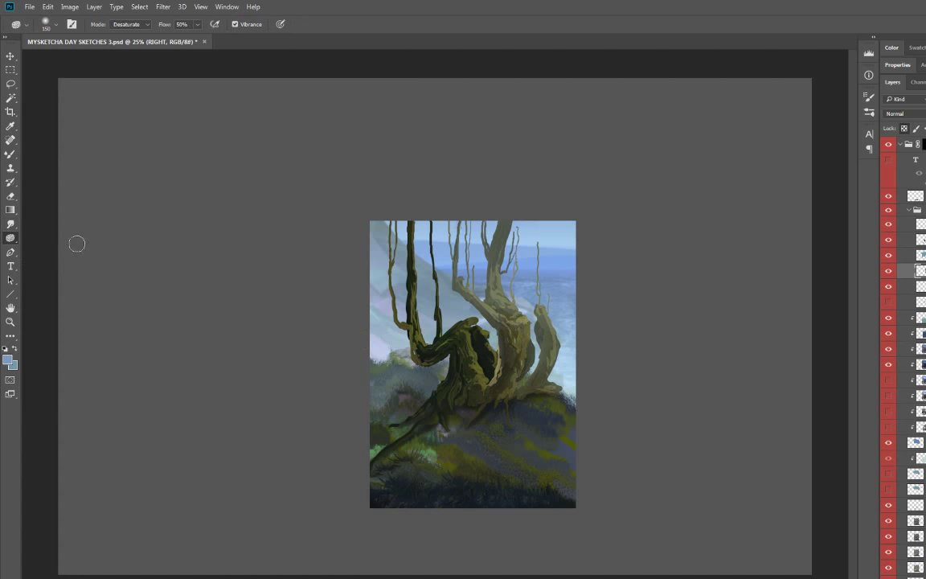
Step: Smudge the rear trunk's bark on the RIGHT layer with a textured brush enlarged to 400 px
{"action": "key", "text": "r"}
{"action": "right_click", "coordinate": [505, 329]}
{"action": "key", "text": "Escape"}
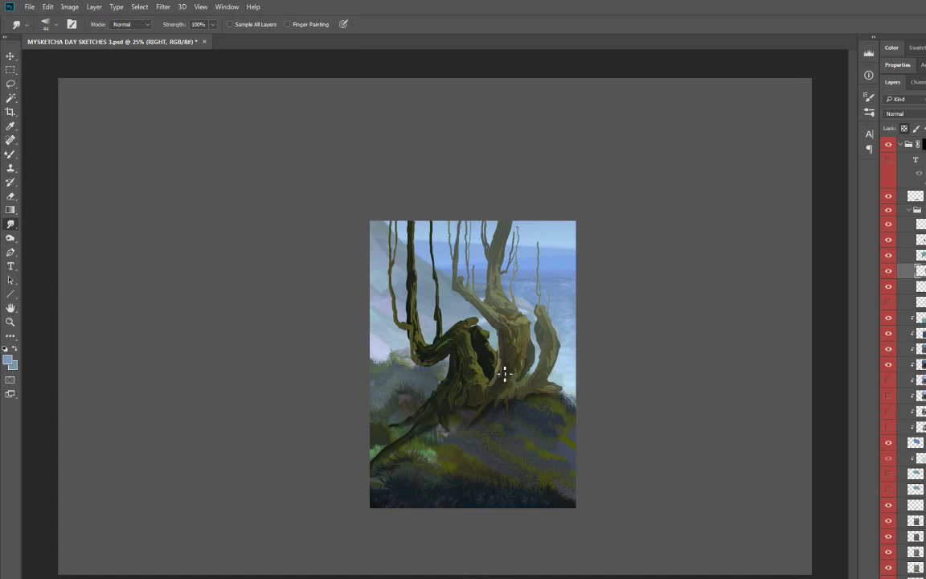
{"action": "key", "text": "bracketright"}
{"action": "key", "text": "bracketright"}
{"action": "key", "text": "bracketright"}
{"action": "key", "text": "bracketright"}
{"action": "key", "text": "bracketright"}
Step: Reduce the front tree's saturation on the ft layer with Hue/Saturation
{"action": "key", "text": "alt+bracketright"}
{"action": "key", "text": "alt+bracketright"}
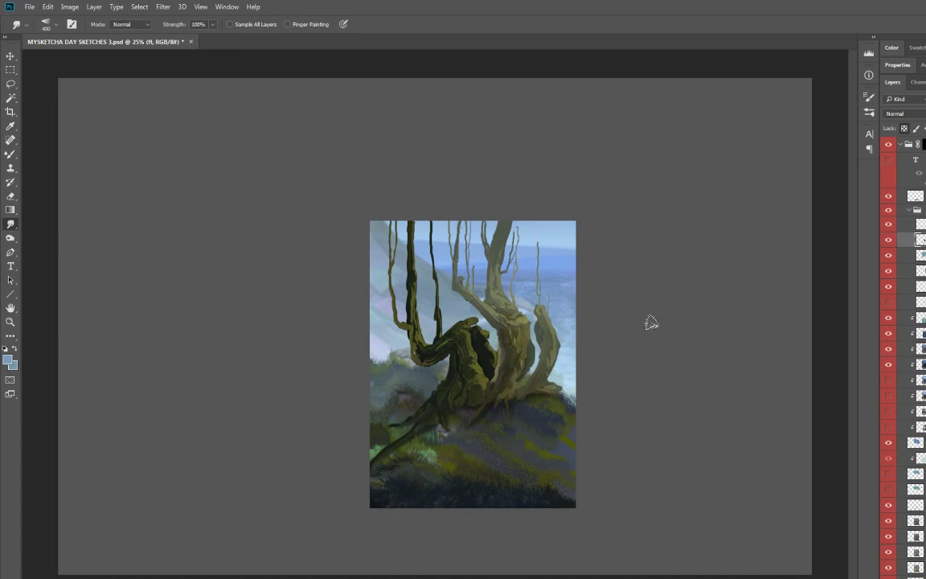
{"action": "key", "text": "ctrl+u"}
{"action": "left_click_drag", "start_coordinate": [856, 502], "coordinate": [845, 504]}
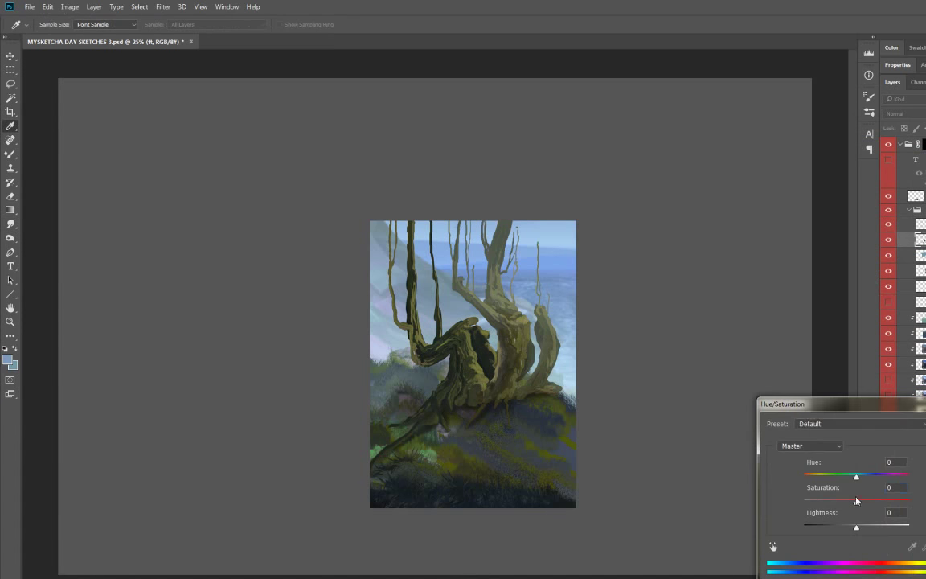
{"action": "key", "text": "Return"}
Step: Shift the front tree's colors toward blue and the rear tree's toward yellow with Color Balance
{"action": "key", "text": "ctrl+b"}
{"action": "left_click_drag", "start_coordinate": [723, 163], "coordinate": [720, 187]}
{"action": "left_click", "coordinate": [762, 216]}
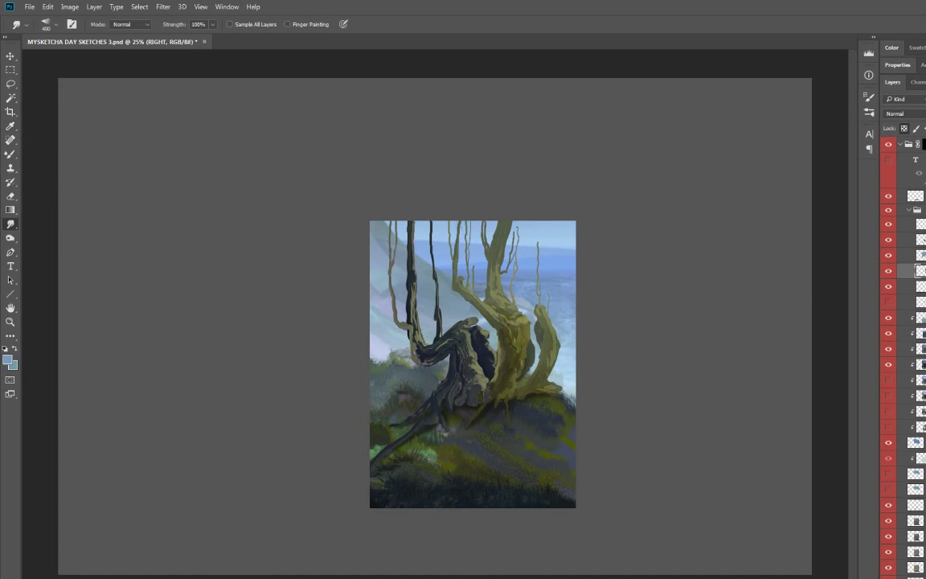
Step: Warp the rear tree on the RIGHT layer and darken Layer 149 behind it with Curves, mapping input 148 to output 110
{"action": "key", "text": "m"}
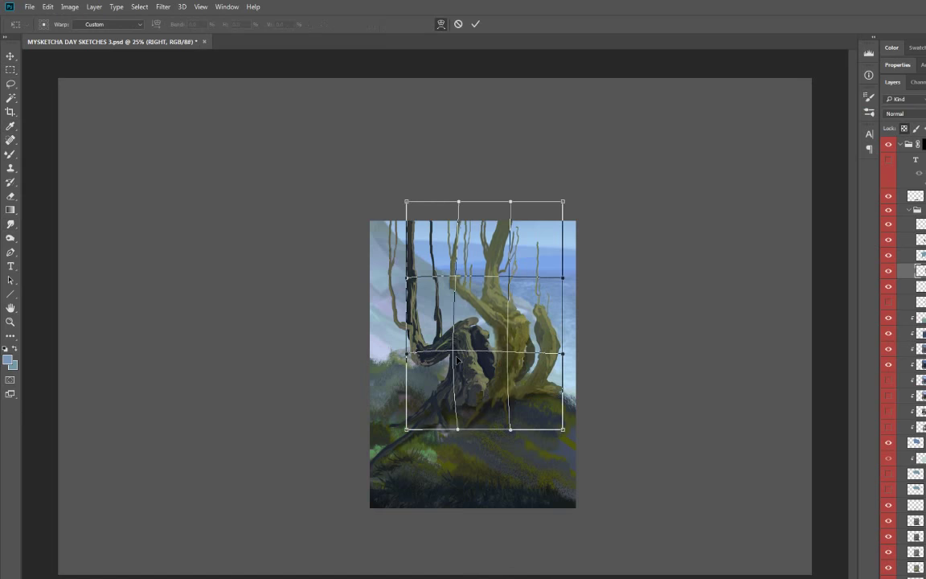
{"action": "key", "text": "Return"}
{"action": "key", "text": "ctrl+m"}
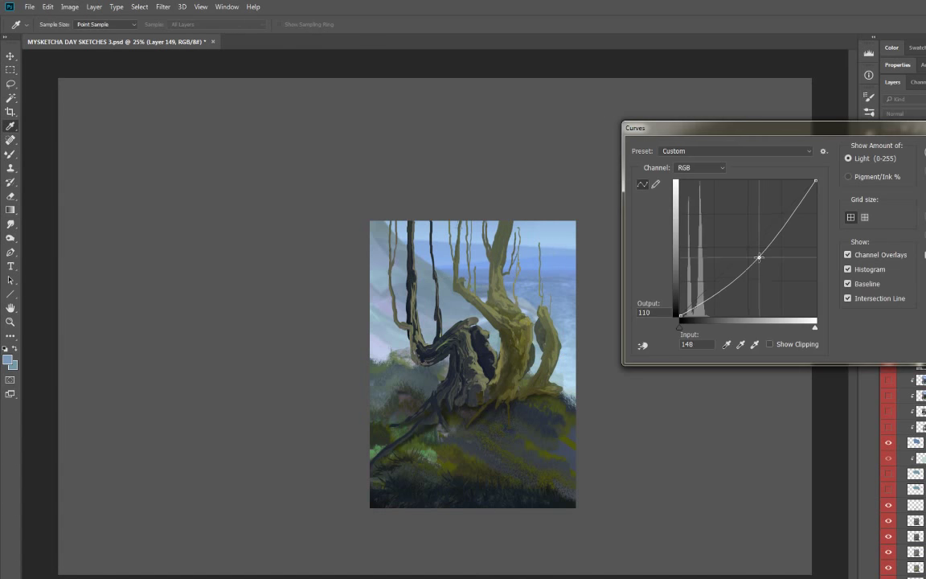
{"action": "key", "text": "Escape"}
Step: Smudge Layer 149's dark shape upward into a jagged stump behind the rear tree's outer trunk with a 25–50 px round brush
{"action": "key", "text": "r"}
{"action": "right_click", "coordinate": [491, 299]}
{"action": "key", "text": "Escape"}
{"action": "key", "text": "["}
{"action": "key", "text": "["}
{"action": "key", "text": "["}
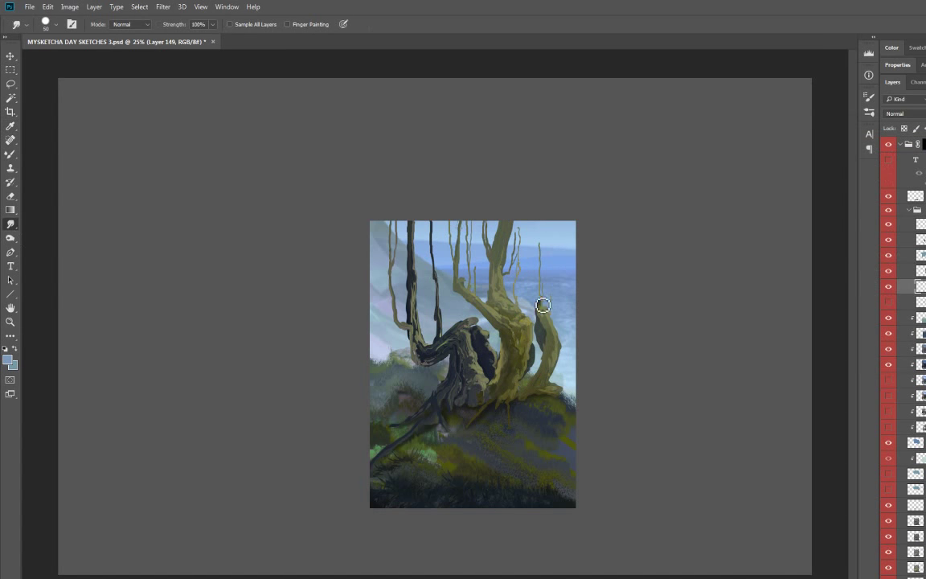
{"action": "left_click_drag", "start_coordinate": [538, 331], "coordinate": [535, 305]}
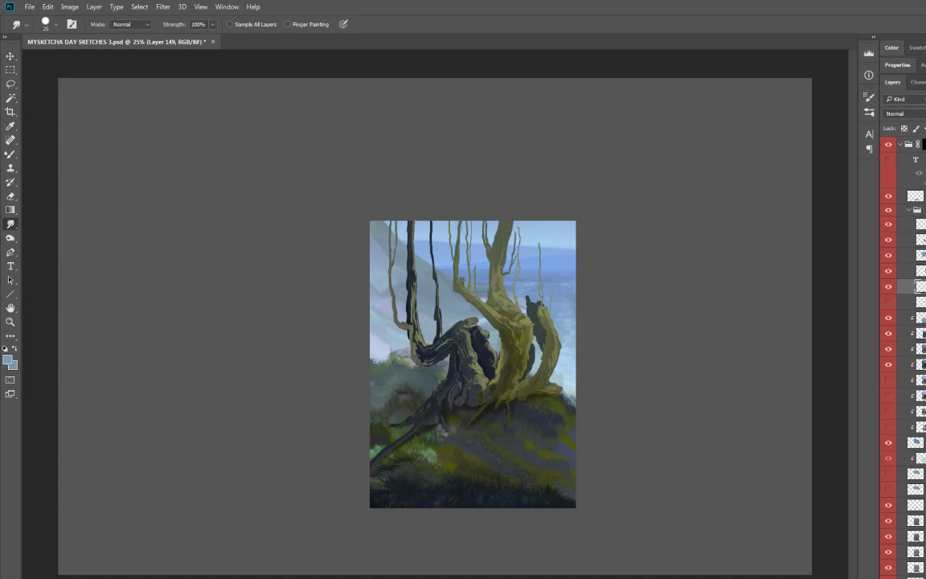
{"action": "left_click", "coordinate": [556, 400], "text": "ctrl"}
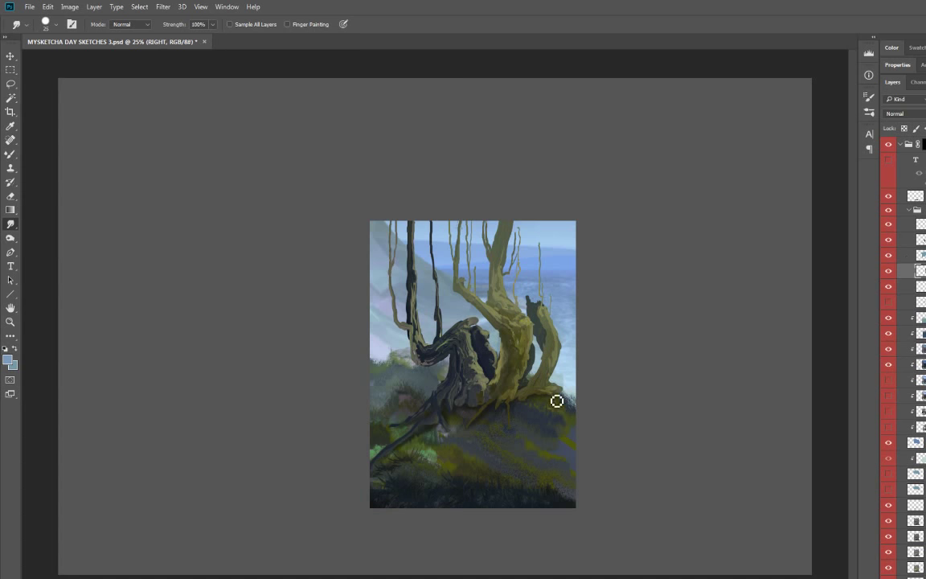
Step: Smudge Layer 149's dark shape into thin branches rising to the canvas top behind the rear tree, using a 20–25 px brush
{"action": "left_click", "coordinate": [519, 312], "text": "ctrl"}
{"action": "left_click_drag", "start_coordinate": [533, 282], "coordinate": [524, 225]}
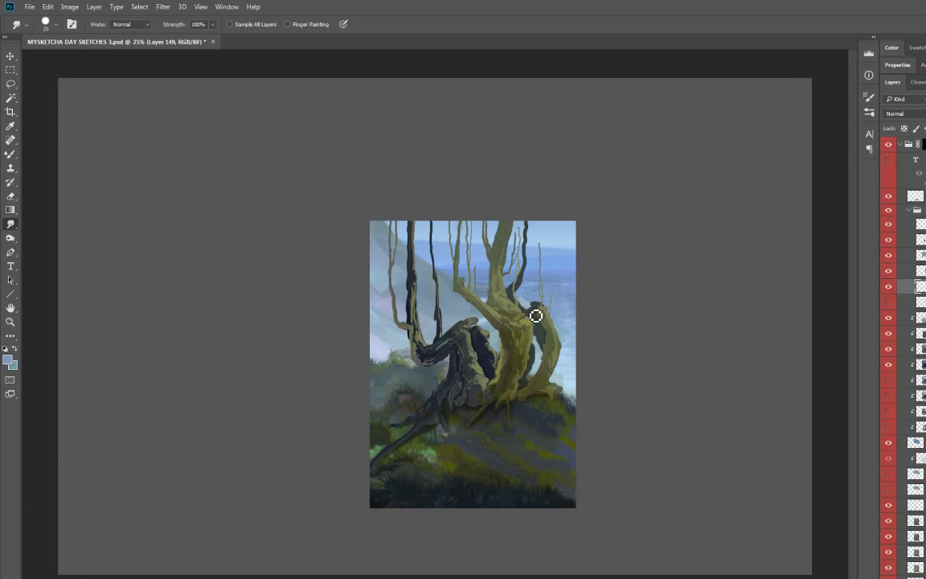
{"action": "left_click_drag", "start_coordinate": [536, 271], "coordinate": [531, 226]}
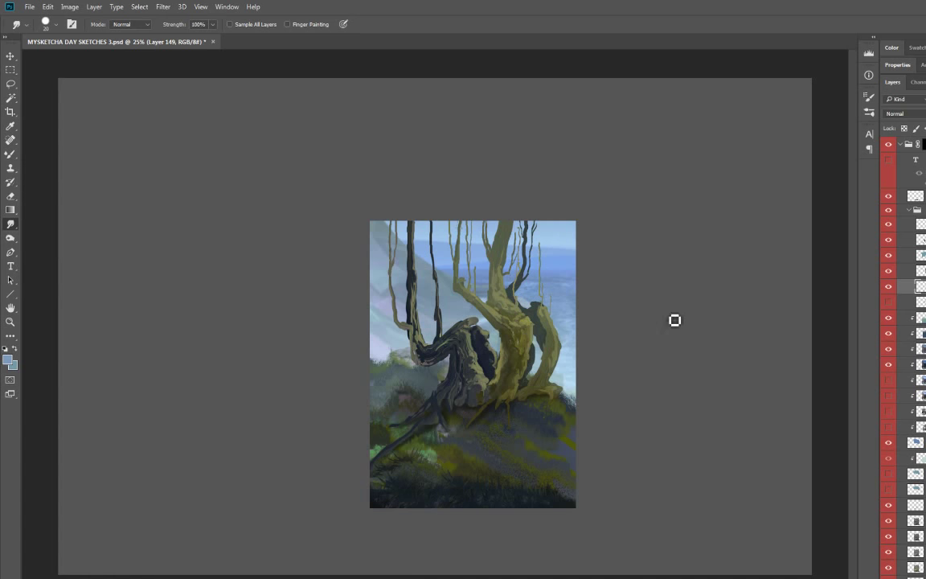
Step: Duplicate the front tree as ft copy and try Color Balance with midtones at +100 red and -63 yellow and highlights at -97 cyan
{"action": "left_click", "coordinate": [547, 368], "text": "ctrl"}
{"action": "key", "text": "ctrl+b"}
{"action": "left_click_drag", "start_coordinate": [733, 187], "coordinate": [708, 187]}
{"action": "left_click_drag", "start_coordinate": [733, 160], "coordinate": [768, 161]}
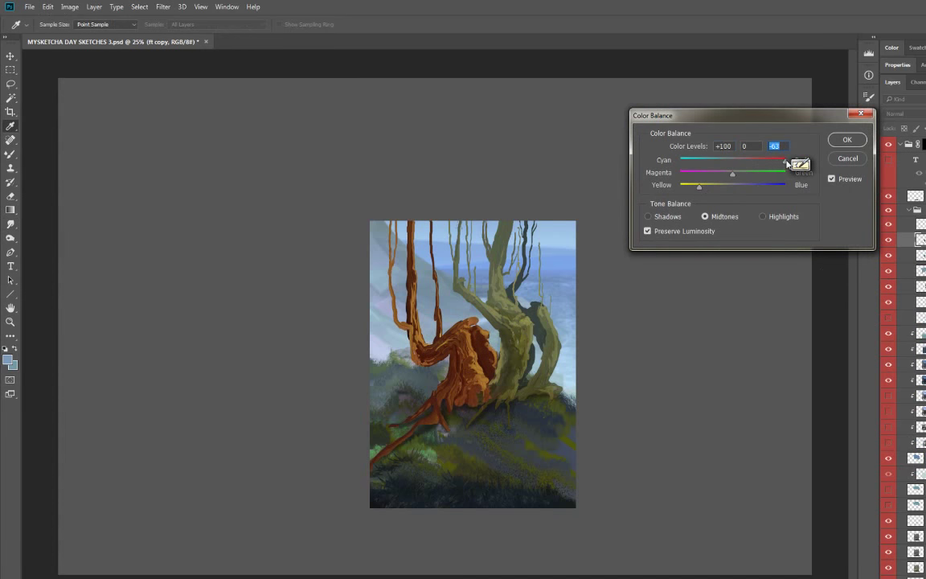
{"action": "key", "text": "alt+1"}
{"action": "key", "text": "alt+3"}
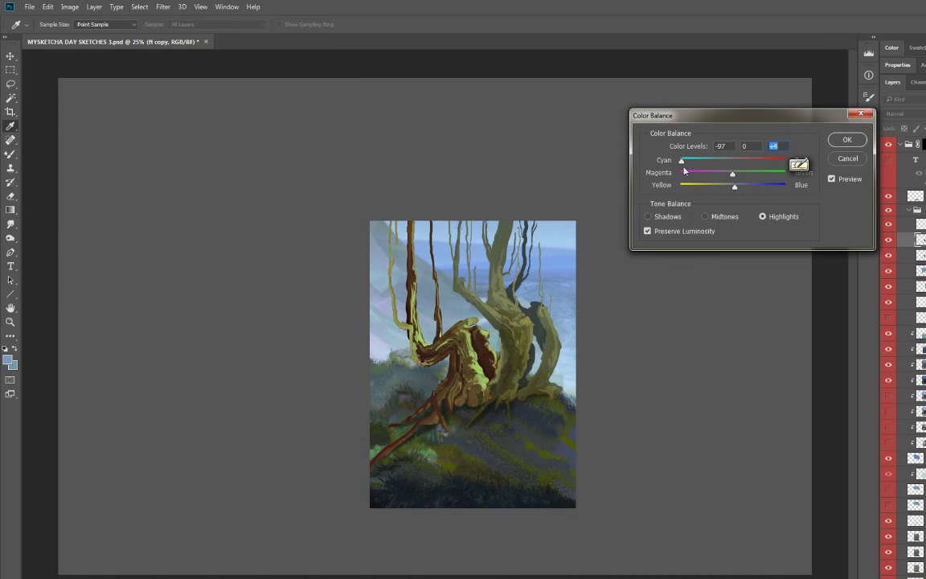
{"action": "key", "text": "Return"}
Step: Try to reveal the orange recolor on the front trunk through a layer mask with an 80 px round brush
{"action": "key", "text": "b"}
{"action": "left_click_drag", "start_coordinate": [472, 350], "coordinate": [442, 314]}
{"action": "key", "text": "x"}
{"action": "key", "text": "x"}
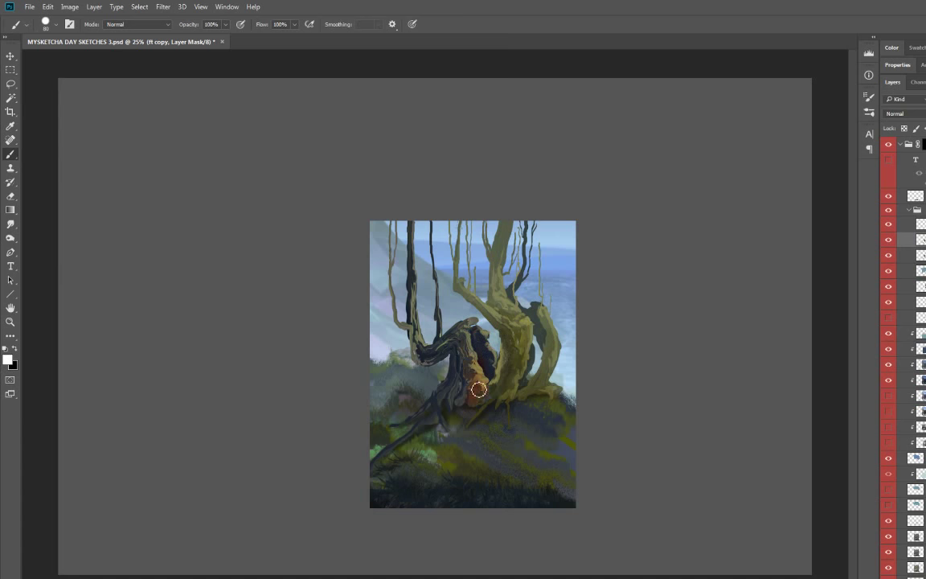
{"action": "key", "text": "x"}
{"action": "key", "text": "Delete"}
{"action": "key", "text": "Return"}
{"action": "key", "text": "ctrl+z"}
Step: Recolor the ft copy tree deep red with Curves, lowering the blue and green channels and mapping green input 139 to output 37
{"action": "key", "text": "ctrl+m"}
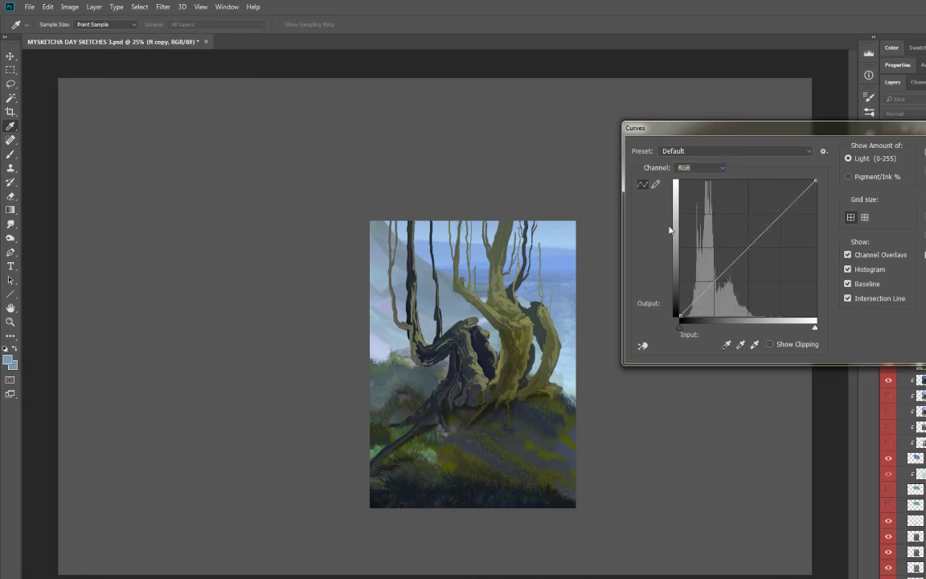
{"action": "key", "text": "alt+4"}
{"action": "key", "text": "alt+5"}
{"action": "key", "text": "alt+4"}
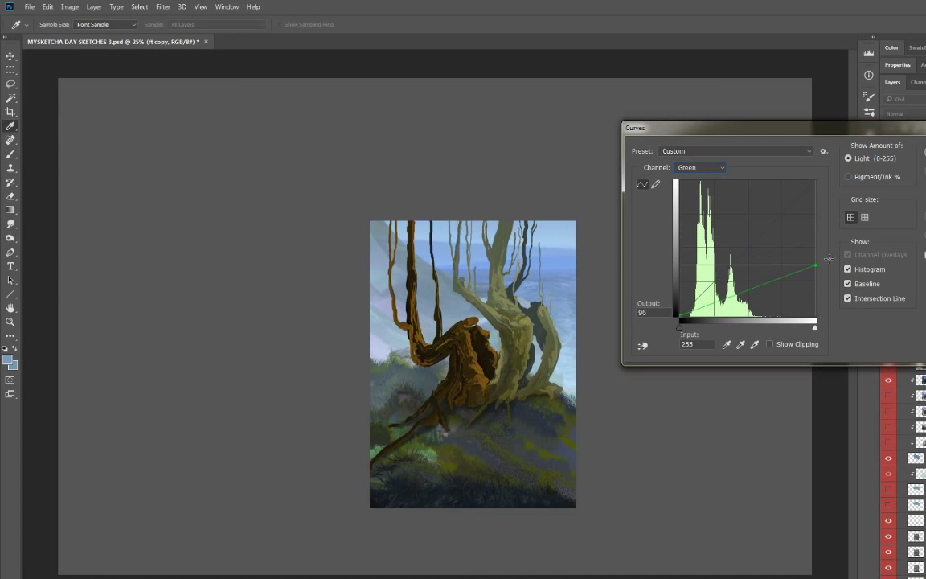
{"action": "left_click_drag", "start_coordinate": [754, 278], "coordinate": [754, 296]}
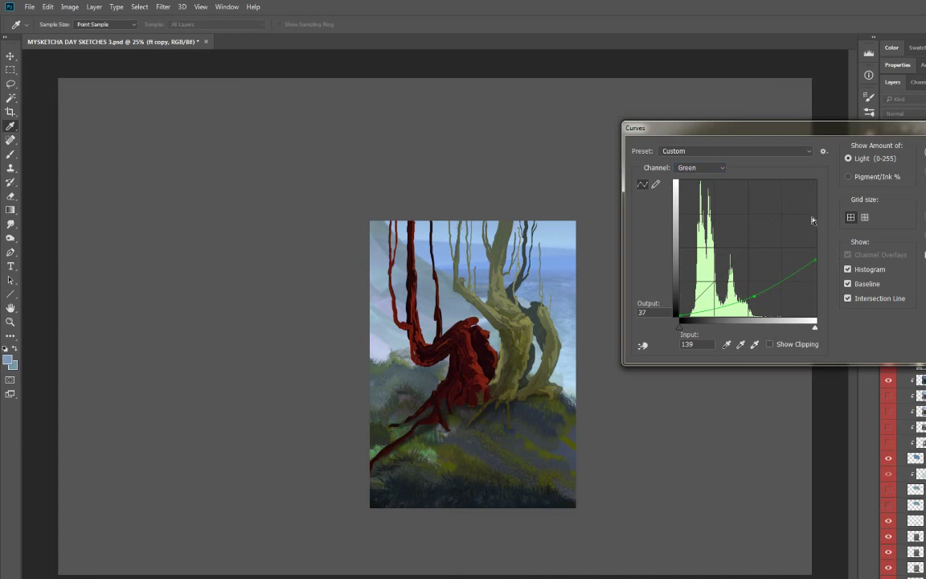
{"action": "key", "text": "Return"}
Step: Hide the red tree with a black layer mask and reveal red patches on the lower front trunk with a 20 px elliptical brush
{"action": "key", "text": "l"}
{"action": "key", "text": "alt+BackSpace"}
{"action": "key", "text": "b"}
{"action": "right_click", "coordinate": [465, 340]}
{"action": "key", "text": "Return"}
{"action": "key", "text": "x"}
{"action": "left_click_drag", "start_coordinate": [482, 383], "coordinate": [490, 394]}
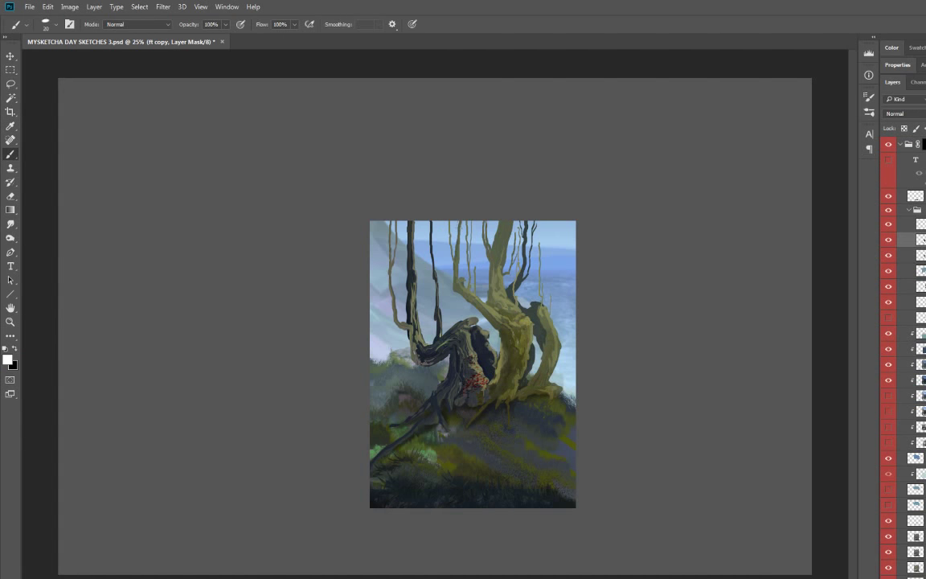
Step: Paint the ft copy mask with a 20 px diamond brush to scatter red specks up the front tree's trunk and bend
{"action": "right_click", "coordinate": [481, 328]}
{"action": "scroll", "coordinate": [619, 491], "scroll_direction": "down", "scroll_amount": 3}
{"action": "double_click", "coordinate": [491, 385]}
{"action": "key", "text": "x"}
{"action": "mouse_move", "coordinate": [438, 346]}
{"action": "left_mouse_down"}
{"action": "mouse_move", "coordinate": [427, 331]}
{"action": "mouse_move", "coordinate": [438, 338]}
{"action": "left_mouse_up"}
{"action": "key", "text": "x"}
{"action": "left_click_drag", "start_coordinate": [418, 296], "coordinate": [443, 317]}
{"action": "key", "text": "x"}
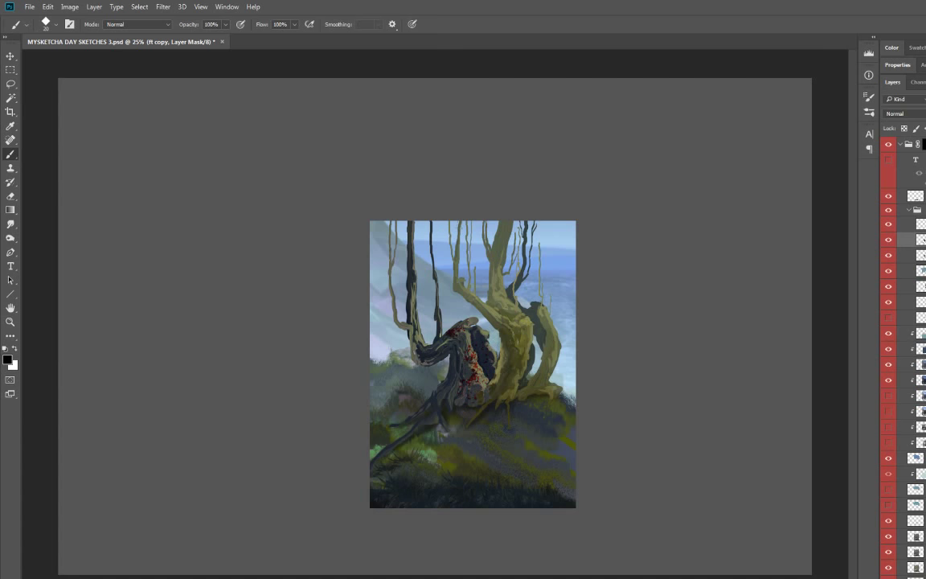
Step: Tone down the red specks by painting black on the ft copy mask with a 47 px soft brush and a 70 px brush
{"action": "right_click", "coordinate": [496, 327]}
{"action": "double_click", "coordinate": [599, 341]}
{"action": "type", "text": "47"}
{"action": "key", "text": "Return"}
{"action": "right_click", "coordinate": [481, 328]}
{"action": "scroll", "coordinate": [538, 458], "scroll_direction": "up", "scroll_amount": 1}
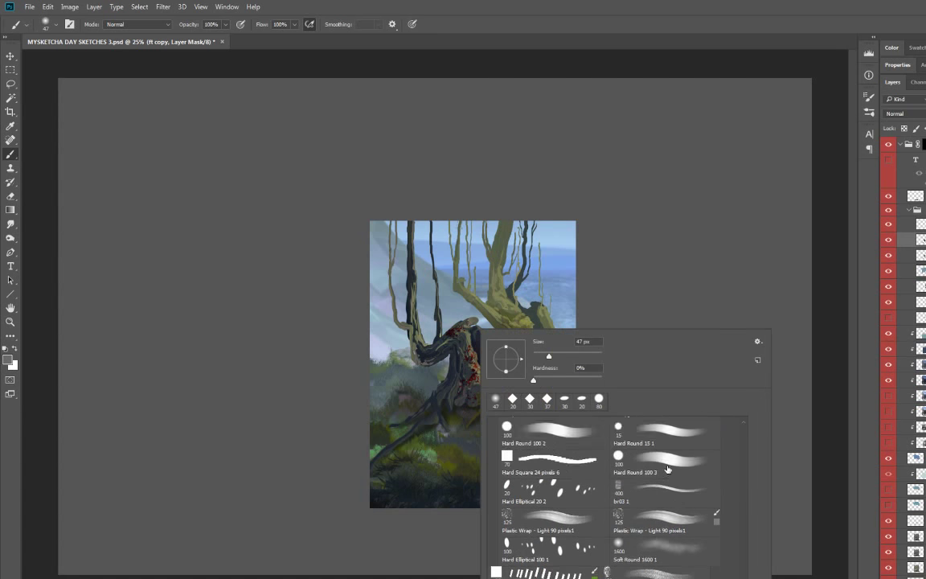
{"action": "double_click", "coordinate": [531, 454]}
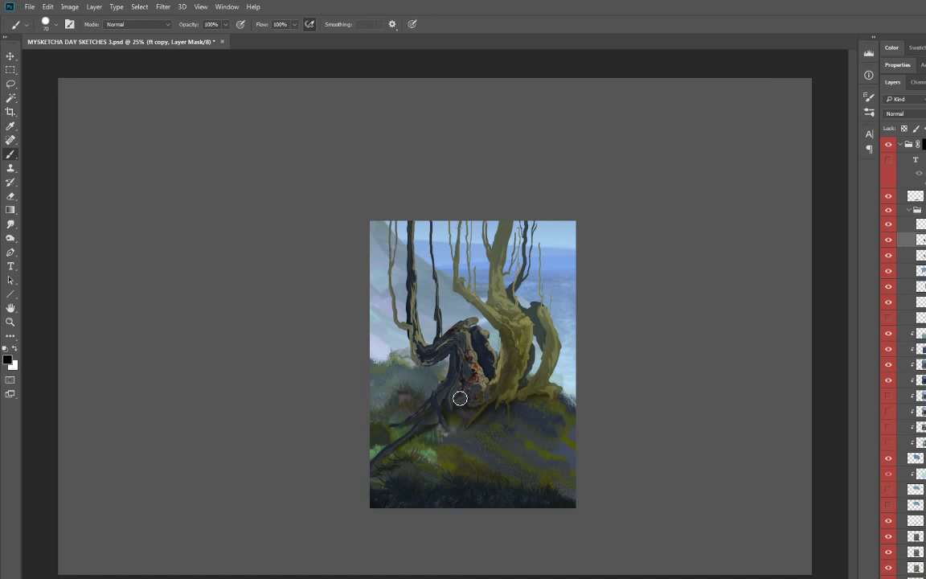
Step: Paste a red mushroom cap as Layer 156, scale it onto the lower front trunk and trim it with a 40 px eraser
{"action": "key", "text": "ctrl+v"}
{"action": "key", "text": "ctrl+t"}
{"action": "left_click_drag", "start_coordinate": [462, 379], "coordinate": [430, 342]}
{"action": "key", "text": "Return"}
{"action": "key", "text": "e"}
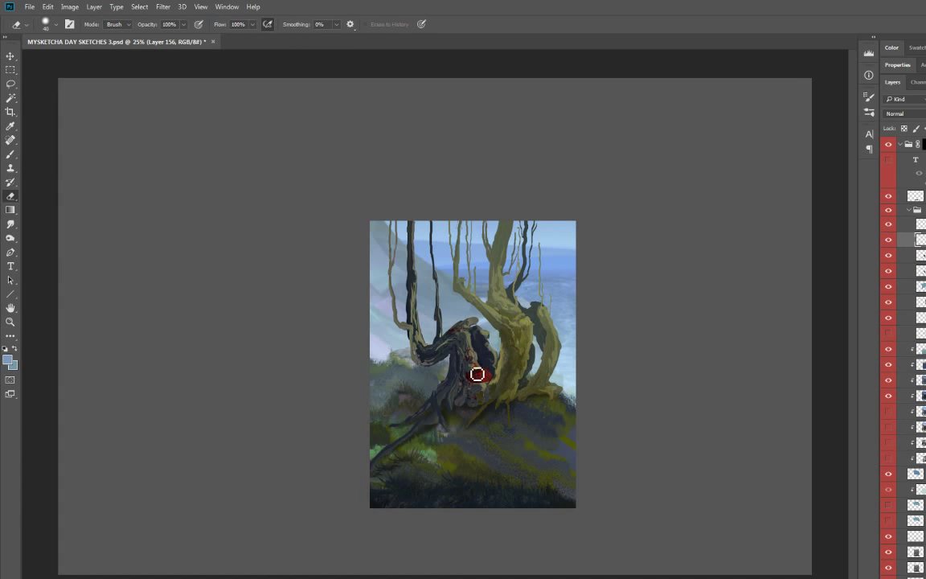
Step: Paste a second, smaller red mushroom cap as Layer 157 and transform it into place above the first one
{"action": "key", "text": "l"}
{"action": "key", "text": "ctrl+v"}
{"action": "key", "text": "ctrl+t"}
{"action": "key", "text": "Return"}
{"action": "key", "text": "ctrl+t"}
{"action": "key", "text": "Return"}
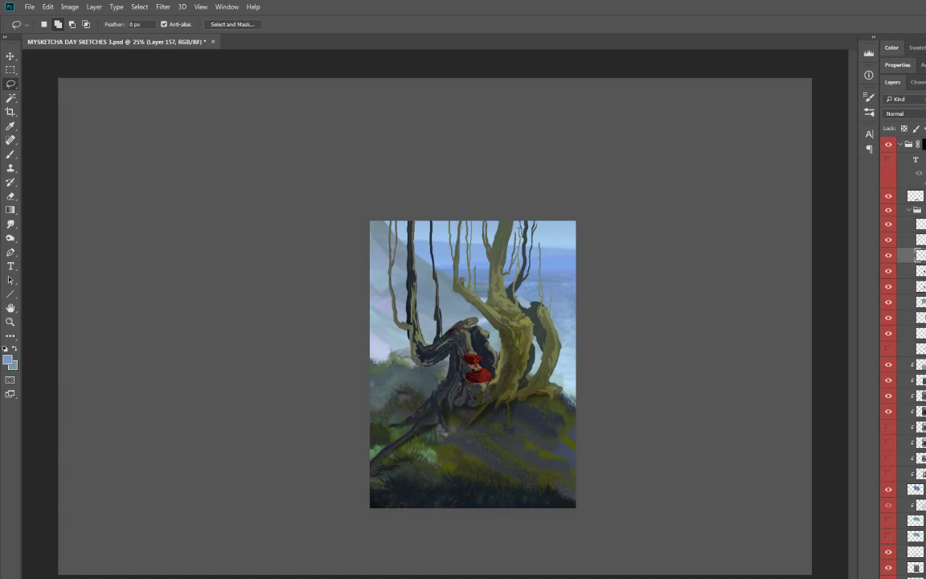
Step: Group the mushroom cap layers as SROOMS and duplicate the Layer 156 cap to add a third cap beside the other two
{"action": "left_click", "coordinate": [908, 238]}
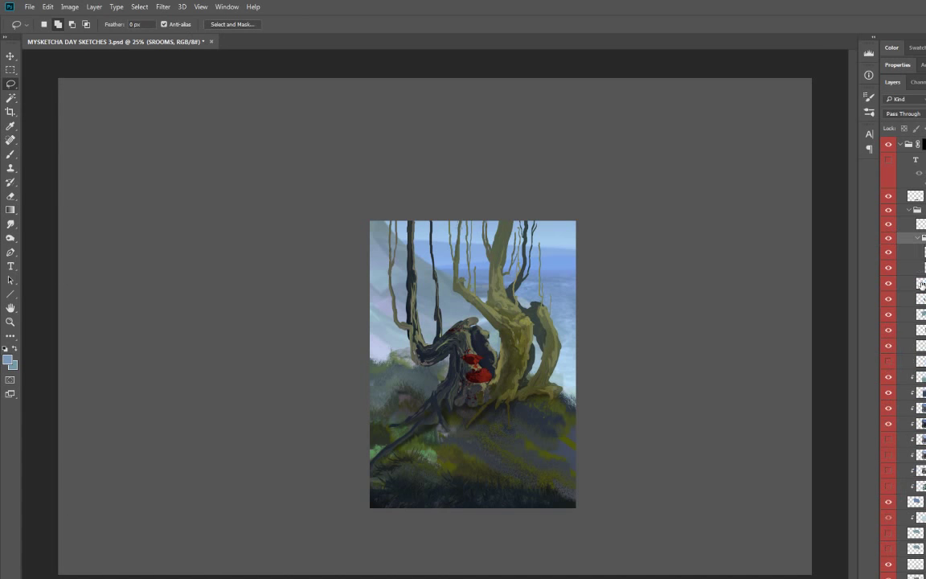
{"action": "left_click", "coordinate": [909, 264]}
{"action": "mouse_move", "coordinate": [482, 362]}
{"action": "left_mouse_down"}
{"action": "mouse_move", "coordinate": [517, 361]}
{"action": "mouse_move", "coordinate": [530, 378]}
{"action": "left_mouse_up"}
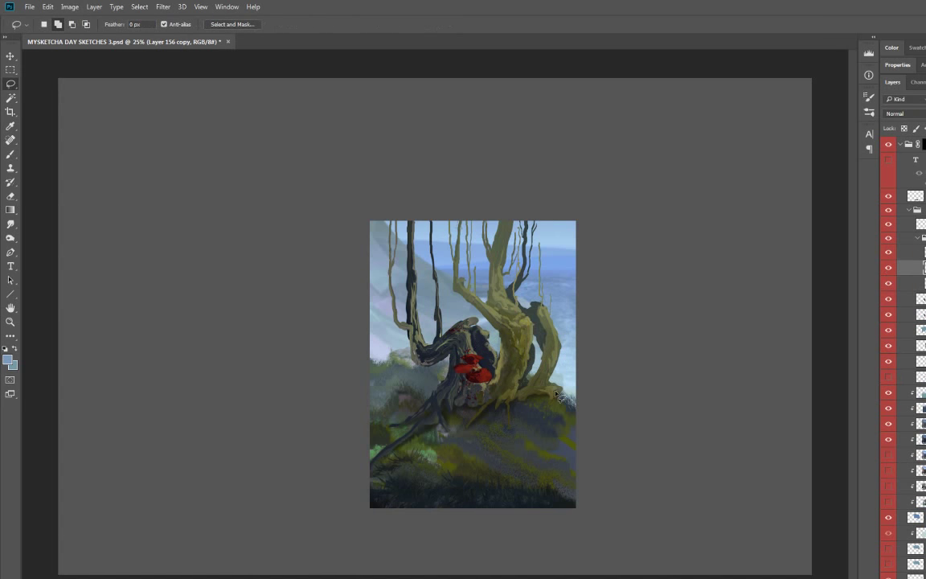
Step: Smudge the copied cap with transparent pixels locked, and rename the upper and lower cap layers to 1 and 3
{"action": "key", "text": "r"}
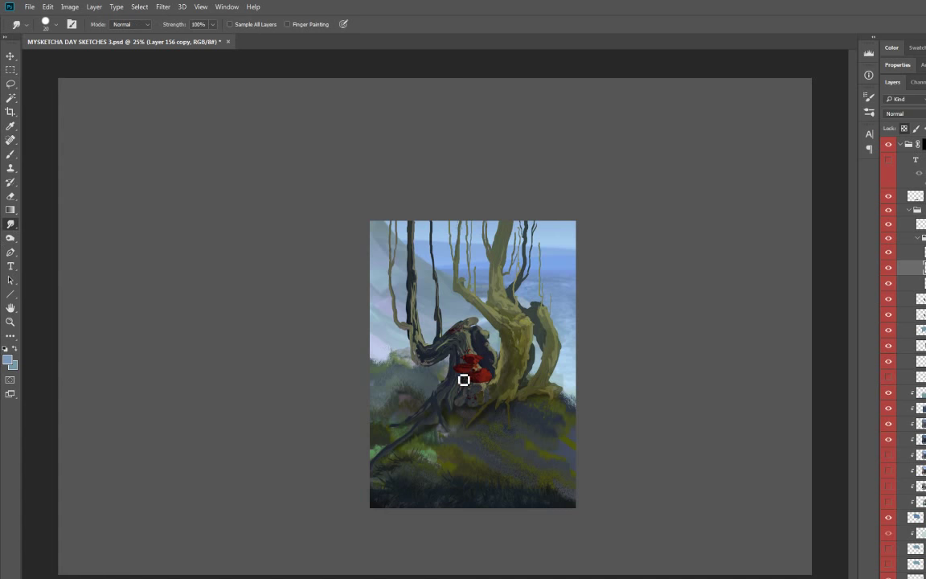
{"action": "left_click", "coordinate": [910, 283]}
{"action": "double_click", "coordinate": [909, 283]}
{"action": "key", "text": "Escape"}
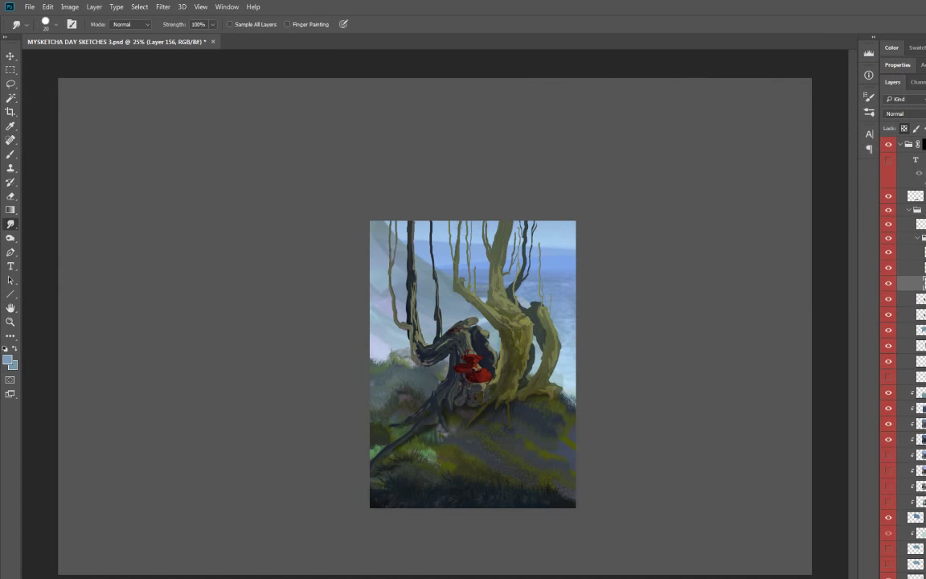
{"action": "left_click", "coordinate": [909, 252]}
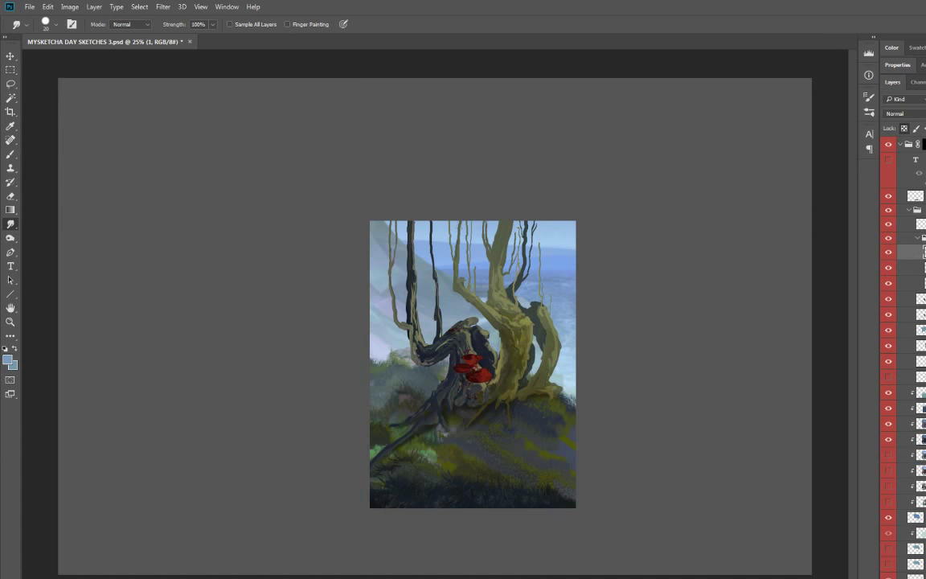
{"action": "left_click", "coordinate": [910, 283]}
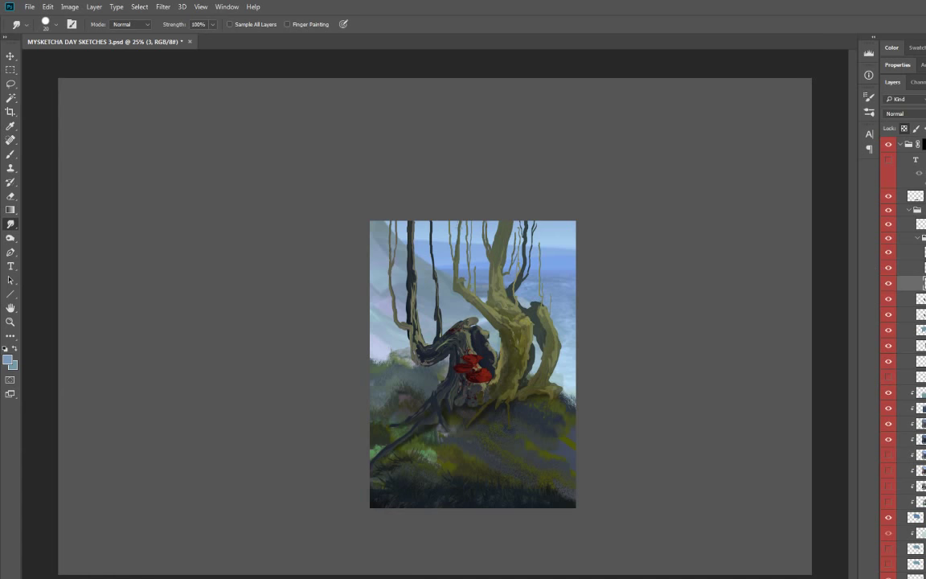
Step: Duplicate cap layer 1, move the caps up the front trunk and darken layer 3 with Curves, mapping input 155 to output 105
{"action": "left_click", "coordinate": [888, 255]}
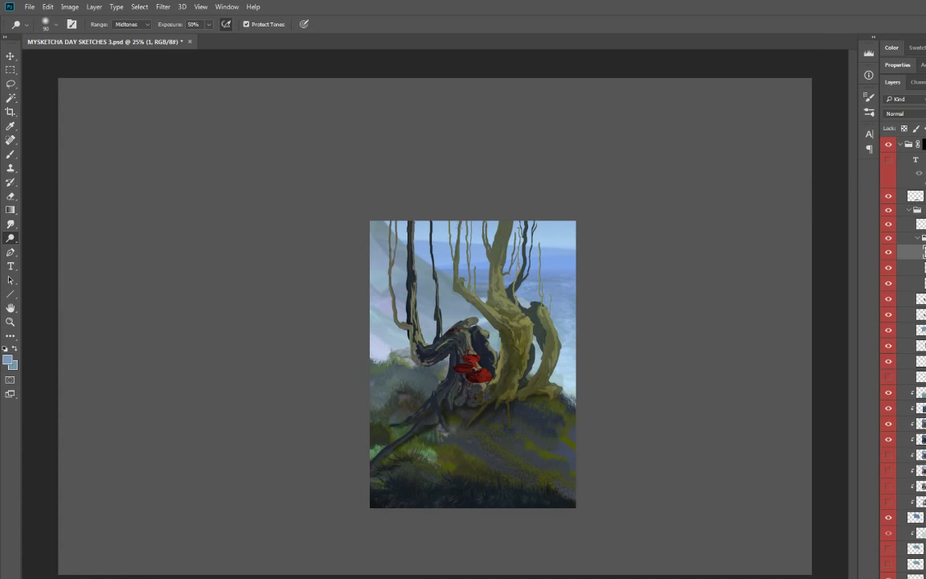
{"action": "key", "text": "ctrl+j"}
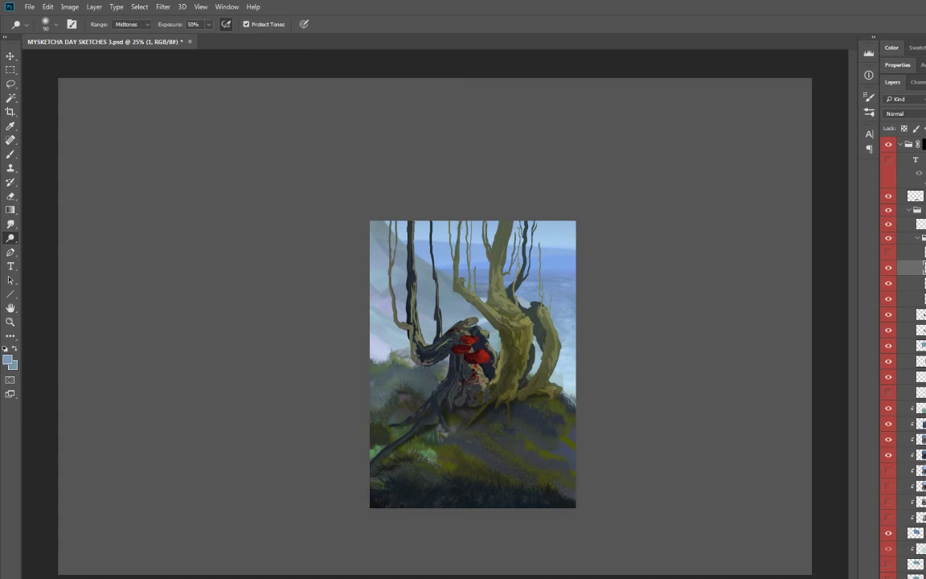
{"action": "key", "text": "ctrl+m"}
{"action": "left_click_drag", "start_coordinate": [764, 233], "coordinate": [763, 260]}
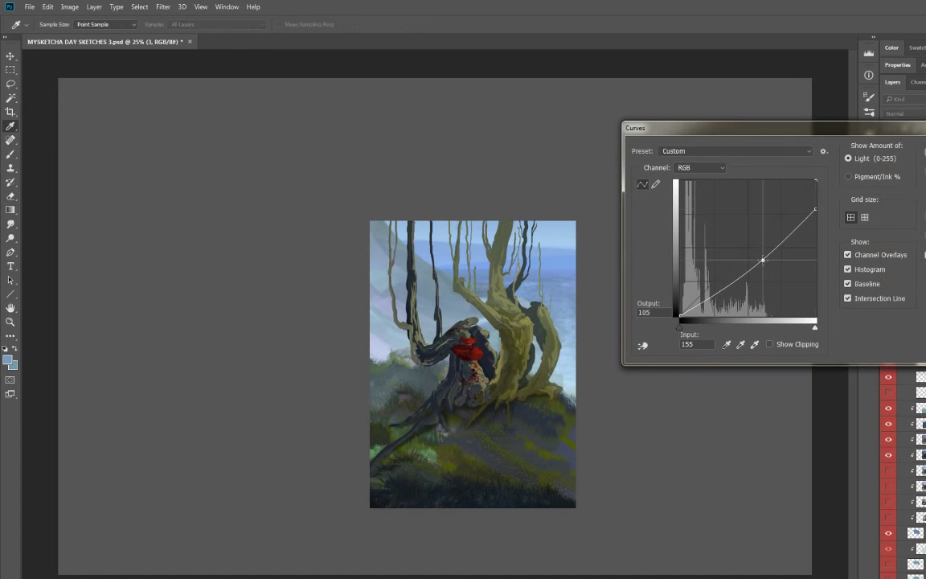
{"action": "key", "text": "Return"}
{"action": "key", "text": "ctrl+u"}
{"action": "key", "text": "Escape"}
Step: Skew the layer 3 mushroom cap vertically by about -8.5°
{"action": "key", "text": "ctrl+t"}
{"action": "left_click_drag", "start_coordinate": [489, 357], "coordinate": [486, 362]}
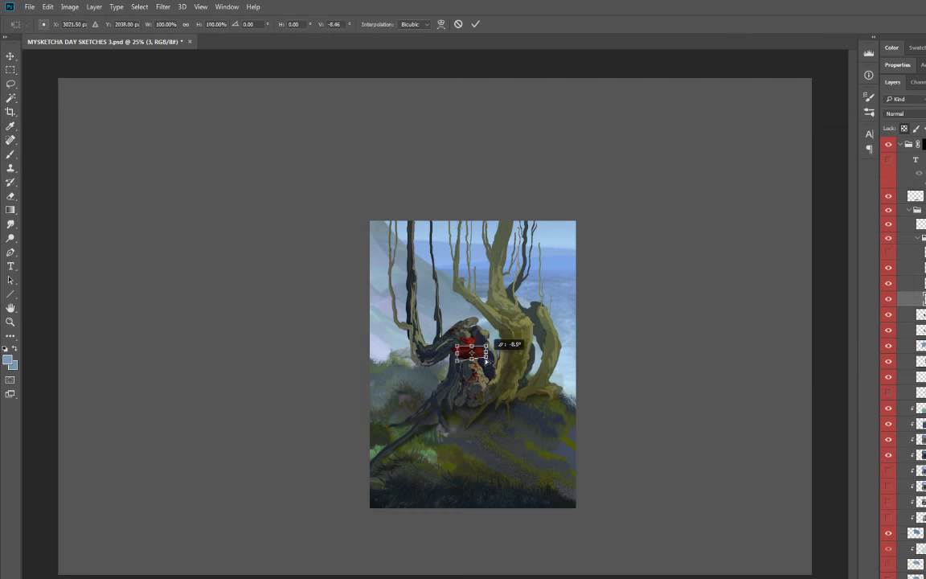
{"action": "key", "text": "Return"}
Step: Merge the front trunk's mushroom caps and smudge them into ragged clusters up to the bend with a 25–45 px brush
{"action": "key", "text": "r"}
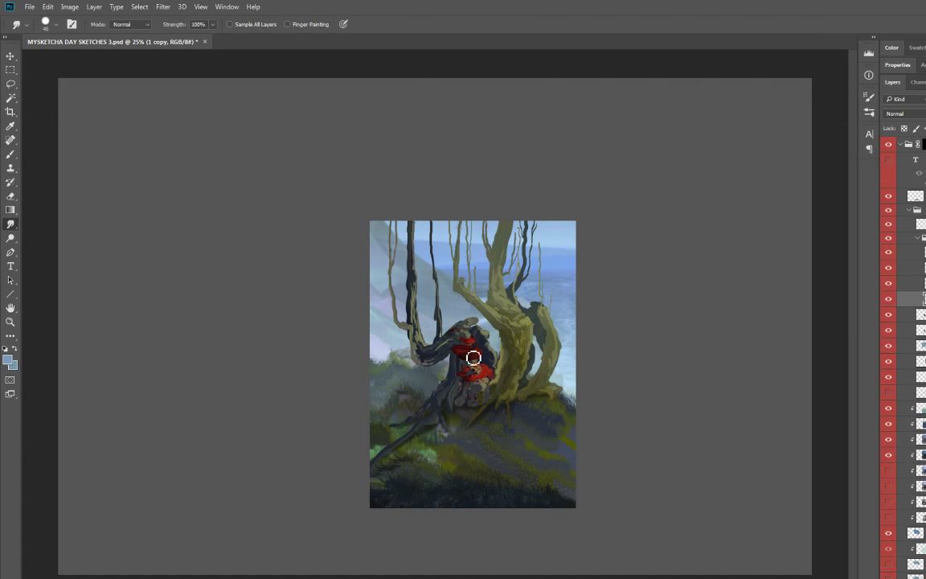
{"action": "key", "text": "ctrl+e"}
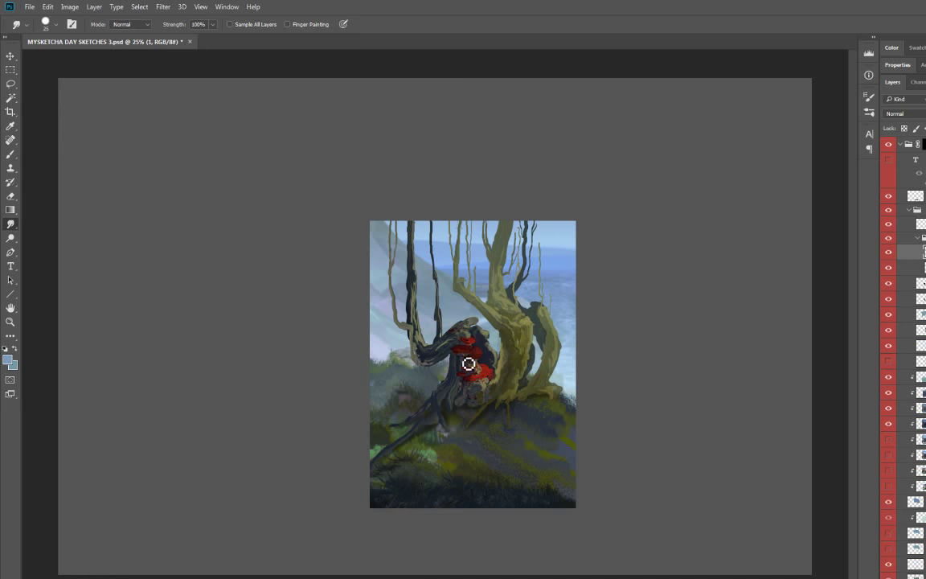
{"action": "left_click_drag", "start_coordinate": [459, 336], "coordinate": [442, 329]}
Step: Place a copy of a red mushroom cap at the rear tree's base and scale it down
{"action": "key", "text": "l"}
{"action": "left_click", "coordinate": [480, 393], "text": "ctrl+alt"}
{"action": "key", "text": "Return"}
{"action": "mouse_move", "coordinate": [489, 359]}
{"action": "left_mouse_down"}
{"action": "mouse_move", "coordinate": [495, 378]}
{"action": "mouse_move", "coordinate": [535, 385]}
{"action": "left_mouse_up"}
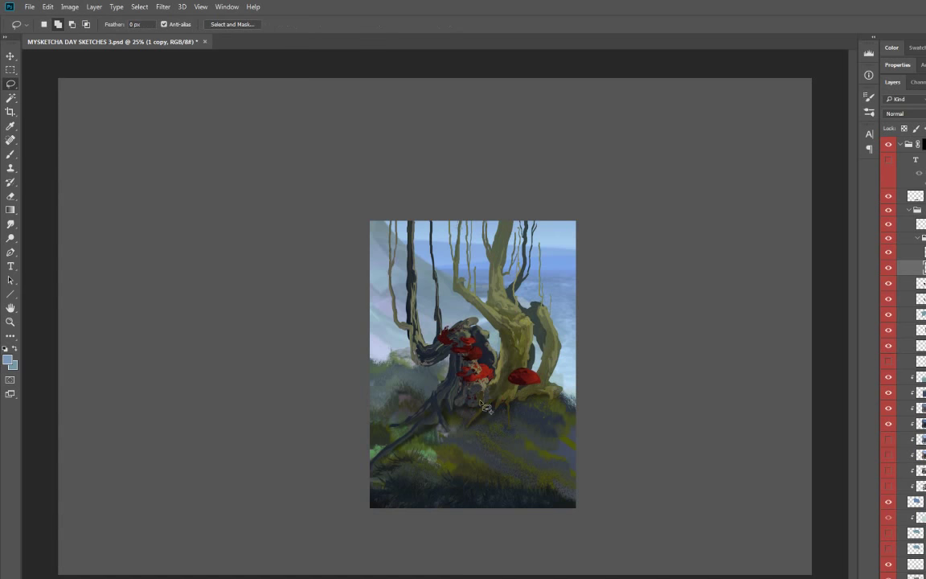
{"action": "key", "text": "ctrl+t"}
{"action": "key", "text": "Return"}
Step: Burn shadows into the rear tree's lower trunks on the RIGHT layer at 50% midtone exposure, reducing the brush from 100 to 50 px
{"action": "key", "text": "ctrl+m"}
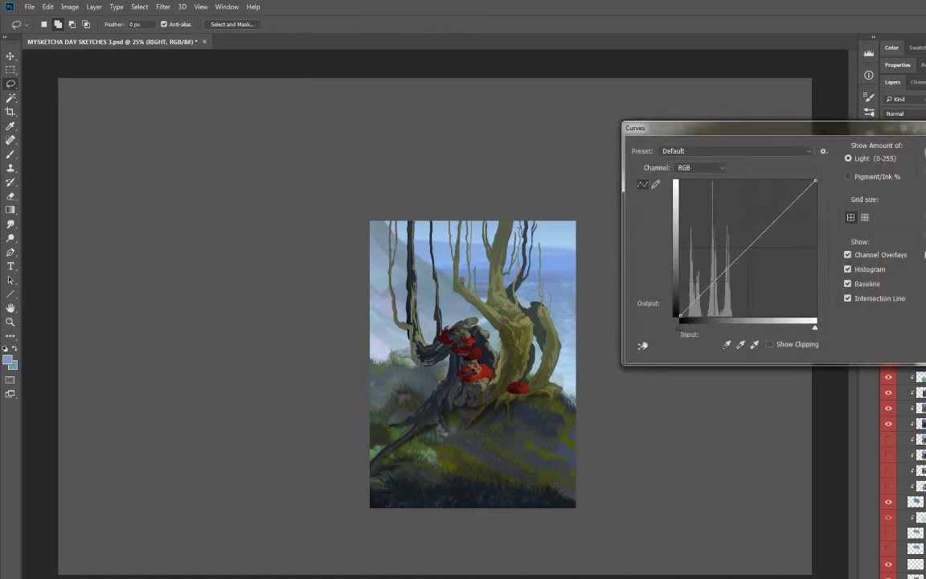
{"action": "key", "text": "Escape"}
{"action": "key", "text": "o"}
{"action": "left_click_drag", "start_coordinate": [498, 383], "coordinate": [500, 347]}
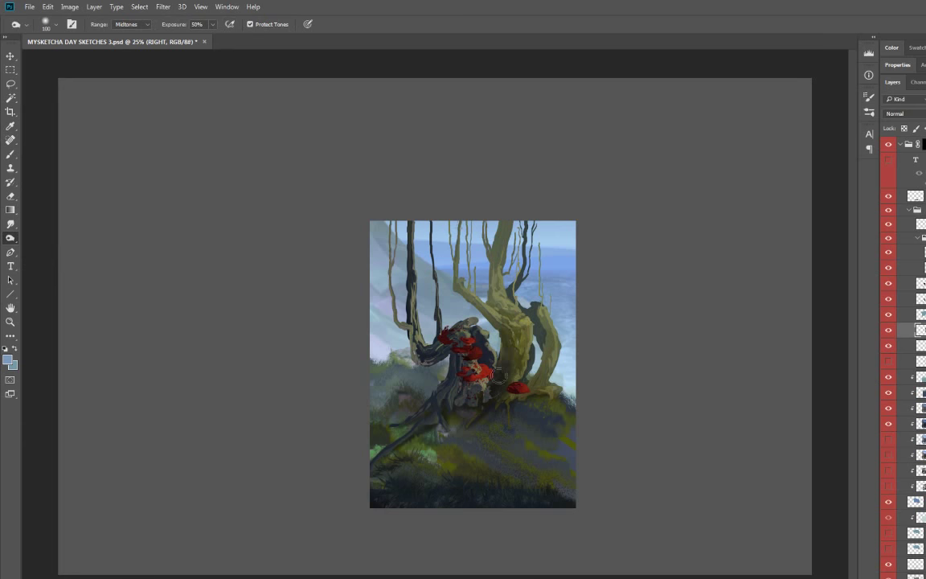
{"action": "key", "text": "bracketleft"}
{"action": "key", "text": "bracketleft"}
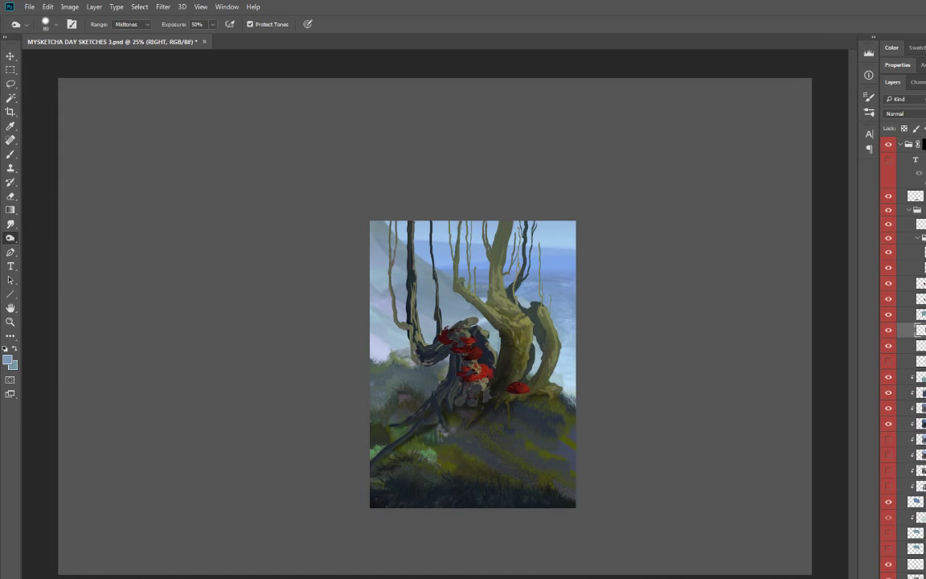
{"action": "key", "text": "bracketleft"}
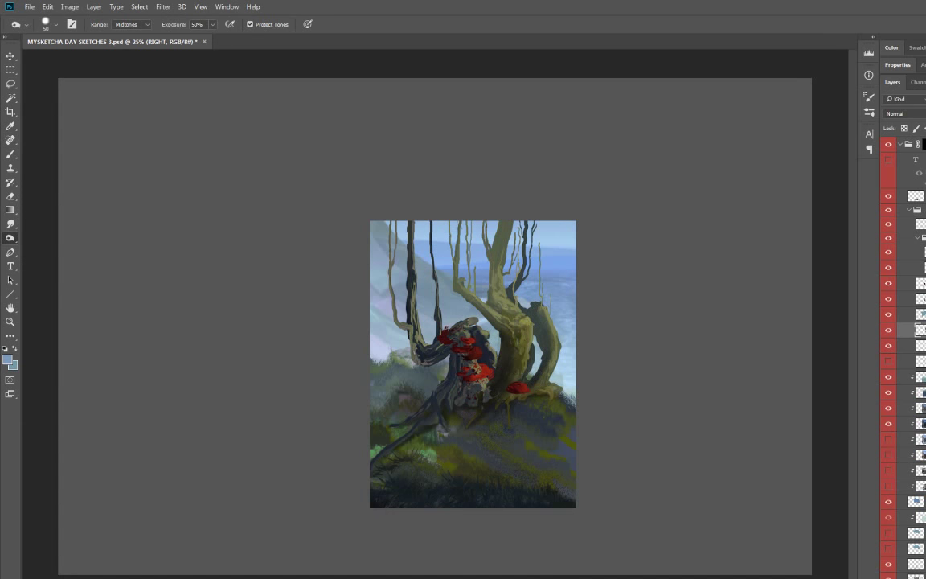
Step: Smudge the rear tree's shading on the RIGHT layer and reshape Layer 149's dark form between its trunks with a 35 px brush
{"action": "key", "text": "r"}
{"action": "mouse_move", "coordinate": [496, 291]}
{"action": "left_mouse_down"}
{"action": "mouse_move", "coordinate": [487, 349]}
{"action": "mouse_move", "coordinate": [495, 344]}
{"action": "left_mouse_up"}
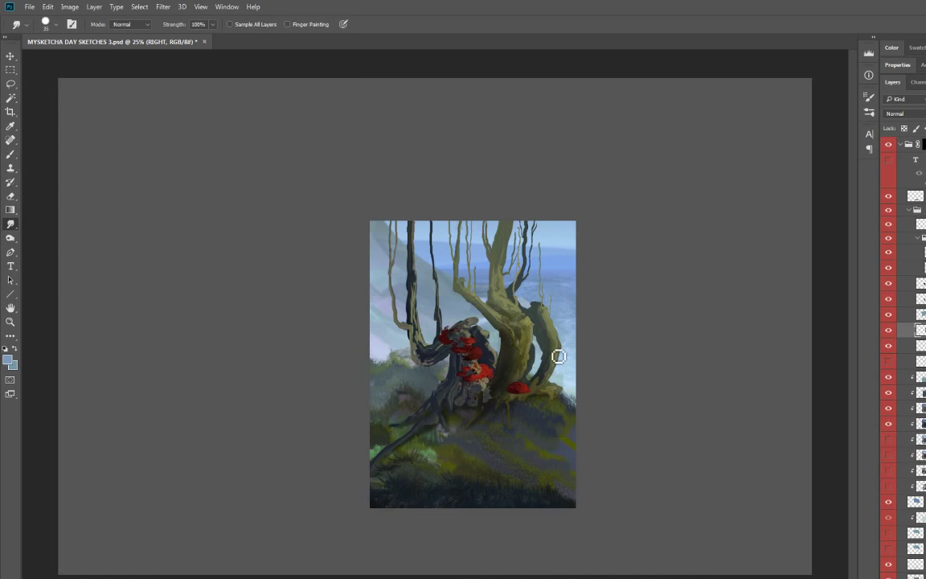
{"action": "key", "text": "alt+bracketleft"}
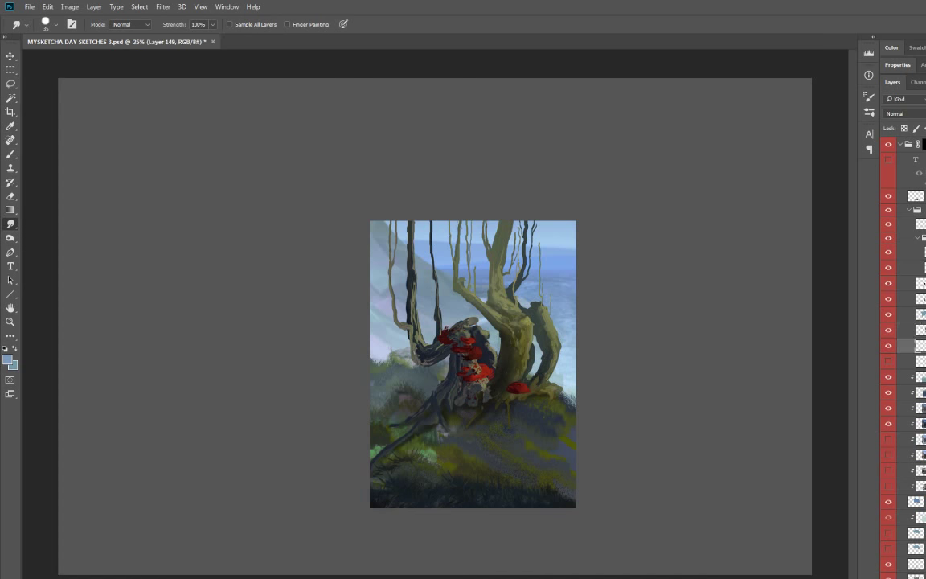
{"action": "left_click_drag", "start_coordinate": [554, 361], "coordinate": [532, 320]}
Step: Merge the mushroom layers into layer 1 and smudge red clusters around the rear tree's base and up its outer trunk
{"action": "right_click", "coordinate": [917, 252]}
{"action": "left_click", "coordinate": [768, 460]}
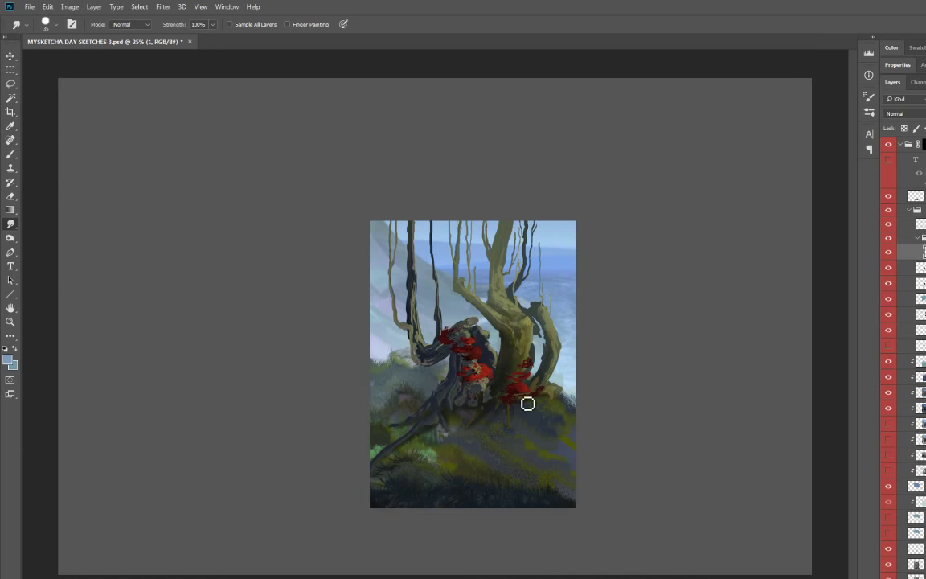
{"action": "mouse_move", "coordinate": [527, 403]}
{"action": "left_mouse_down"}
{"action": "mouse_move", "coordinate": [560, 378]}
{"action": "mouse_move", "coordinate": [561, 352]}
{"action": "left_mouse_up"}
Step: Brighten the rear tree's mushrooms on layer 1 with a Curves white-point input of 199 and lower their saturation by 30
{"action": "key", "text": "ctrl+m"}
{"action": "left_click_drag", "start_coordinate": [817, 328], "coordinate": [786, 327]}
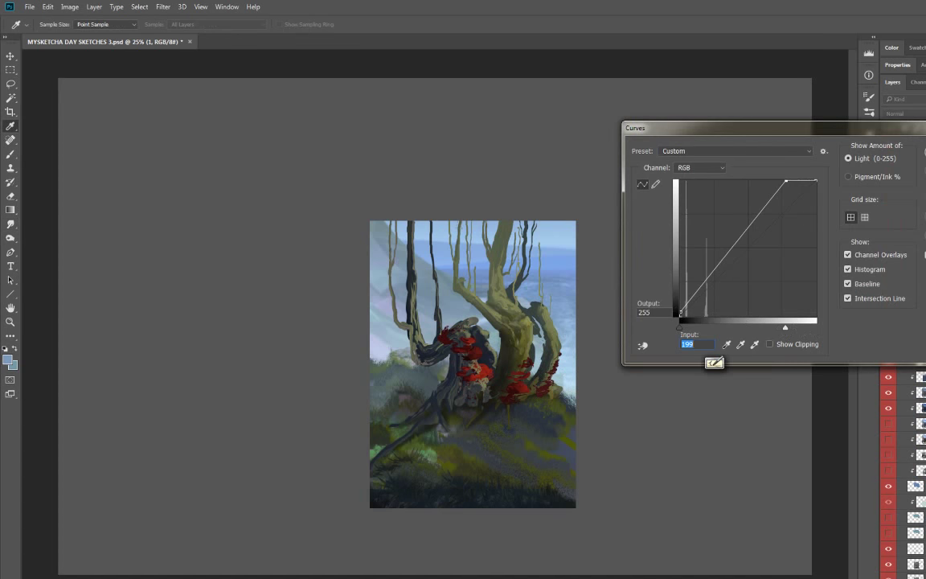
{"action": "key", "text": "Return"}
{"action": "key", "text": "ctrl+b"}
{"action": "key", "text": "Escape"}
{"action": "key", "text": "ctrl+u"}
{"action": "left_click_drag", "start_coordinate": [857, 502], "coordinate": [841, 501]}
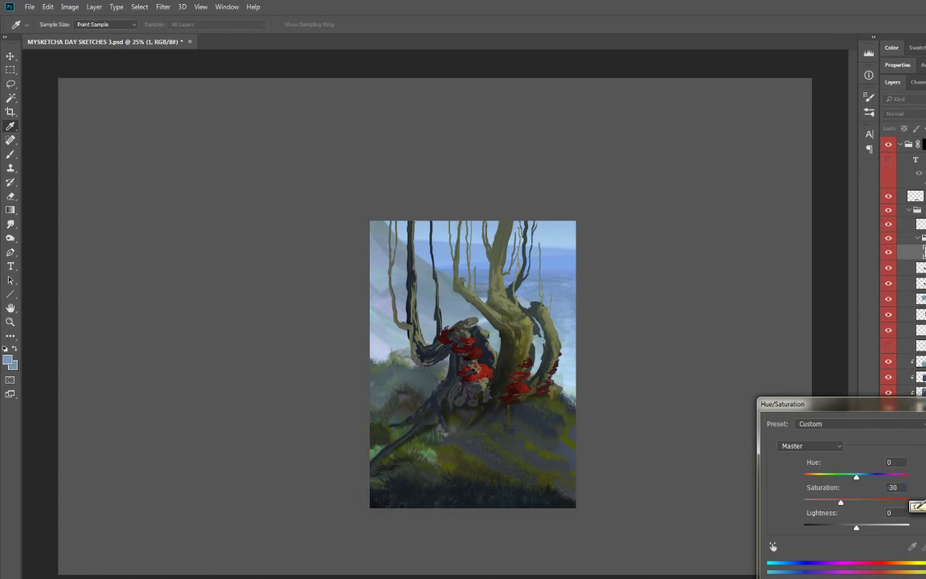
{"action": "key", "text": "Return"}
Step: Set the mushrooms' hue shift to +3 and saturation to -23, then push their midtones toward yellow by 12
{"action": "key", "text": "ctrl+u"}
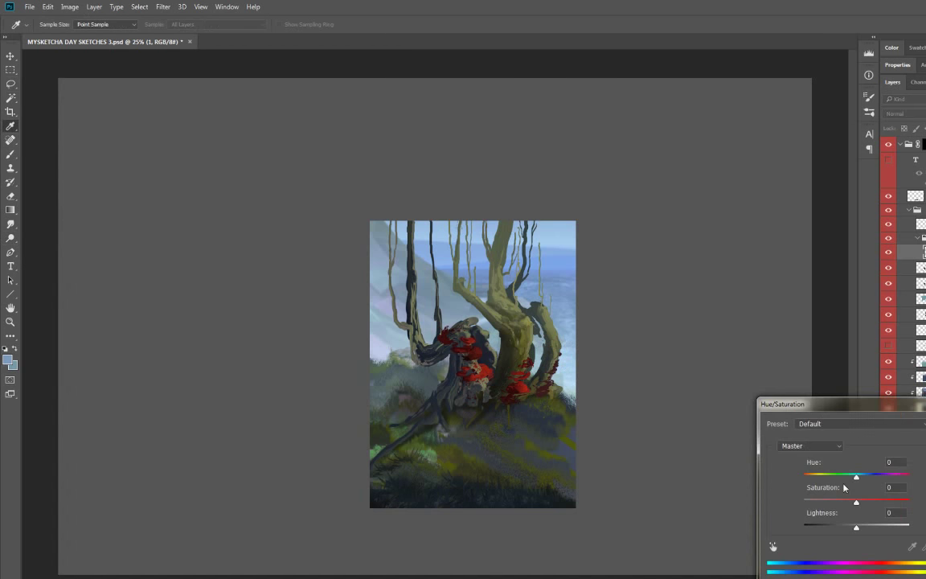
{"action": "left_click_drag", "start_coordinate": [857, 501], "coordinate": [845, 502]}
{"action": "left_click_drag", "start_coordinate": [856, 476], "coordinate": [858, 480]}
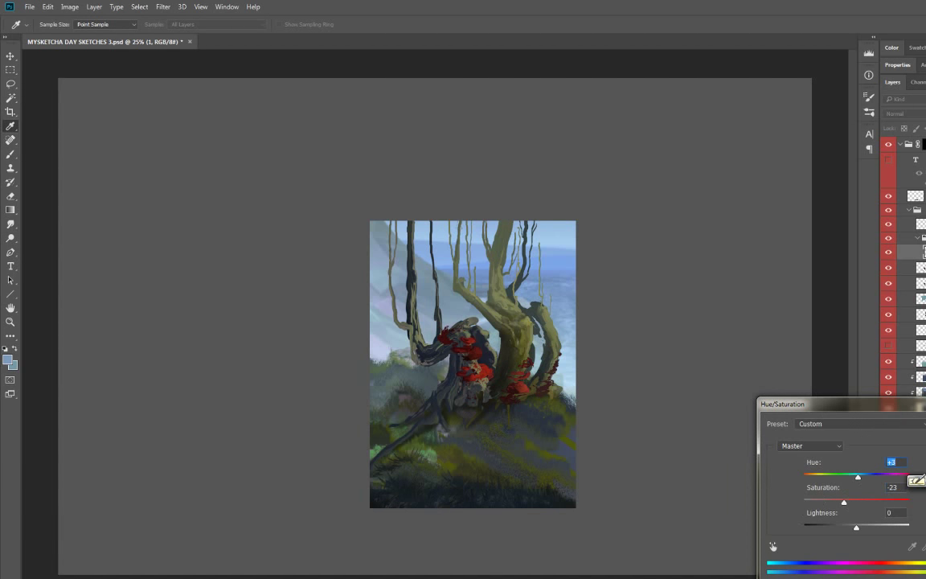
{"action": "key", "text": "Return"}
{"action": "key", "text": "ctrl+b"}
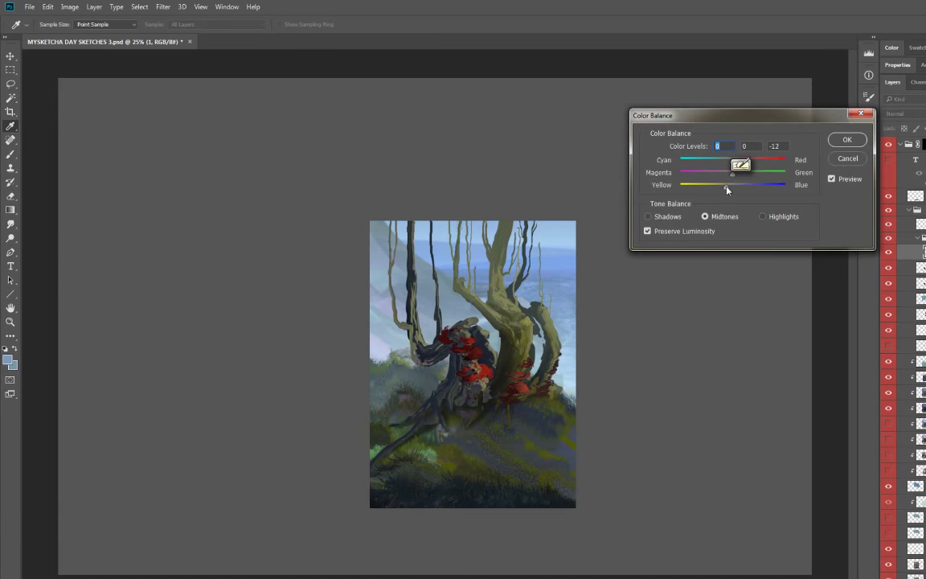
{"action": "key", "text": "Return"}
Step: Add a new layer above the mushrooms and paint pale grey highlights on the rear tree's caps
{"action": "key", "text": "l"}
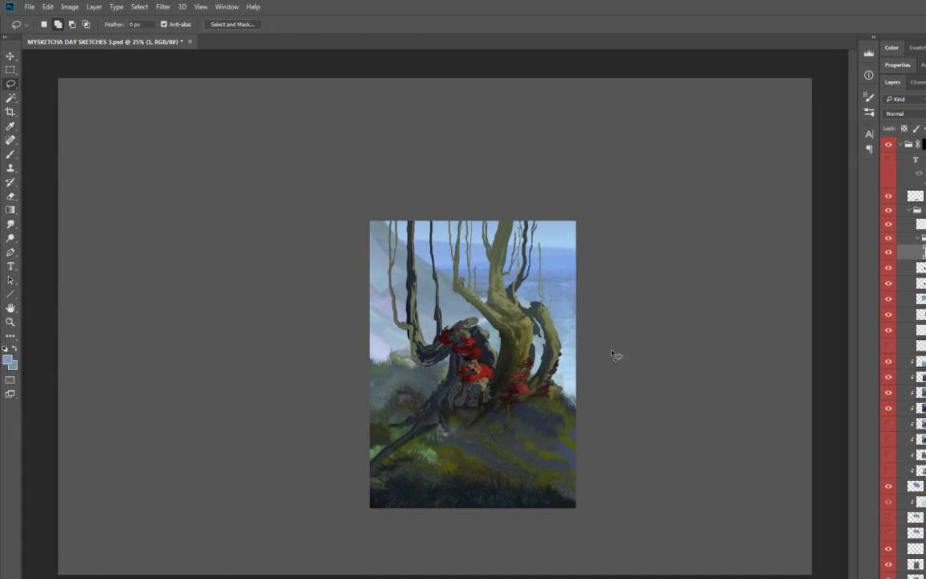
{"action": "key", "text": "ctrl+shift+alt+n"}
{"action": "key", "text": "b"}
{"action": "left_click", "coordinate": [667, 502]}
{"action": "key", "text": "Return"}
{"action": "key", "text": "l"}
{"action": "key", "text": "b"}
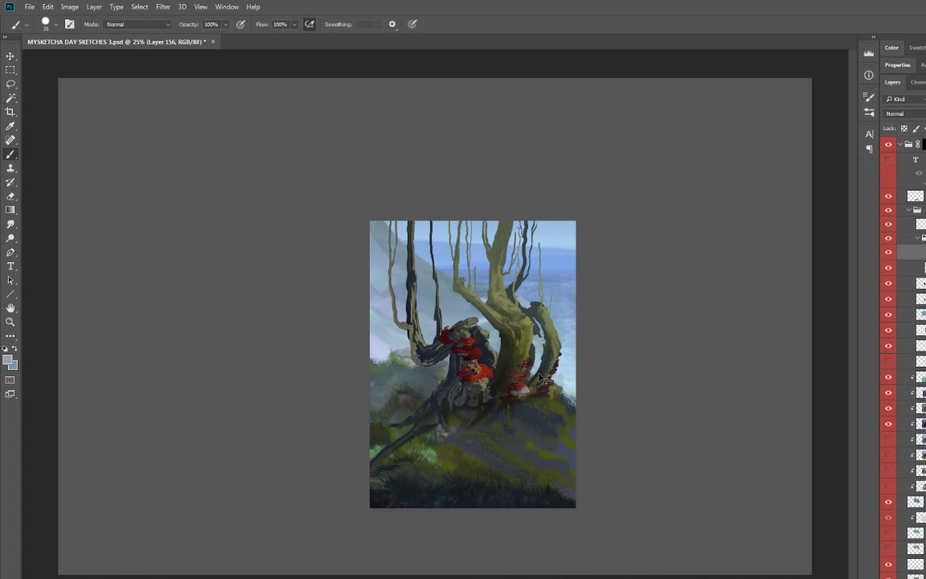
{"action": "key", "text": "ctrl+plus"}
{"action": "key", "text": "bracketleft"}
{"action": "key", "text": "bracketleft"}
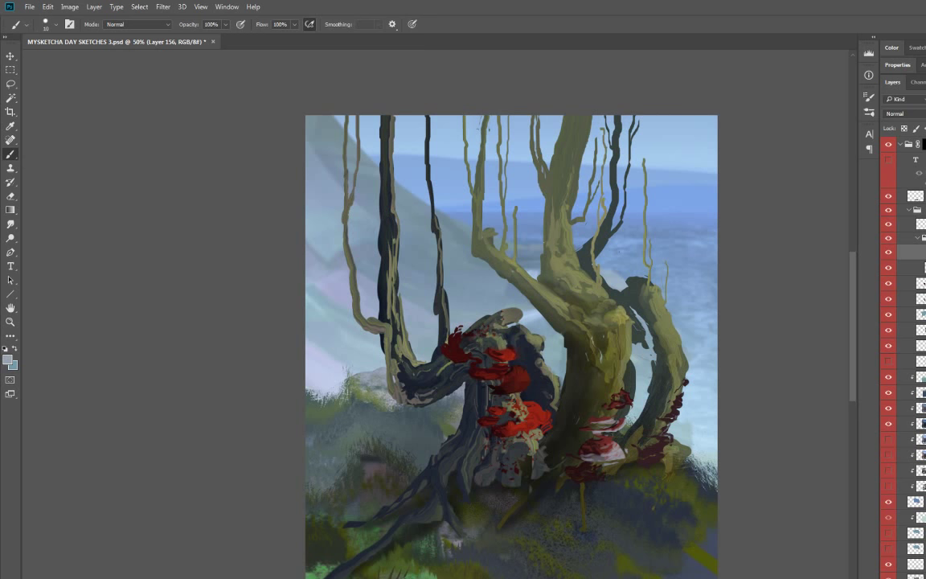
Step: Paint pale highlights along the edges of the front tree's red caps with a 20 px brush
{"action": "key", "text": "bracketleft"}
{"action": "key", "text": "bracketright"}
{"action": "mouse_move", "coordinate": [545, 416]}
{"action": "left_mouse_down"}
{"action": "mouse_move", "coordinate": [533, 434]}
{"action": "mouse_move", "coordinate": [517, 414]}
{"action": "mouse_move", "coordinate": [527, 378]}
{"action": "mouse_move", "coordinate": [519, 395]}
{"action": "left_mouse_up"}
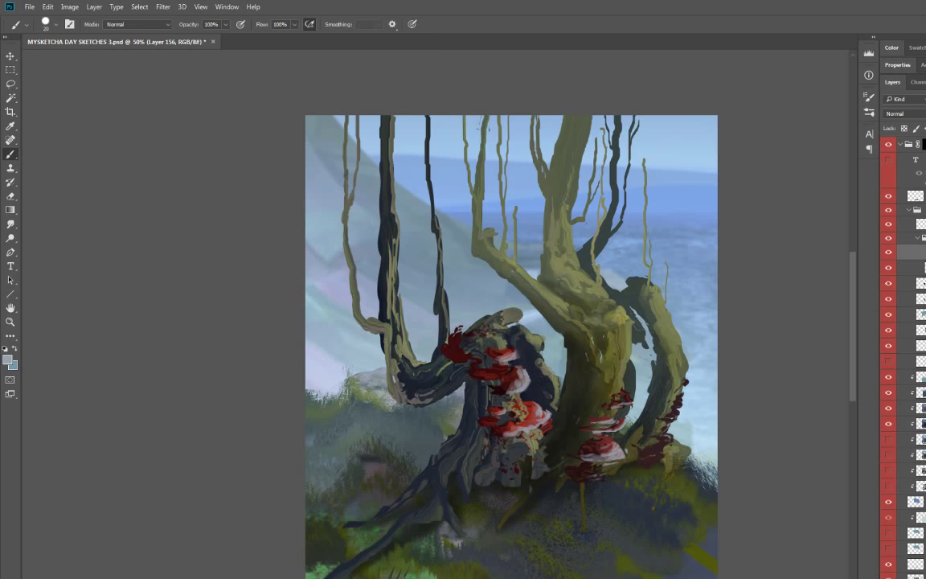
Step: Smudge the pale highlights into both trees' mushroom caps at 100% strength with a 20 px brush
{"action": "key", "text": "bracketleft"}
{"action": "key", "text": "ctrl+minus"}
{"action": "left_click", "coordinate": [10, 224]}
{"action": "key", "text": "ctrl+plus"}
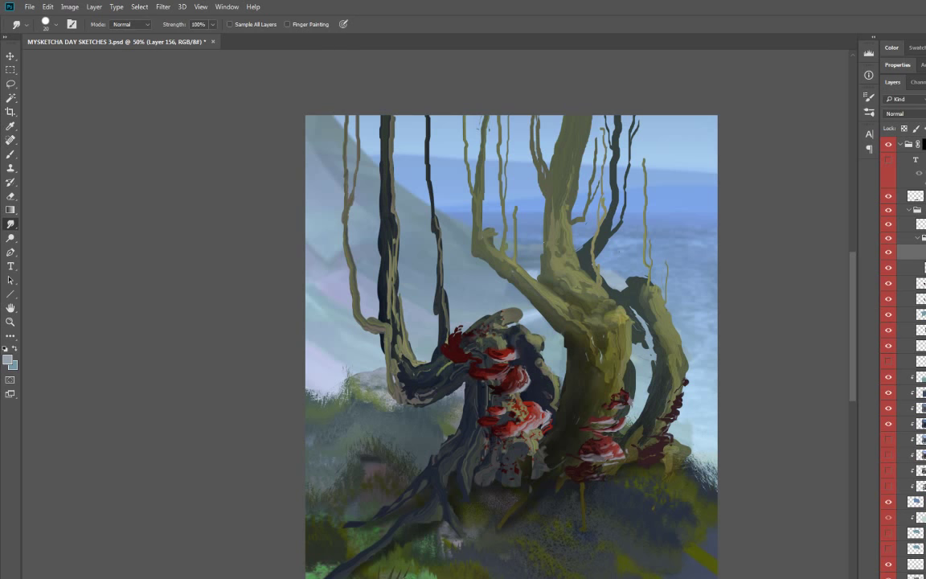
{"action": "mouse_move", "coordinate": [600, 484]}
{"action": "left_mouse_down"}
{"action": "mouse_move", "coordinate": [567, 477]}
{"action": "mouse_move", "coordinate": [580, 480]}
{"action": "left_mouse_up"}
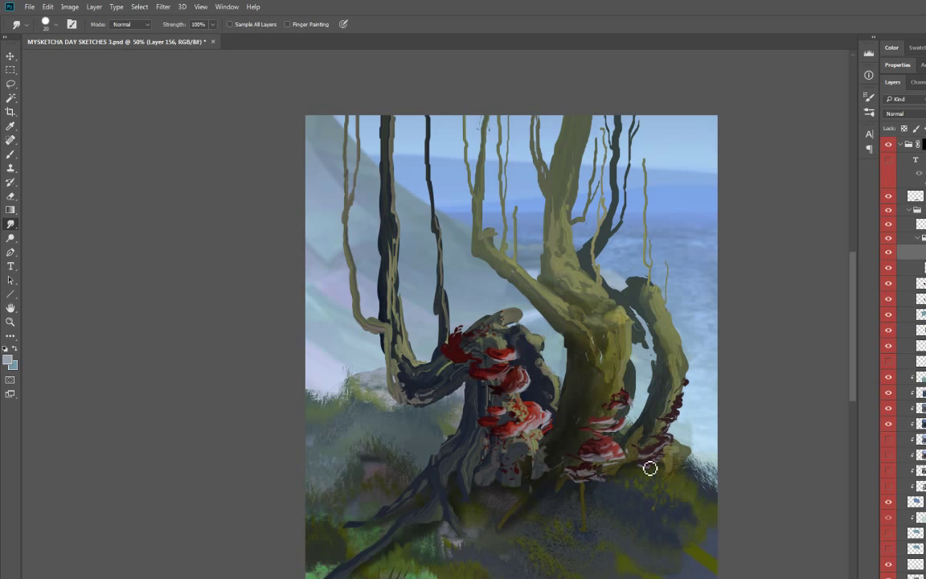
{"action": "key", "text": "ctrl+minus"}
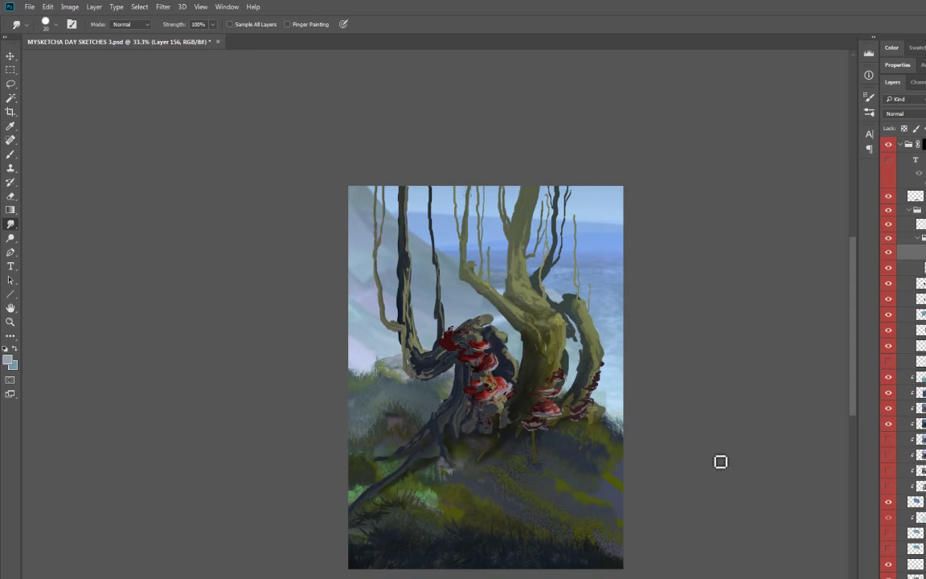
Step: Reveal a reddish tint on the front tree's upper trunks by painting the ft copy layer mask with a soft 700 px brush
{"action": "key", "text": "b"}
{"action": "key", "text": "d"}
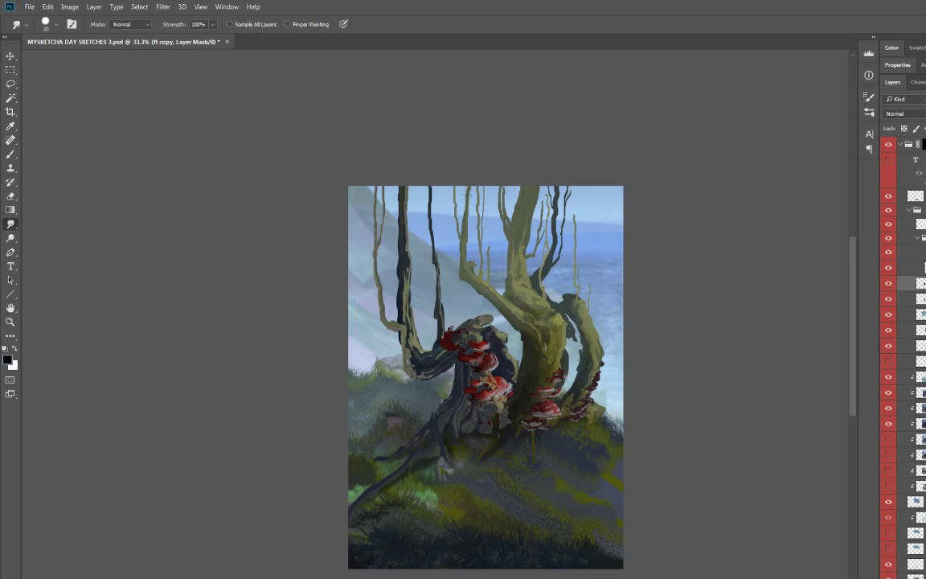
{"action": "right_click", "coordinate": [399, 294]}
{"action": "key", "text": "Return"}
{"action": "left_click_drag", "start_coordinate": [401, 193], "coordinate": [402, 338]}
{"action": "key", "text": "bracketleft"}
{"action": "left_click_drag", "start_coordinate": [380, 258], "coordinate": [406, 366]}
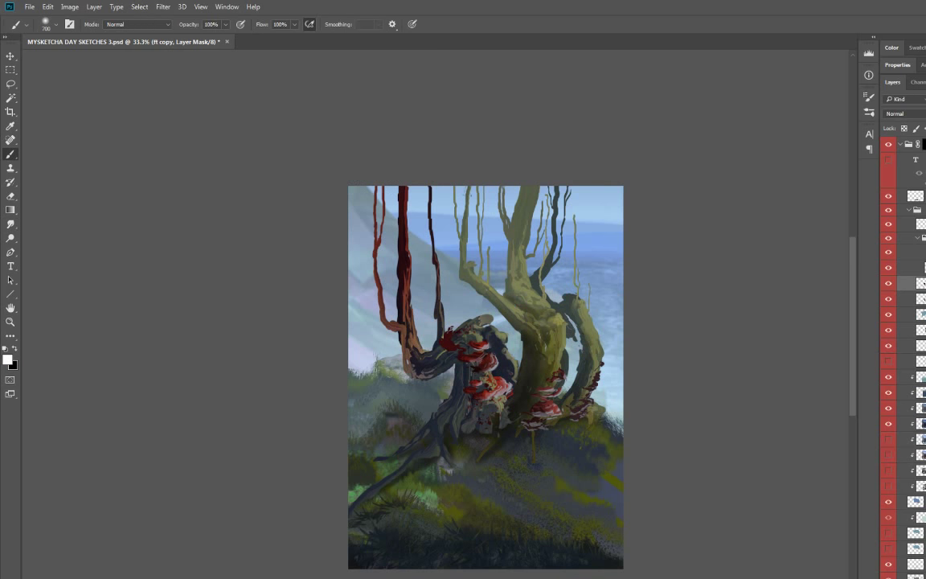
Step: Shift the rear tree's RIGHT copy layer toward red by adjusting its colour channels in Curves
{"action": "key", "text": "alt+bracketleft"}
{"action": "key", "text": "ctrl+m"}
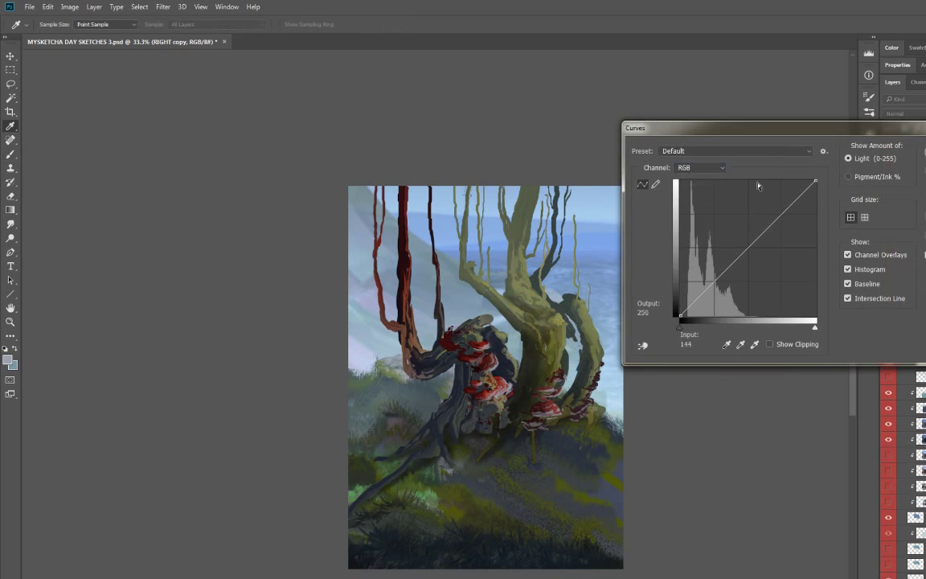
{"action": "key", "text": "alt+4"}
{"action": "left_click_drag", "start_coordinate": [815, 180], "coordinate": [830, 209]}
{"action": "key", "text": "alt+5"}
{"action": "key", "text": "Return"}
Step: Paint RIGHT copy's mask to reveal the reddish tint on the rear tree's upper trunk and branches, refining with a 40 px brush
{"action": "key", "text": "b"}
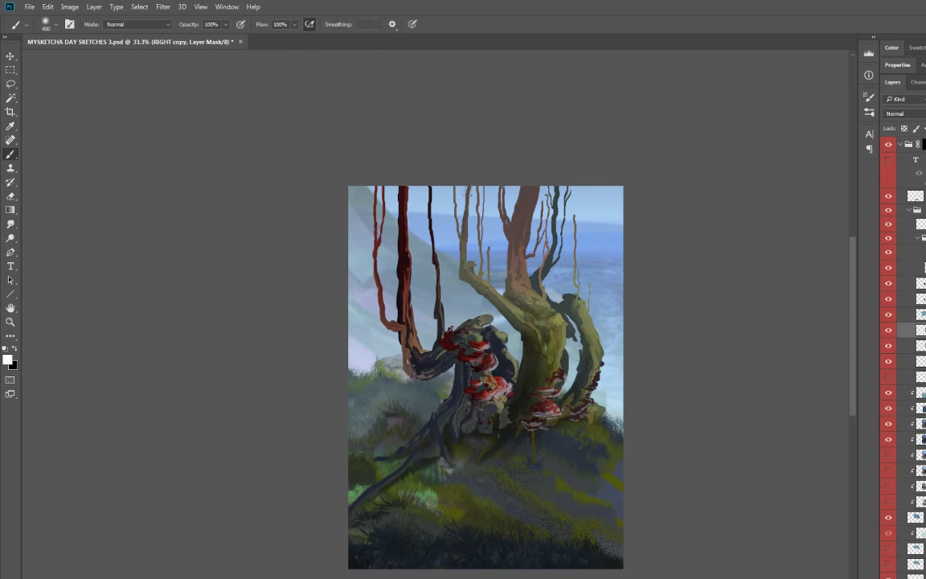
{"action": "key", "text": "bracketleft"}
{"action": "key", "text": "bracketleft"}
{"action": "key", "text": "bracketleft"}
{"action": "key", "text": "bracketleft"}
{"action": "key", "text": "x"}
{"action": "key", "text": "x"}
{"action": "key", "text": "x"}
{"action": "key", "text": "x"}
{"action": "key", "text": "x"}
{"action": "key", "text": "x"}
{"action": "left_click", "coordinate": [889, 287]}
{"action": "left_click", "coordinate": [889, 287]}
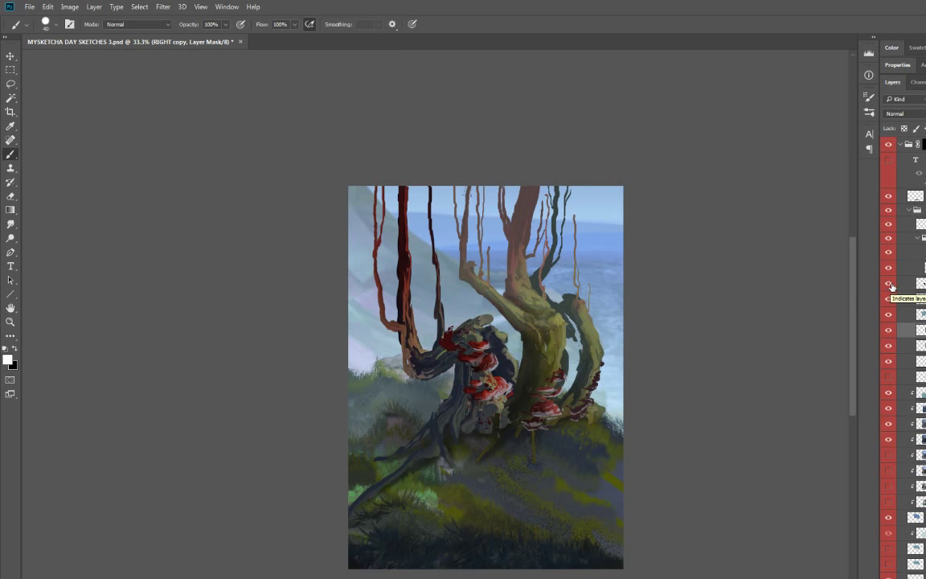
Step: Hide one of the clipped layers and lighten the haze behind the trees on the Screen-mode Layer 153
{"action": "scroll", "coordinate": [901, 362], "scroll_direction": "down", "scroll_amount": 2}
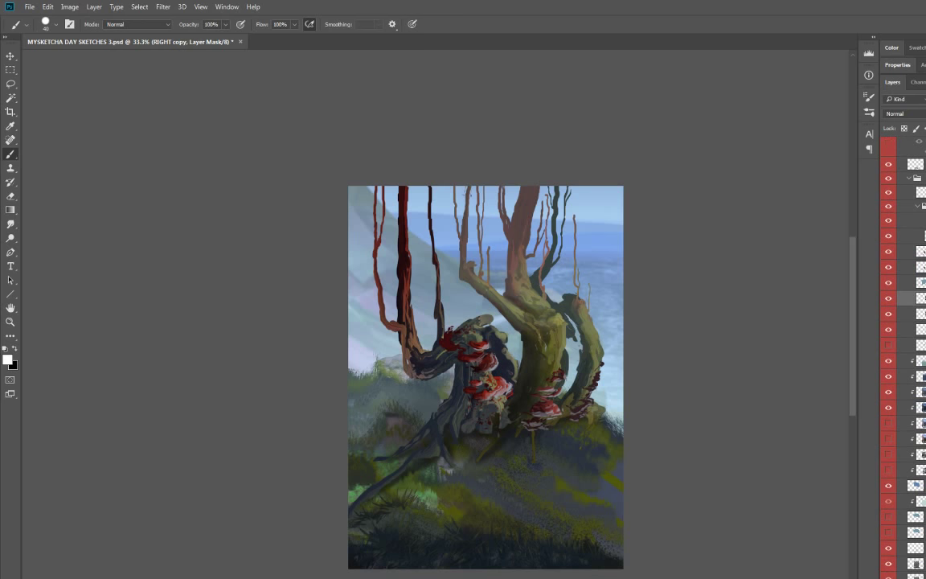
{"action": "left_click", "coordinate": [905, 392]}
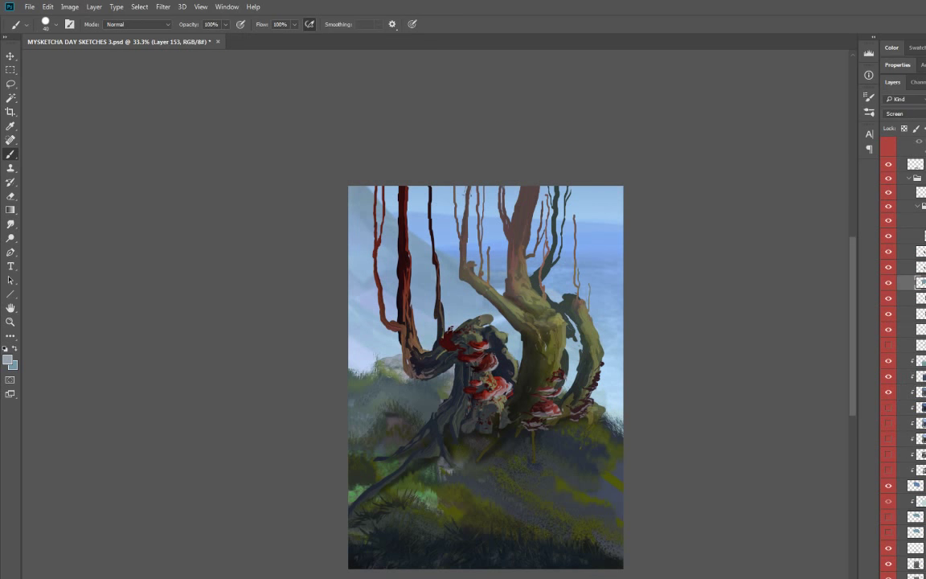
{"action": "left_click", "coordinate": [916, 282]}
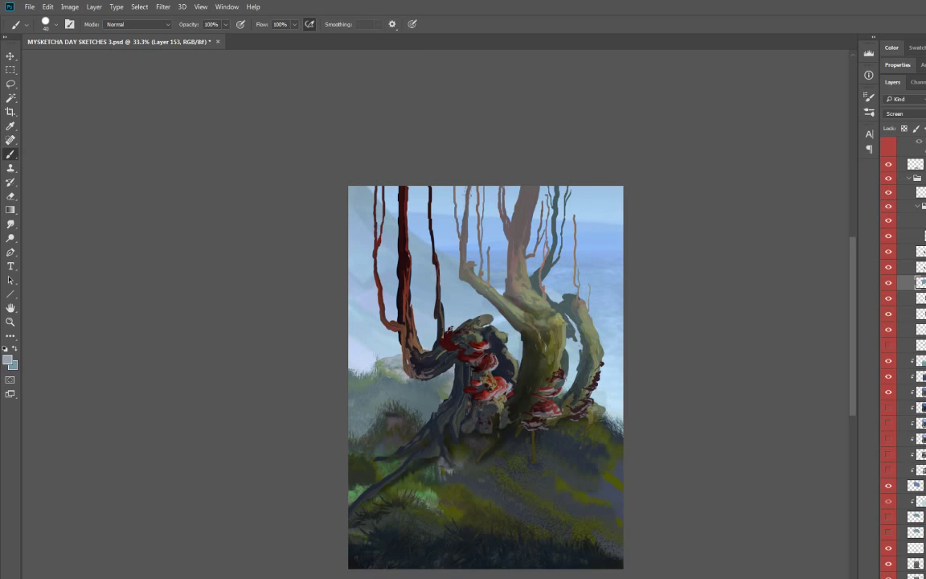
Step: Lower the saturation of the front tree's reddish ft copy layer by 39
{"action": "key", "text": "ctrl+u"}
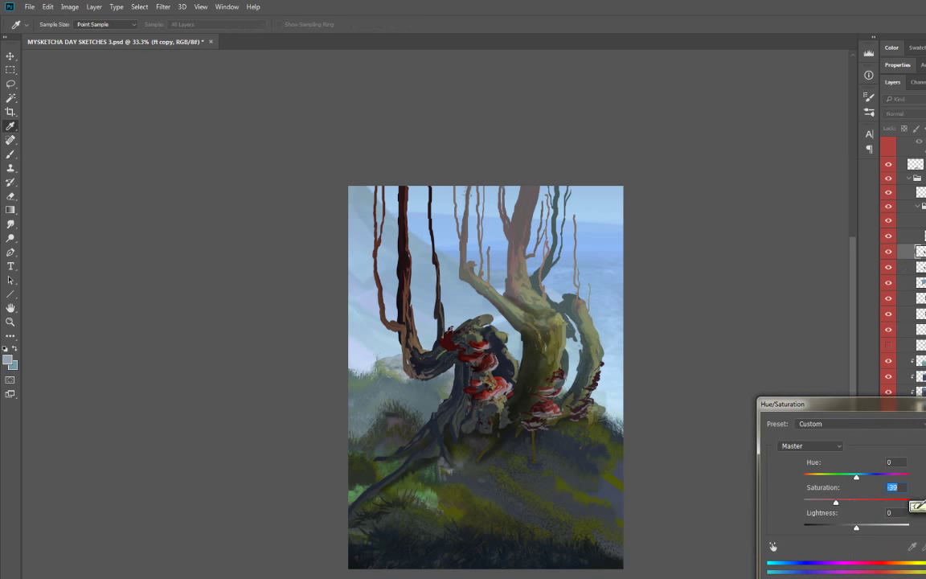
{"action": "key", "text": "Return"}
{"action": "key", "text": "m"}
Step: Sample grass from the ground with the Mixer Brush and paint 200 px tufts around the tree bases on a new layer
{"action": "key", "text": "alt+bracketleft"}
{"action": "key", "text": "b"}
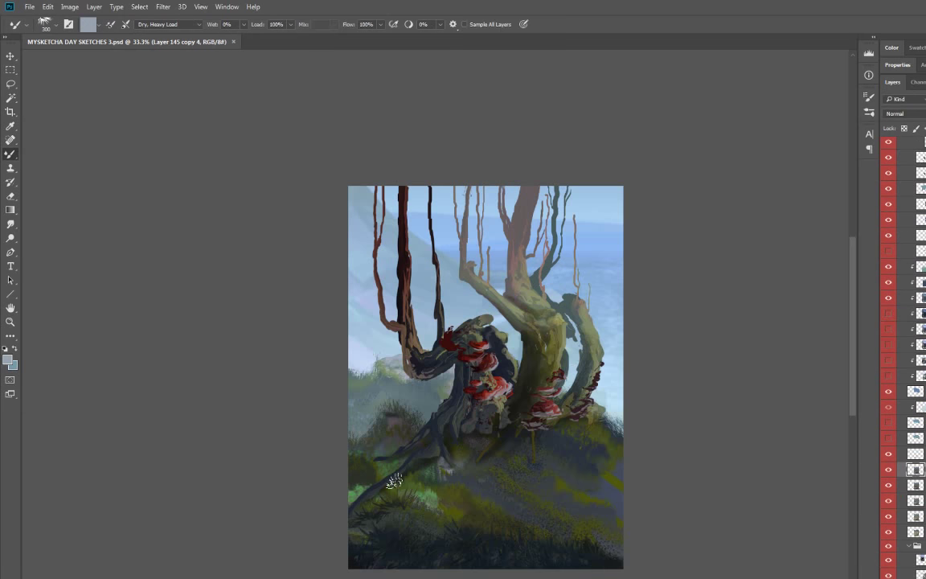
{"action": "key", "text": "bracketleft"}
{"action": "key", "text": "bracketleft"}
{"action": "key", "text": "bracketleft"}
{"action": "left_click", "coordinate": [382, 444], "text": "alt"}
{"action": "key", "text": "alt+period"}
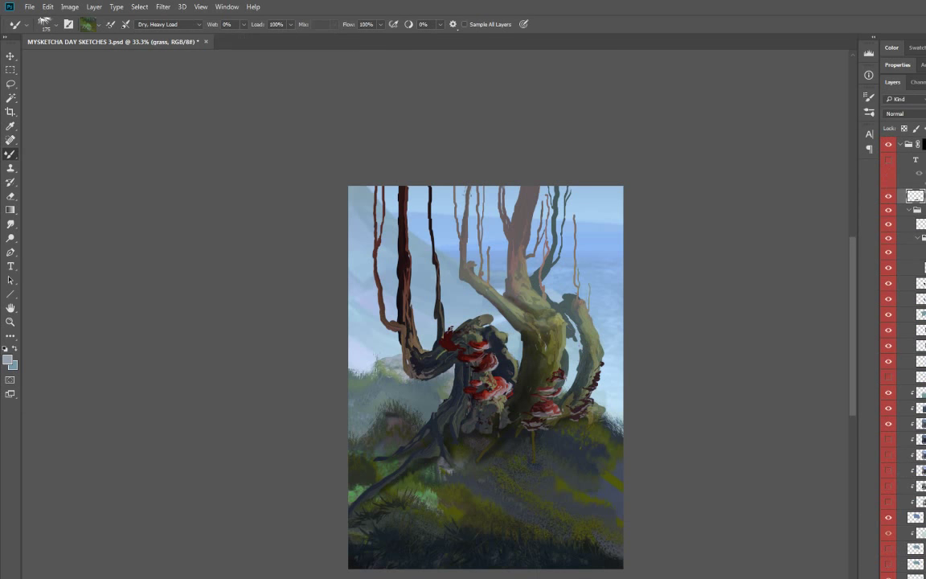
{"action": "key", "text": "bracketright"}
{"action": "mouse_move", "coordinate": [428, 455]}
{"action": "left_mouse_down"}
{"action": "mouse_move", "coordinate": [469, 430]}
{"action": "mouse_move", "coordinate": [527, 434]}
{"action": "left_mouse_up"}
{"action": "left_click_drag", "start_coordinate": [378, 470], "coordinate": [450, 438]}
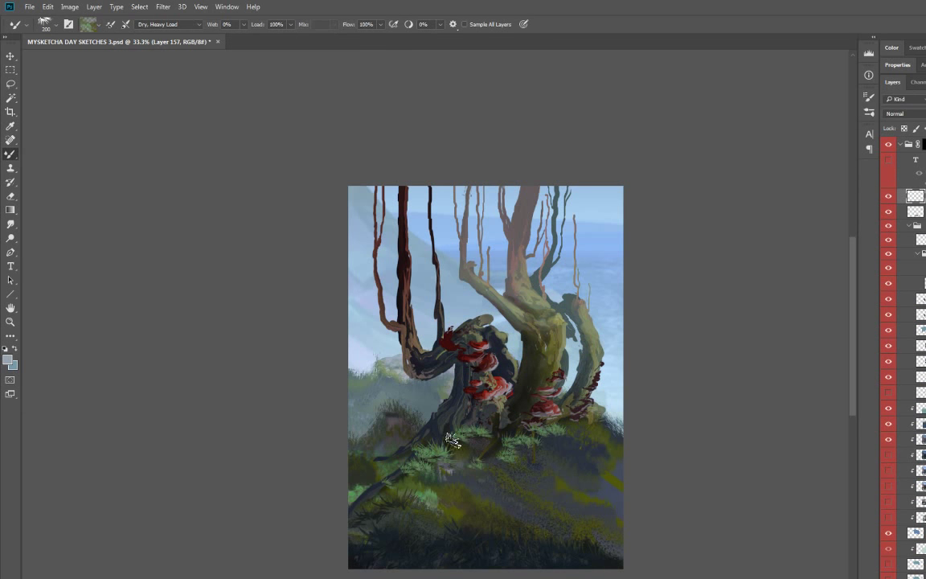
{"action": "left_click_drag", "start_coordinate": [581, 428], "coordinate": [597, 416]}
{"action": "left_click_drag", "start_coordinate": [414, 434], "coordinate": [474, 411]}
Step: Place larger grass tufts on a separate layer in the foreground, then enlarge and skew them over the lower slope
{"action": "right_click", "coordinate": [515, 322]}
{"action": "key", "text": "Escape"}
{"action": "key", "text": "ctrl+j"}
{"action": "key", "text": "ctrl+t"}
{"action": "left_click_drag", "start_coordinate": [577, 443], "coordinate": [638, 395]}
{"action": "key", "text": "ctrl+z"}
{"action": "left_click_drag", "start_coordinate": [577, 498], "coordinate": [463, 501]}
{"action": "mouse_move", "coordinate": [563, 515]}
{"action": "left_mouse_down"}
{"action": "mouse_move", "coordinate": [596, 543]}
{"action": "mouse_move", "coordinate": [557, 539]}
{"action": "left_mouse_up"}
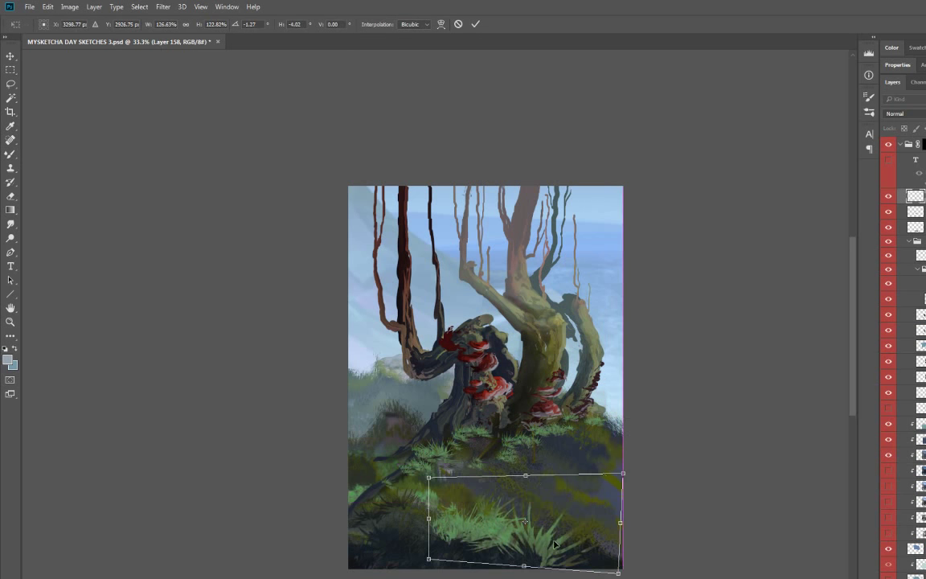
{"action": "left_click_drag", "start_coordinate": [424, 512], "coordinate": [427, 497]}
{"action": "key", "text": "Return"}
Step: Skew and stretch the foreground grass on Layer 158 so it spreads across the painting's bottom edge
{"action": "key", "text": "b"}
{"action": "key", "text": "ctrl+minus"}
{"action": "key", "text": "ctrl+t"}
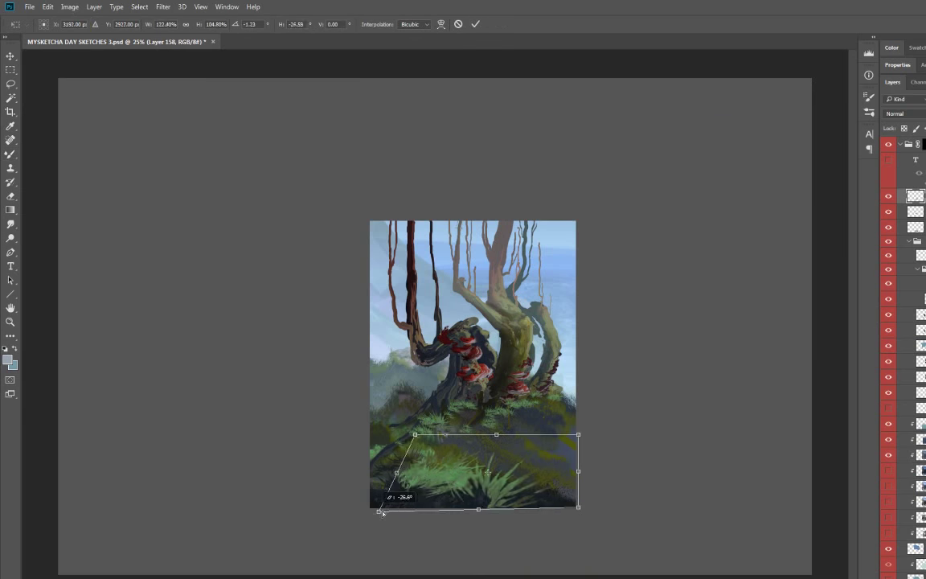
{"action": "left_click_drag", "start_coordinate": [388, 430], "coordinate": [406, 449]}
{"action": "left_click_drag", "start_coordinate": [576, 506], "coordinate": [628, 528]}
{"action": "mouse_move", "coordinate": [405, 449]}
{"action": "left_mouse_down"}
{"action": "mouse_move", "coordinate": [397, 432]}
{"action": "mouse_move", "coordinate": [422, 441]}
{"action": "mouse_move", "coordinate": [410, 430]}
{"action": "left_mouse_up"}
{"action": "key", "text": "Return"}
Step: Darken the foreground grass with the Burn tool at 50% midtone exposure and save the document
{"action": "left_click", "coordinate": [10, 238]}
{"action": "left_click", "coordinate": [48, 230]}
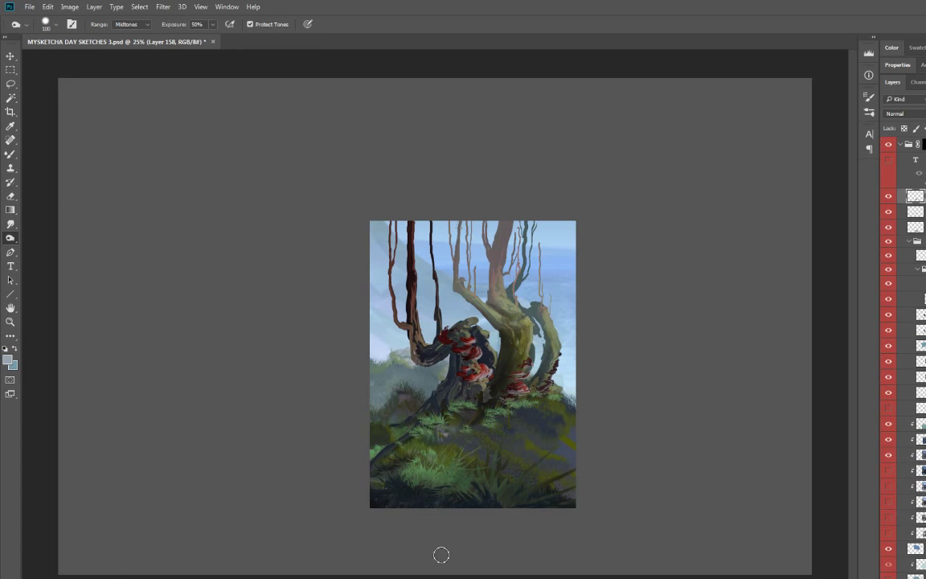
{"action": "key", "text": "m"}
{"action": "key", "text": "ctrl+plus"}
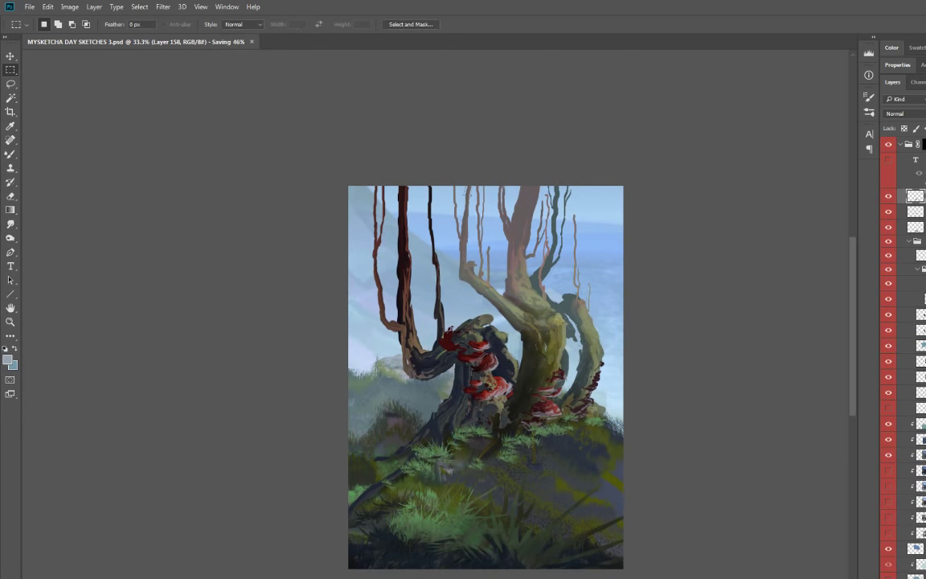
Step: Show the "I am lazy" text layer and move it out of the masked group and off the painting
{"action": "left_click", "coordinate": [889, 160]}
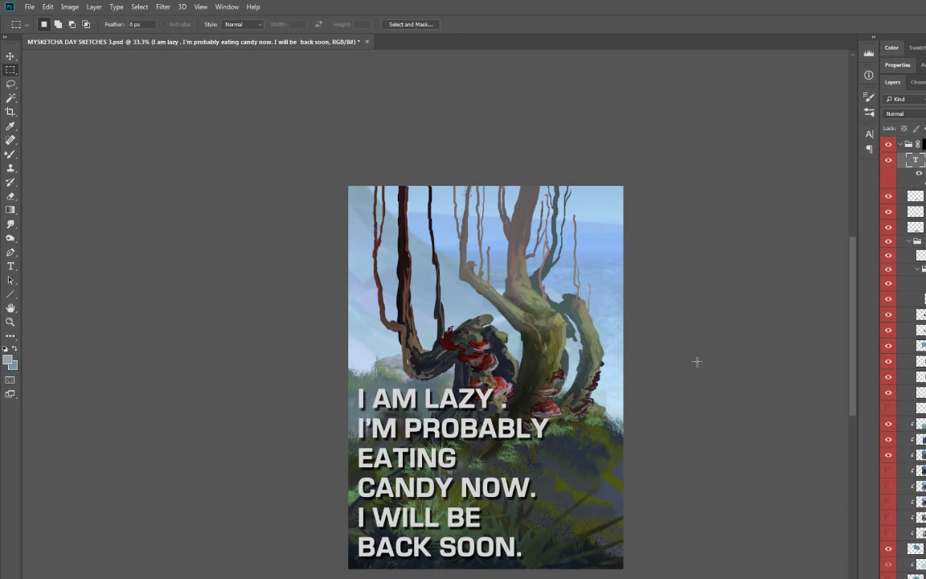
{"action": "left_click_drag", "start_coordinate": [722, 437], "coordinate": [502, 437]}
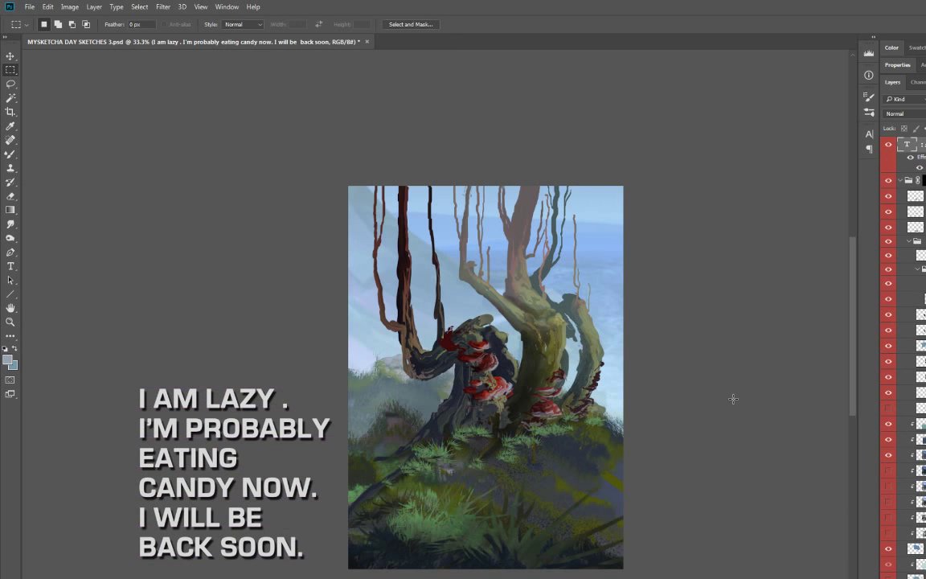